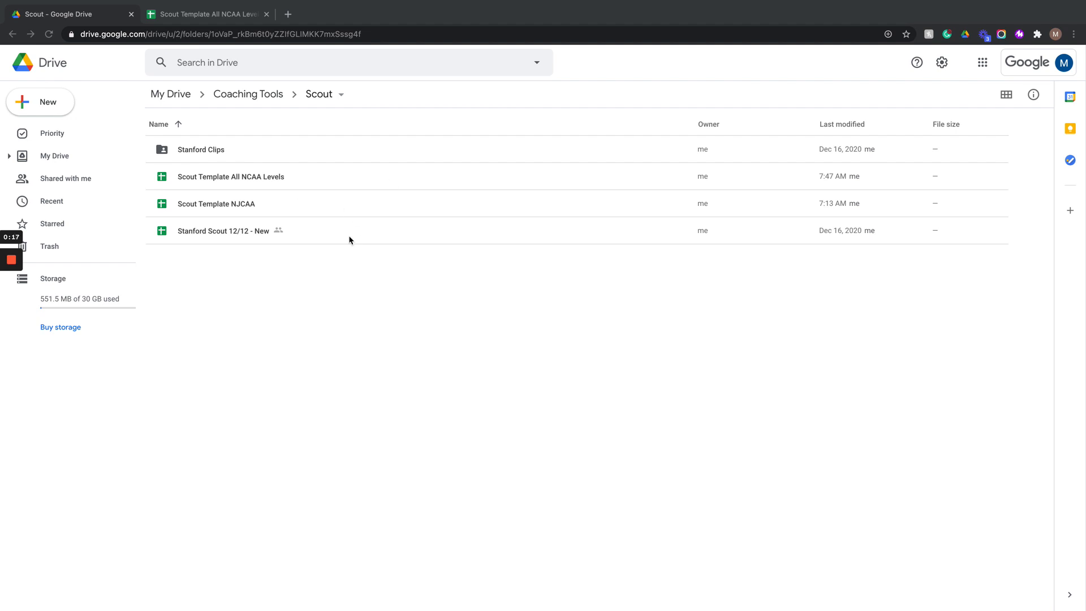
- Make a copy of the Scout Template All NCAA Levels spreadsheet
{"action": "left_click", "coordinate": [363, 176]}
{"action": "right_click", "coordinate": [359, 179]}
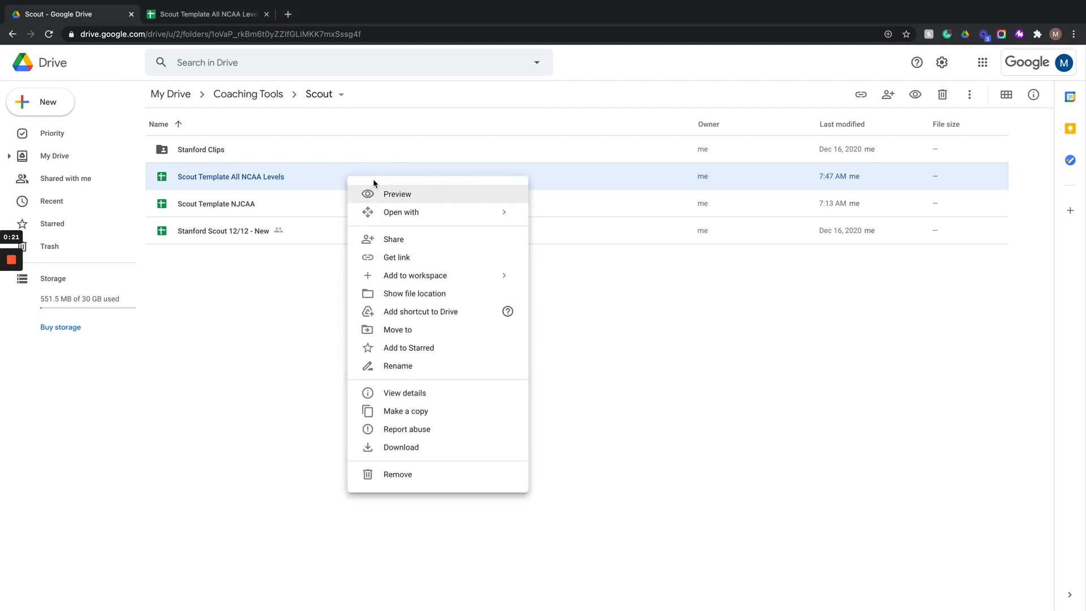
{"action": "left_click", "coordinate": [406, 417]}
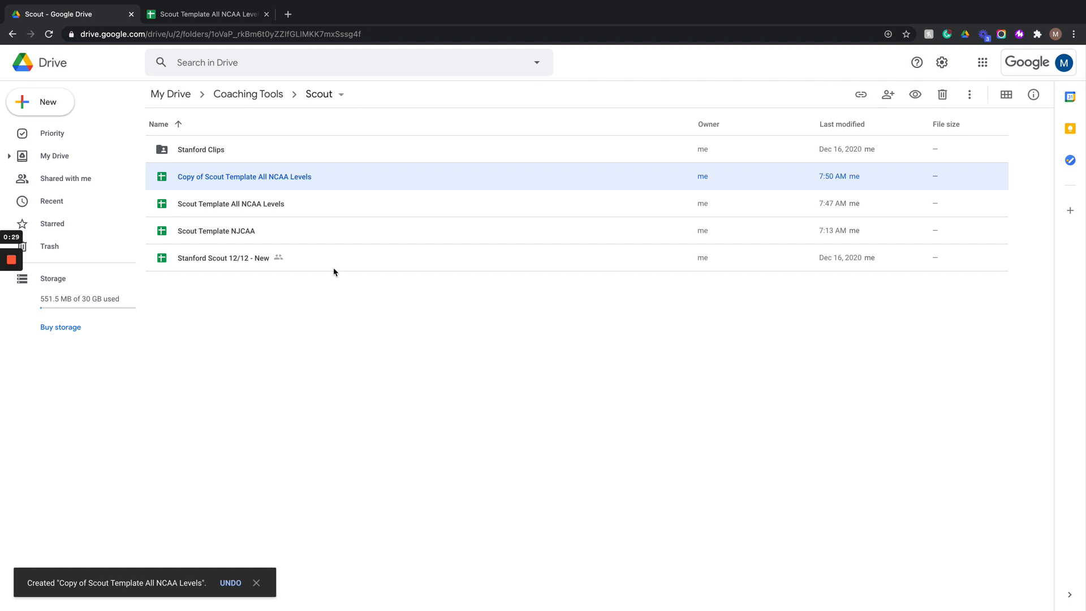
- Open the copy and rename the spreadsheet Louisville Scout
{"action": "left_click", "coordinate": [267, 14]}
{"action": "double_click", "coordinate": [347, 181]}
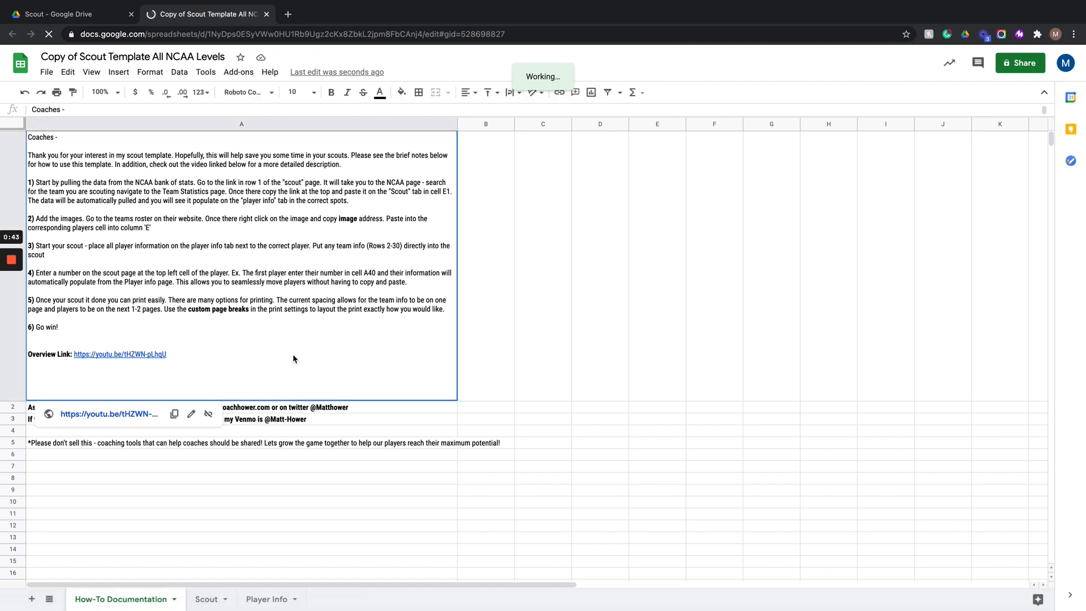
{"action": "left_click", "coordinate": [141, 56]}
{"action": "type", "text": "Lou"}
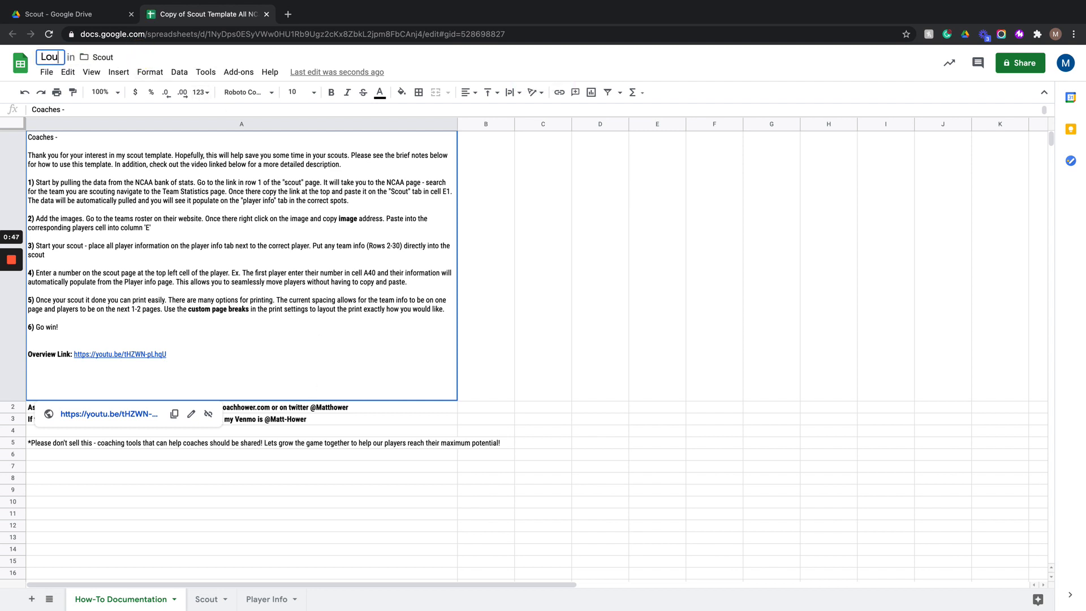
{"action": "type", "text": "isville Scout"}
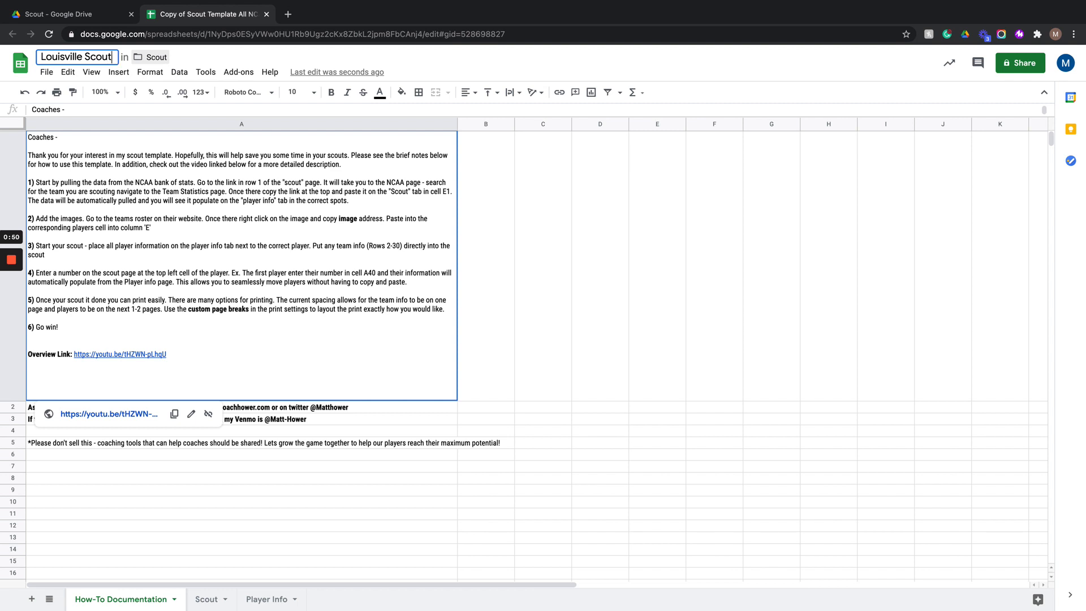
{"action": "key", "text": "Return"}
{"action": "left_click", "coordinate": [347, 470]}
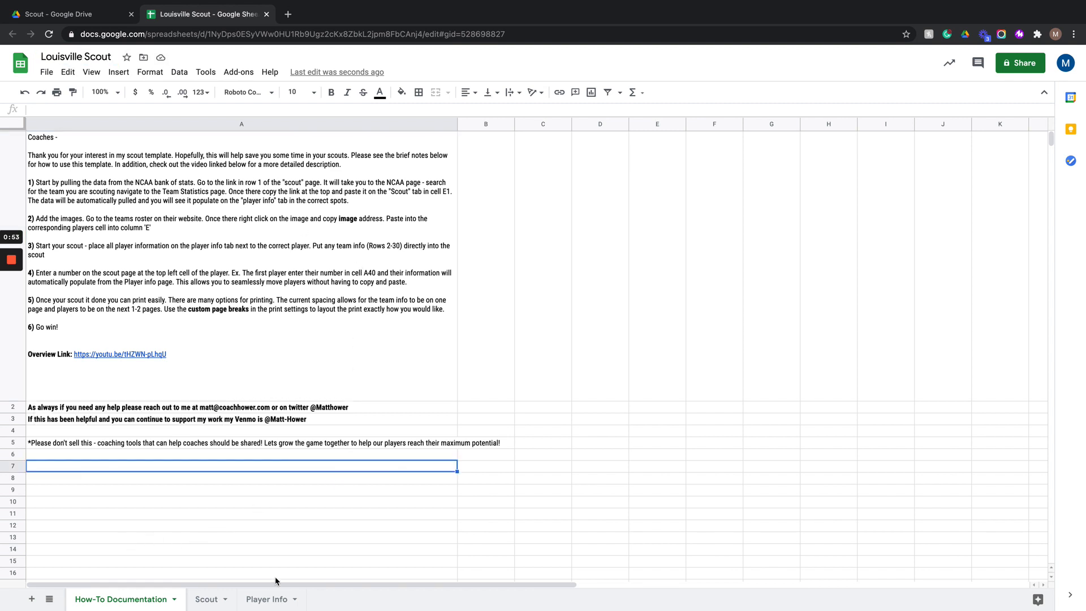
- Look over the Scout and Player Info sheets of the template
{"action": "left_click", "coordinate": [208, 598]}
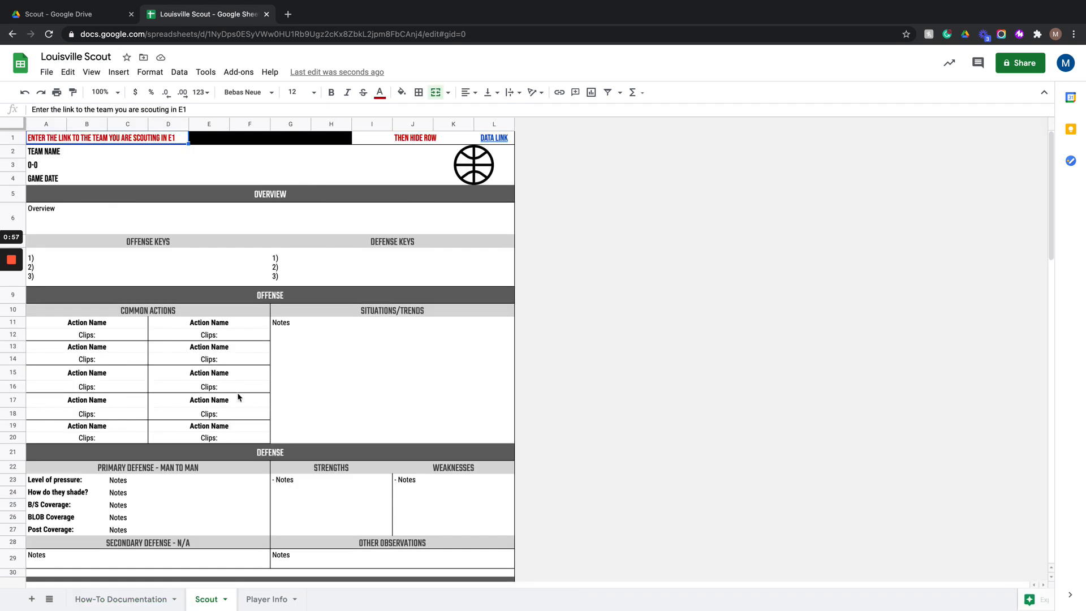
{"action": "scroll", "coordinate": [238, 397], "scroll_direction": "down", "scroll_amount": 20}
{"action": "scroll", "coordinate": [238, 397], "scroll_direction": "up", "scroll_amount": 15}
{"action": "left_click", "coordinate": [267, 598]}
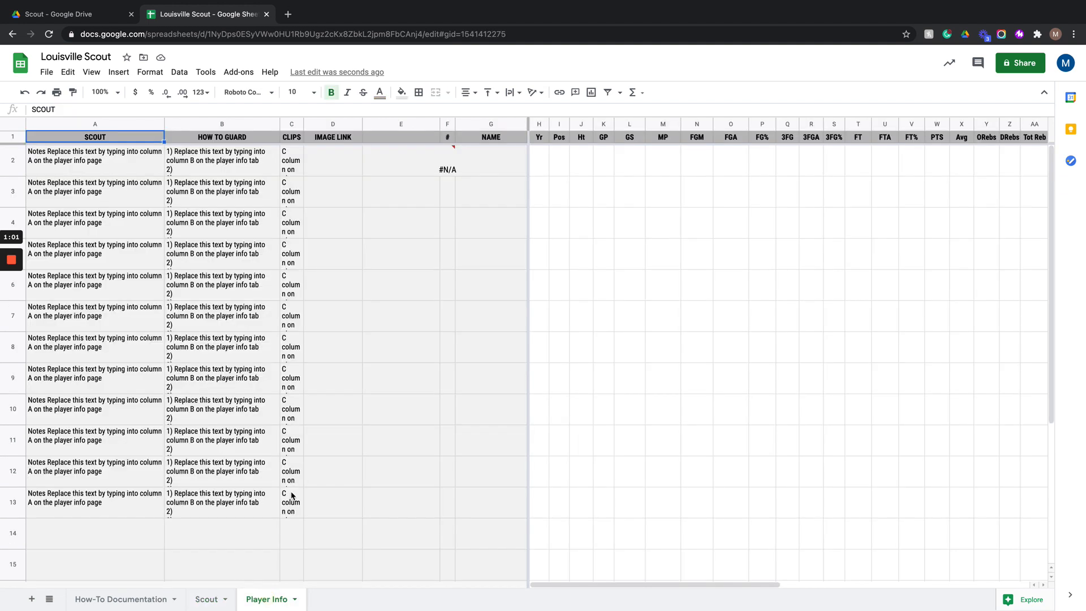
{"action": "left_click", "coordinate": [207, 598]}
{"action": "scroll", "coordinate": [245, 400], "scroll_direction": "up", "scroll_amount": 5}
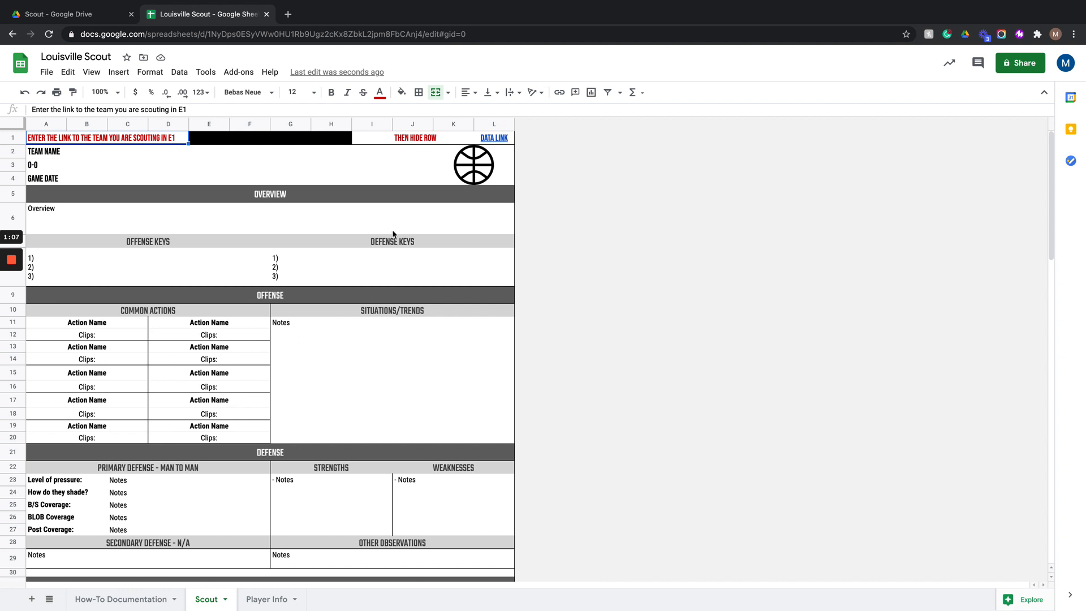
- Follow the data link to NCAA Statistics, search for Louisville and open its 2020-21 Women's Basketball page
{"action": "left_click", "coordinate": [496, 141]}
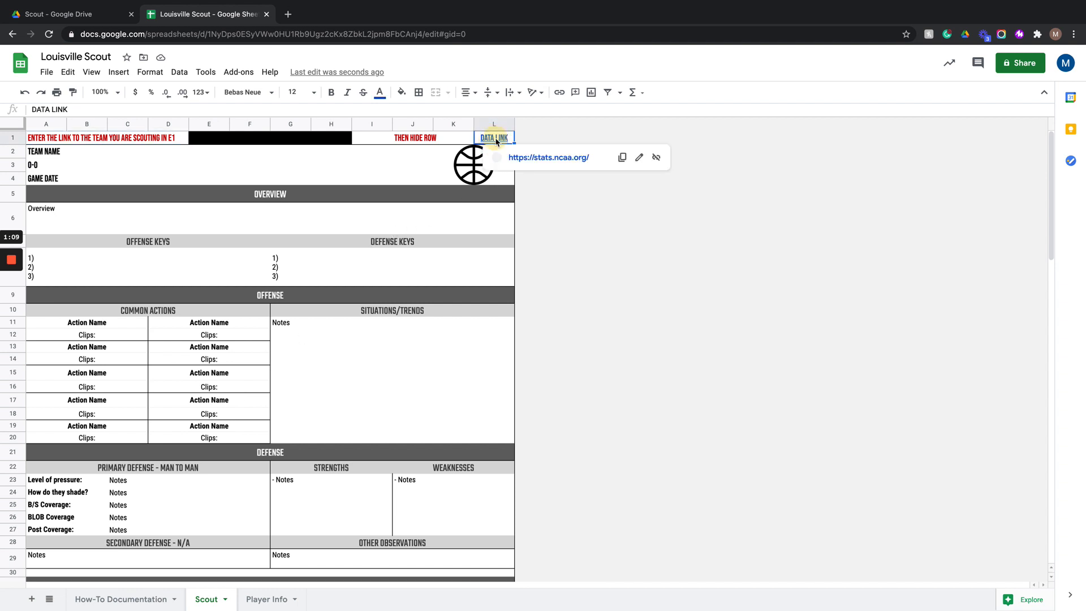
{"action": "left_click", "coordinate": [534, 158]}
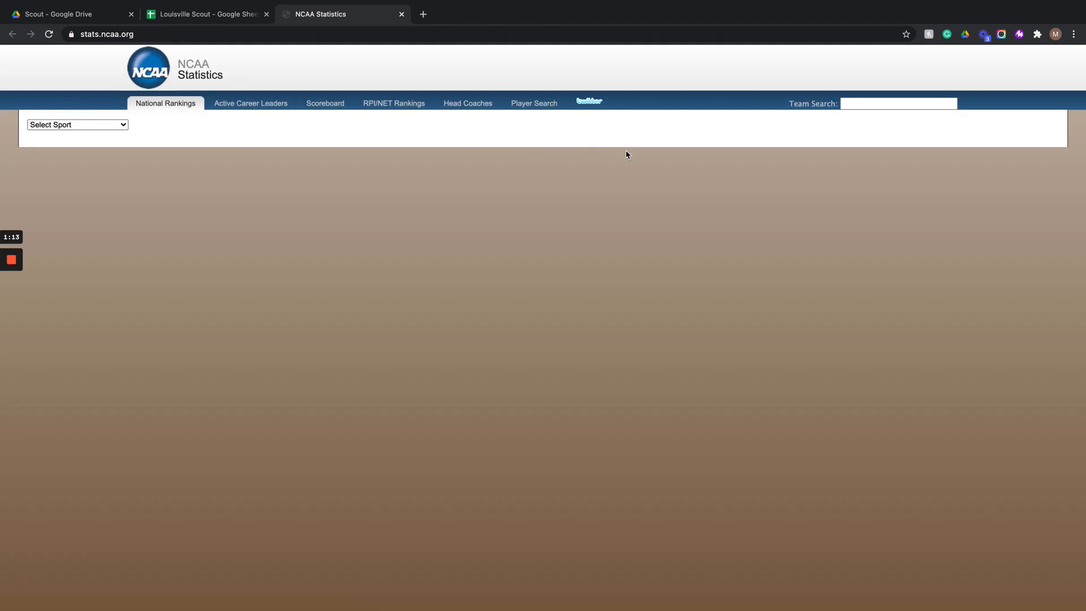
{"action": "left_click", "coordinate": [847, 105]}
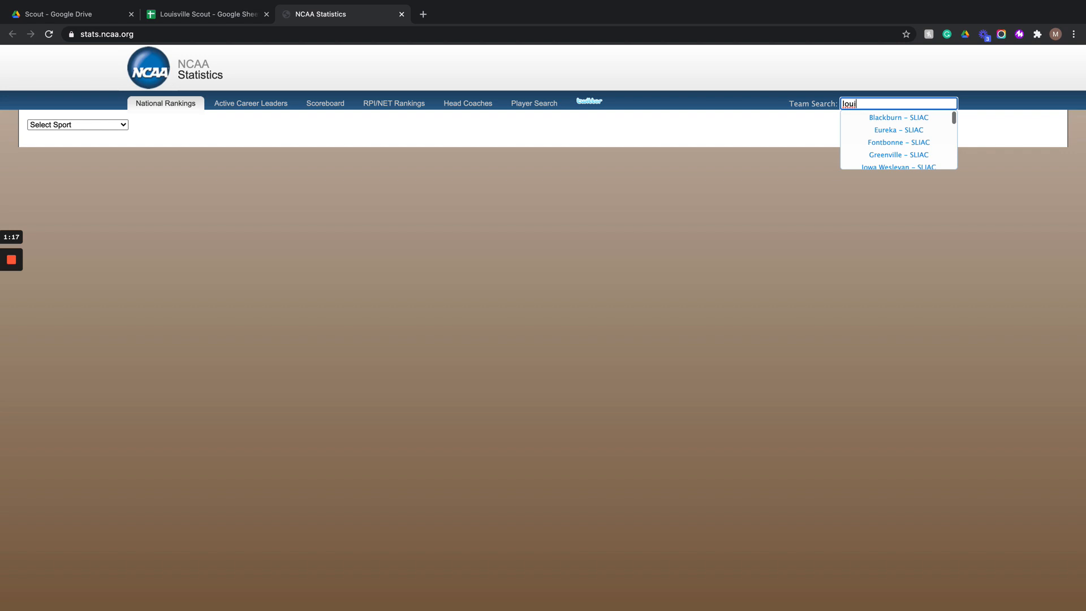
{"action": "scroll", "coordinate": [892, 141], "scroll_direction": "down", "scroll_amount": 5}
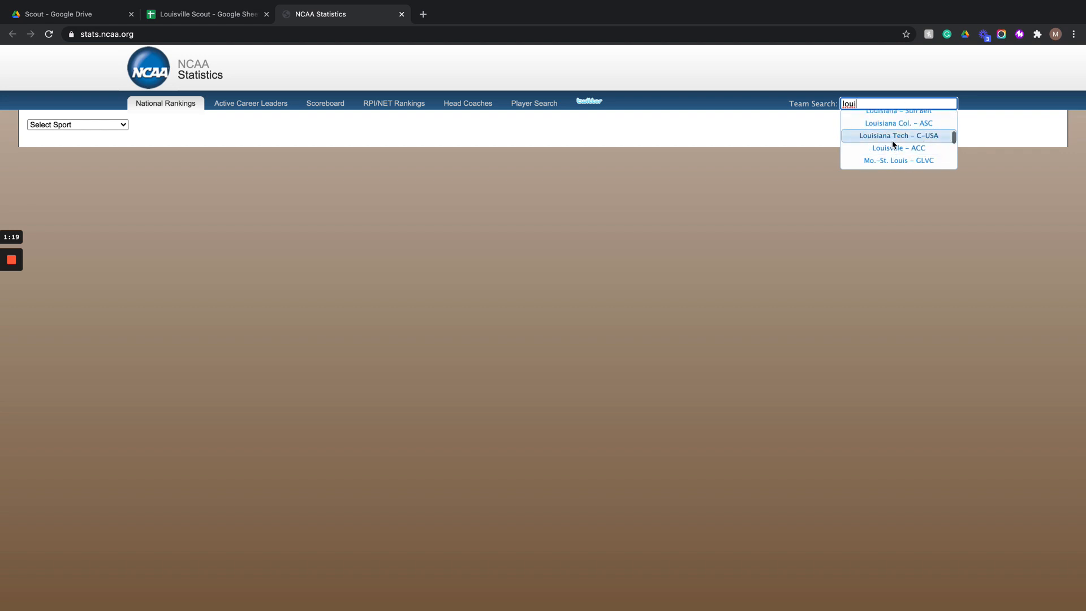
{"action": "left_click", "coordinate": [892, 149]}
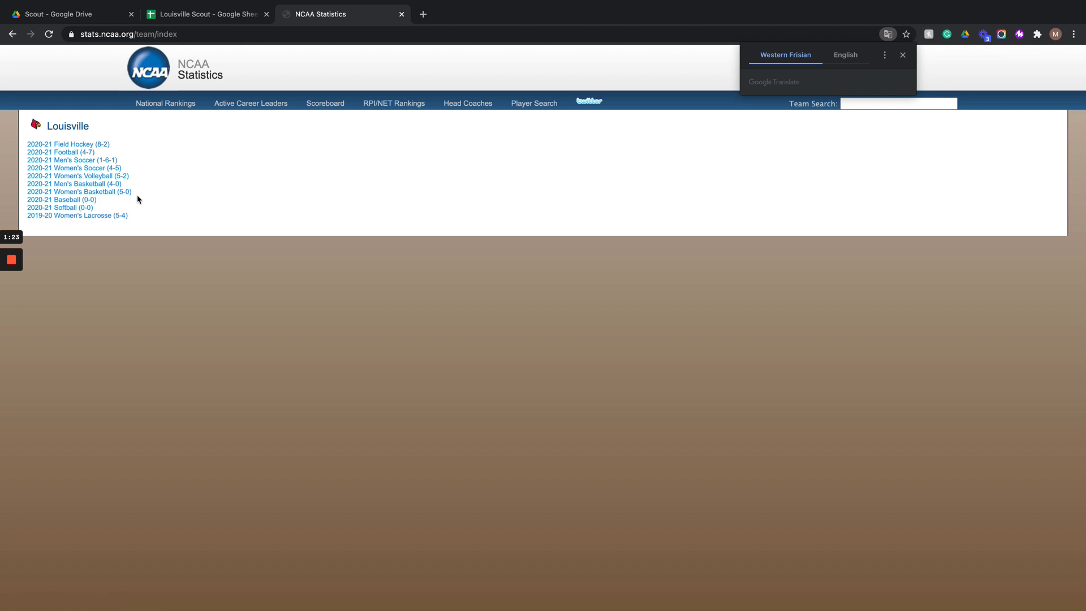
{"action": "left_click", "coordinate": [106, 193]}
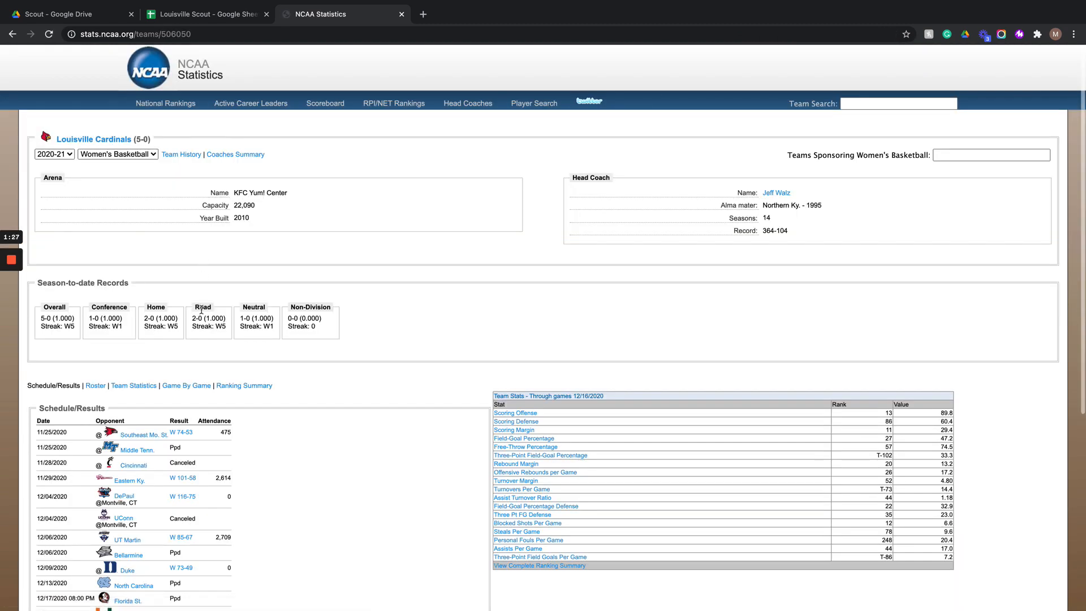
- Open Louisville's Team Statistics page and copy its web address
{"action": "left_click", "coordinate": [149, 383]}
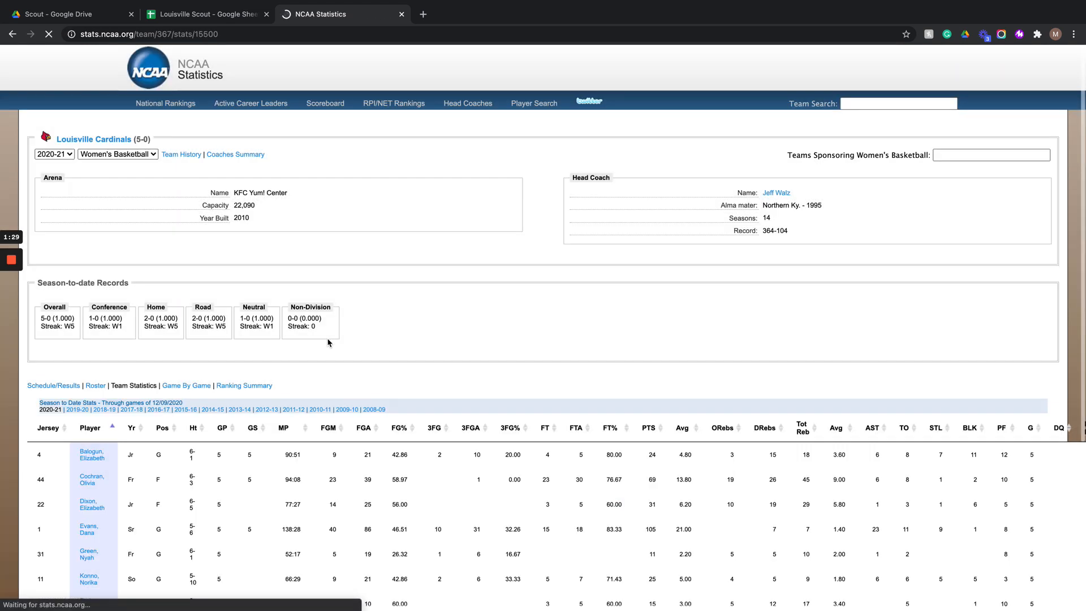
{"action": "scroll", "coordinate": [349, 261], "scroll_direction": "down", "scroll_amount": 1}
{"action": "scroll", "coordinate": [349, 262], "scroll_direction": "down", "scroll_amount": 3}
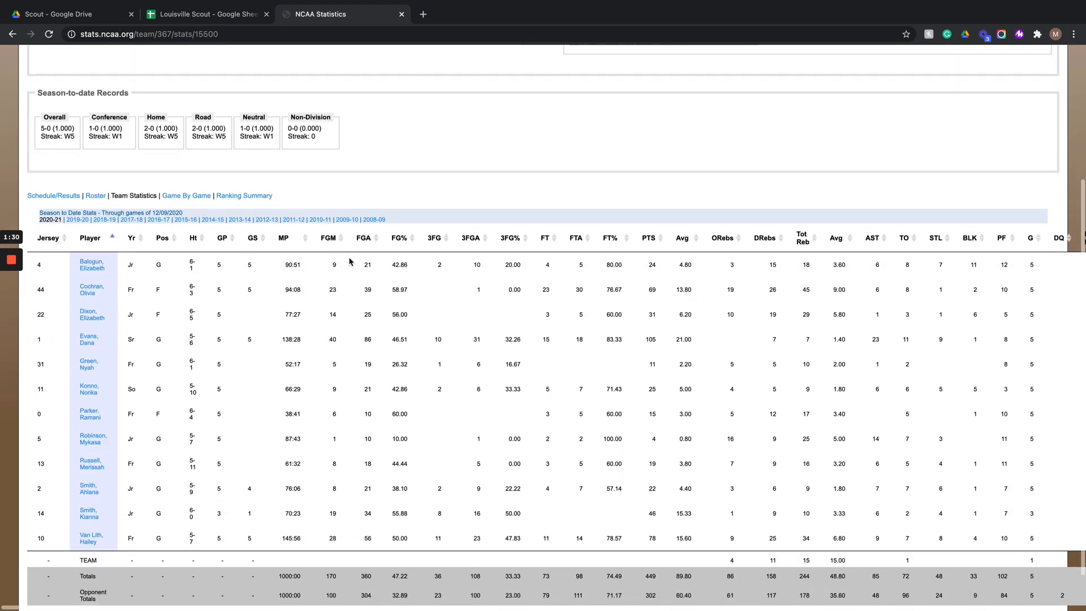
{"action": "left_click", "coordinate": [167, 35]}
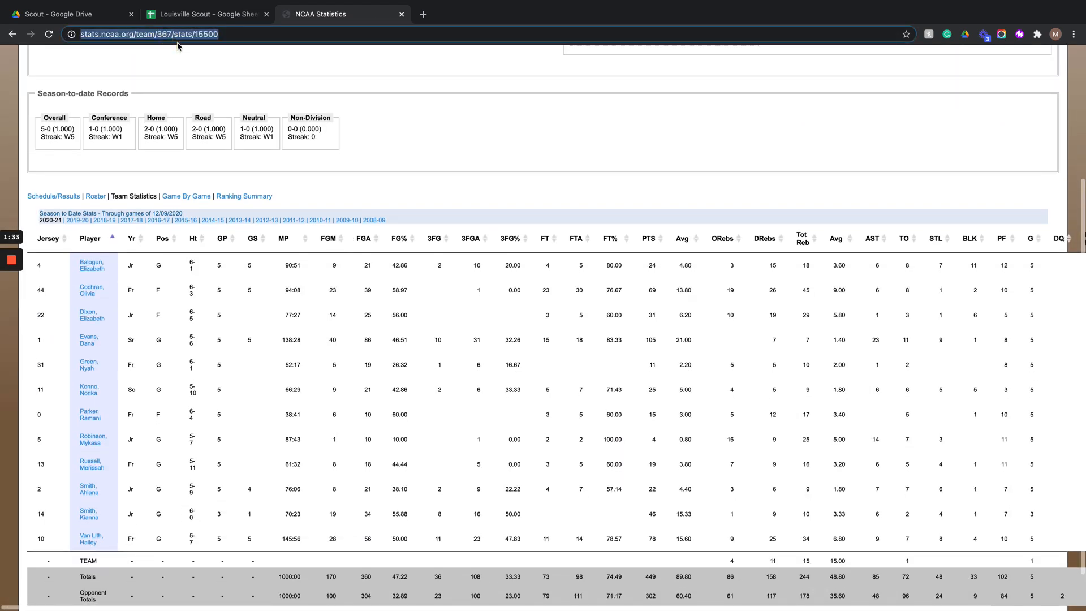
- Paste the team statistics link into cell E1 of the Scout sheet
{"action": "left_click", "coordinate": [190, 14]}
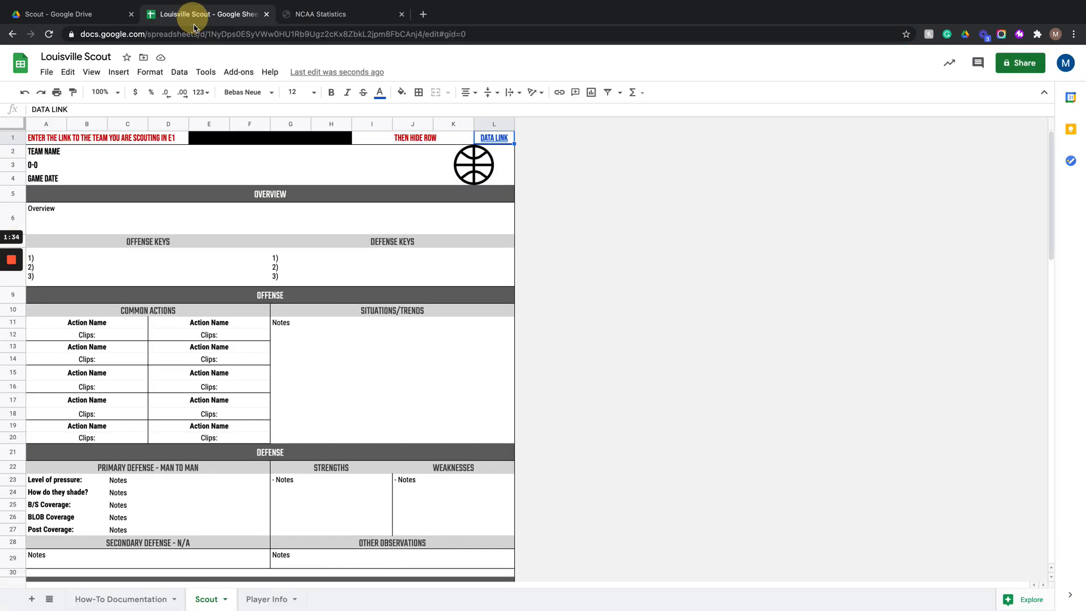
{"action": "left_click", "coordinate": [232, 137]}
{"action": "key", "text": "ctrl+v"}
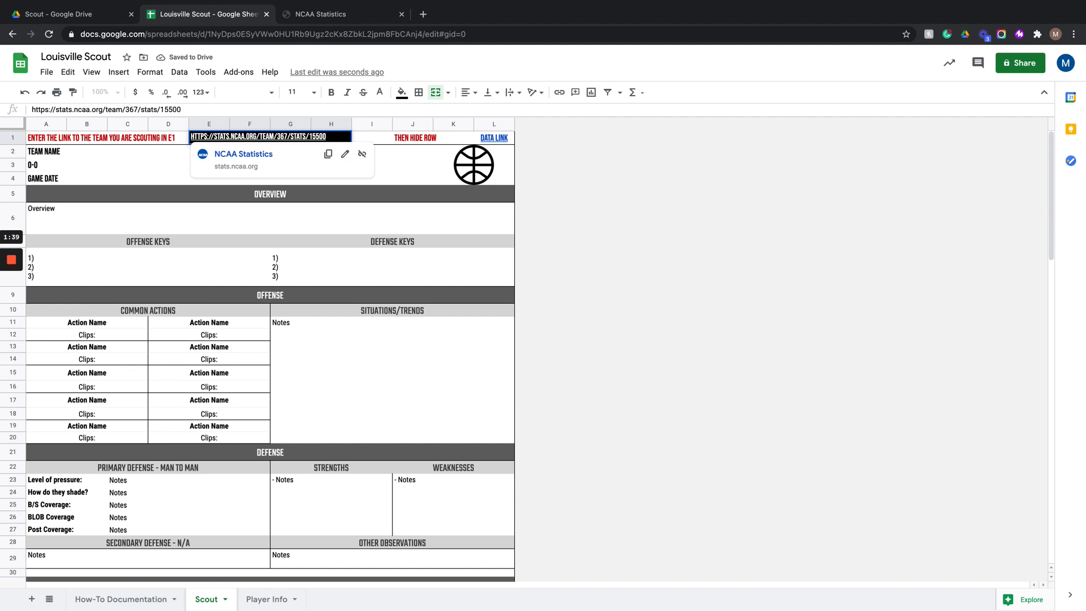
- Enter Louisville as the team name in cell A2
{"action": "left_click", "coordinate": [105, 179]}
{"action": "left_click", "coordinate": [46, 150]}
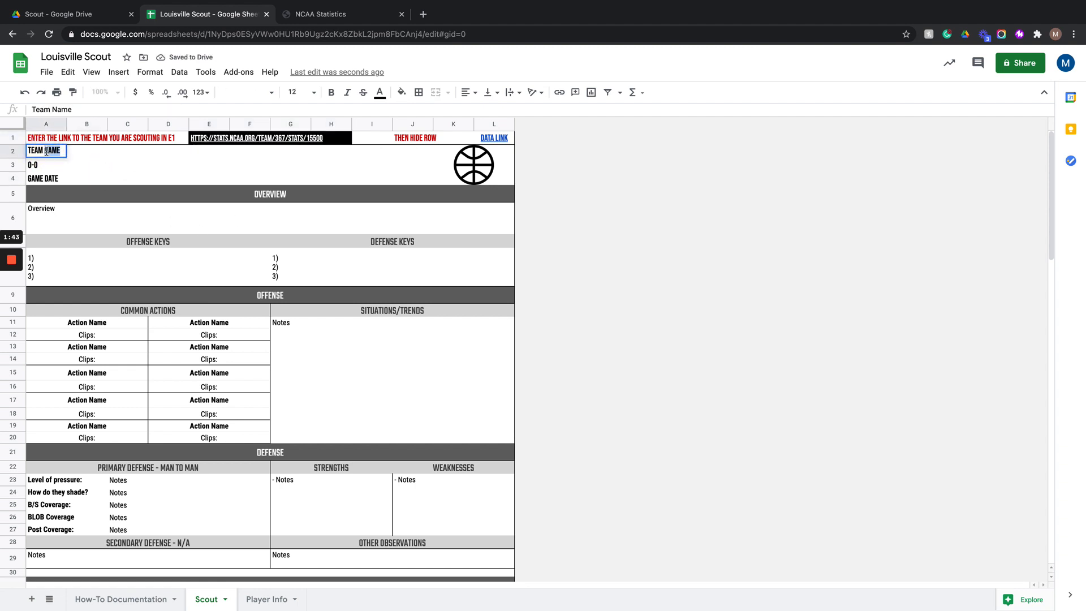
{"action": "type", "text": "Louisville"}
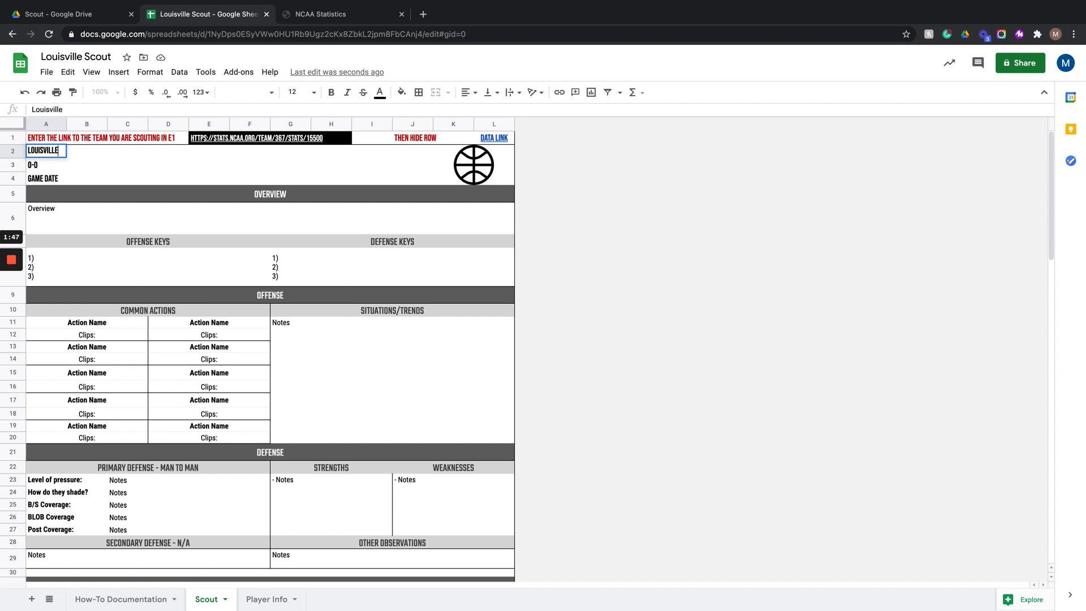
- Change the team record in cell A3 to 5-0
{"action": "double_click", "coordinate": [69, 164]}
{"action": "double_click", "coordinate": [33, 166]}
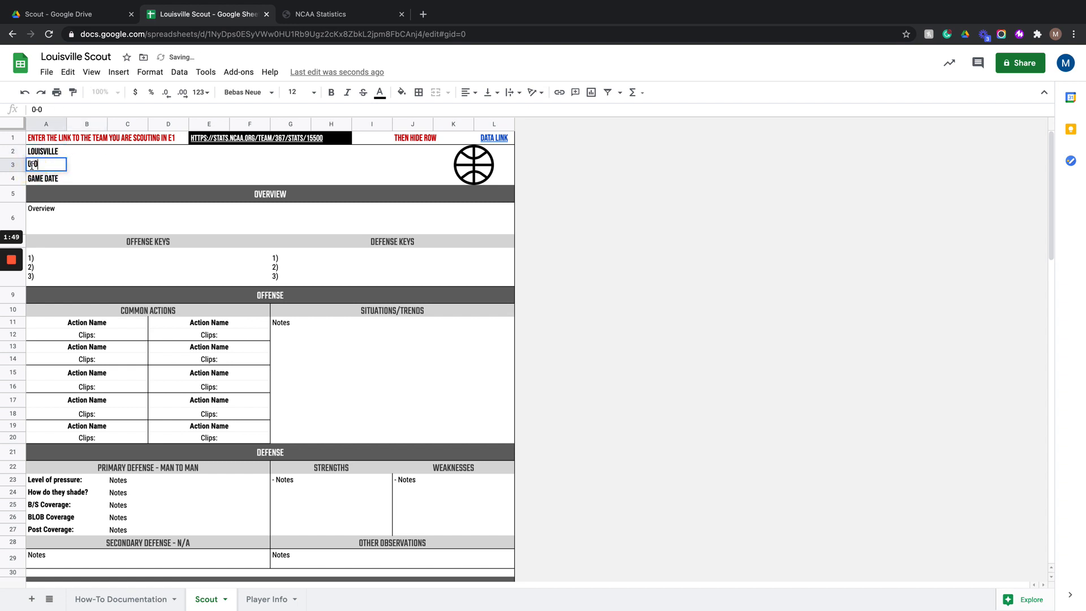
{"action": "key", "text": "BackSpace"}
{"action": "type", "text": "5"}
{"action": "left_click", "coordinate": [72, 173]}
- Select the basketball logo cell and start inserting an image via Google image search for louisville university
{"action": "left_click", "coordinate": [473, 158]}
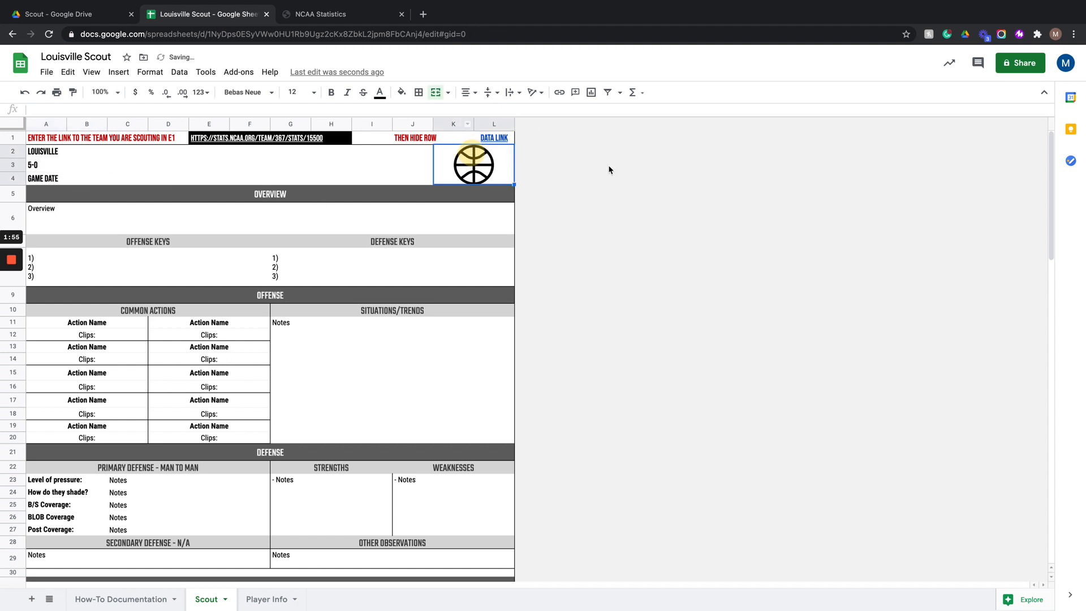
{"action": "left_click", "coordinate": [119, 72]}
{"action": "mouse_move", "coordinate": [147, 251]}
{"action": "left_click", "coordinate": [266, 253]}
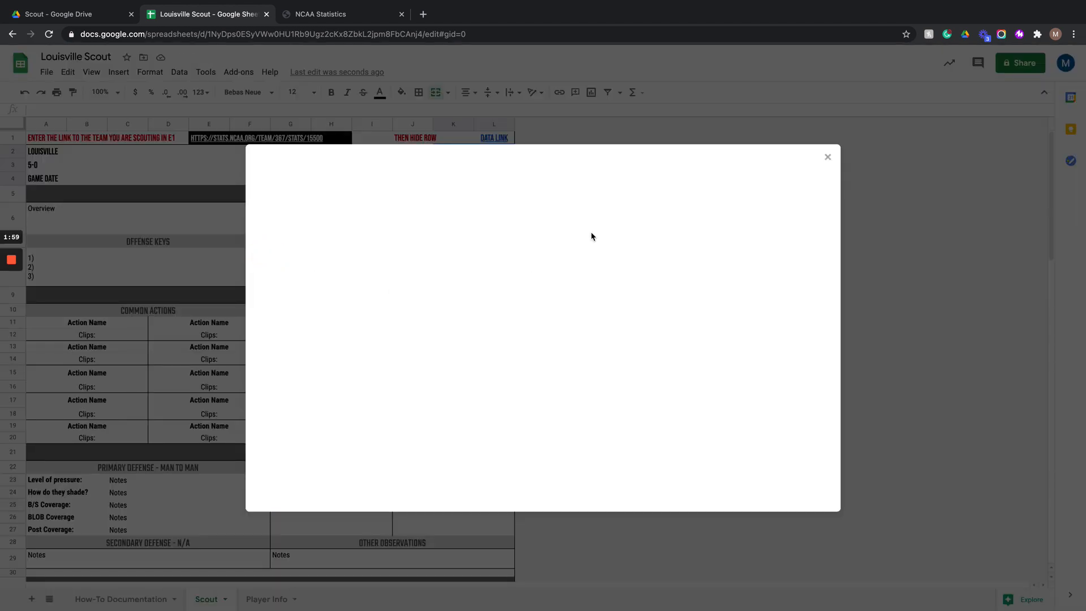
{"action": "left_click", "coordinate": [601, 200]}
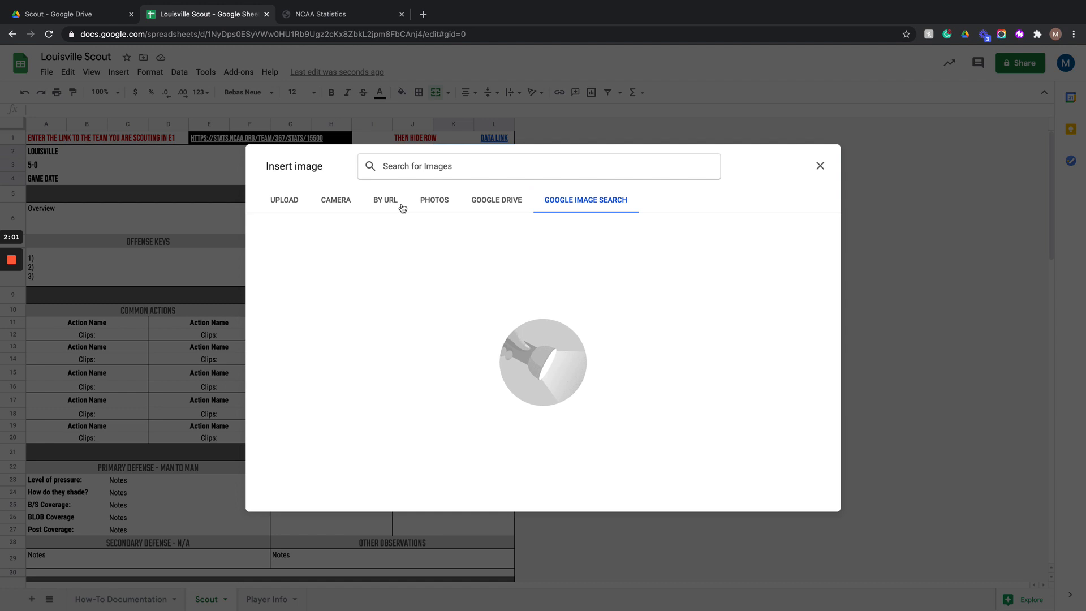
{"action": "type", "text": "louisville"}
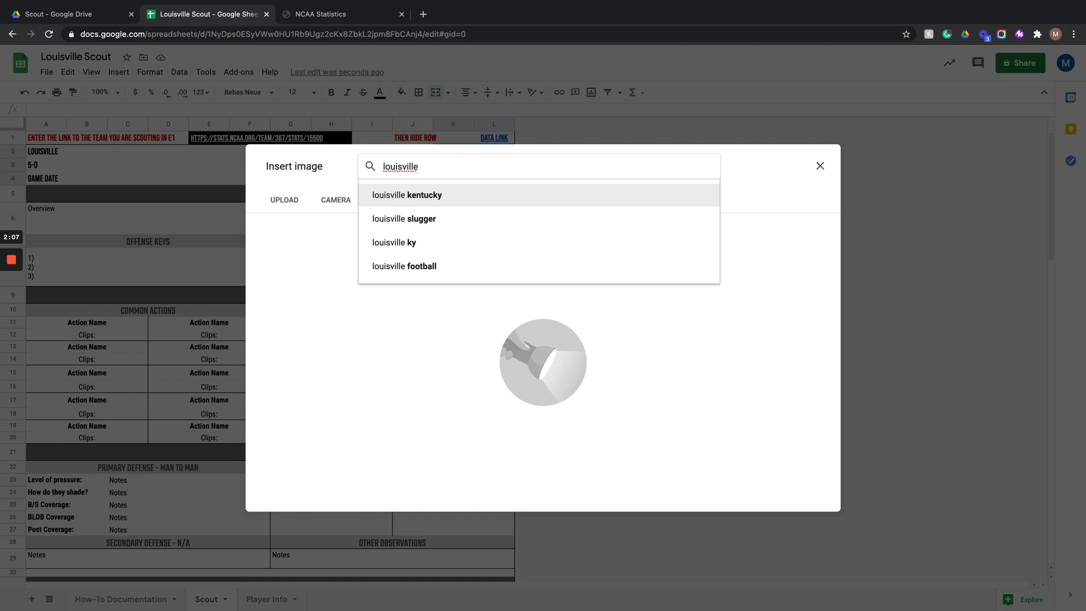
{"action": "type", "text": " uni"}
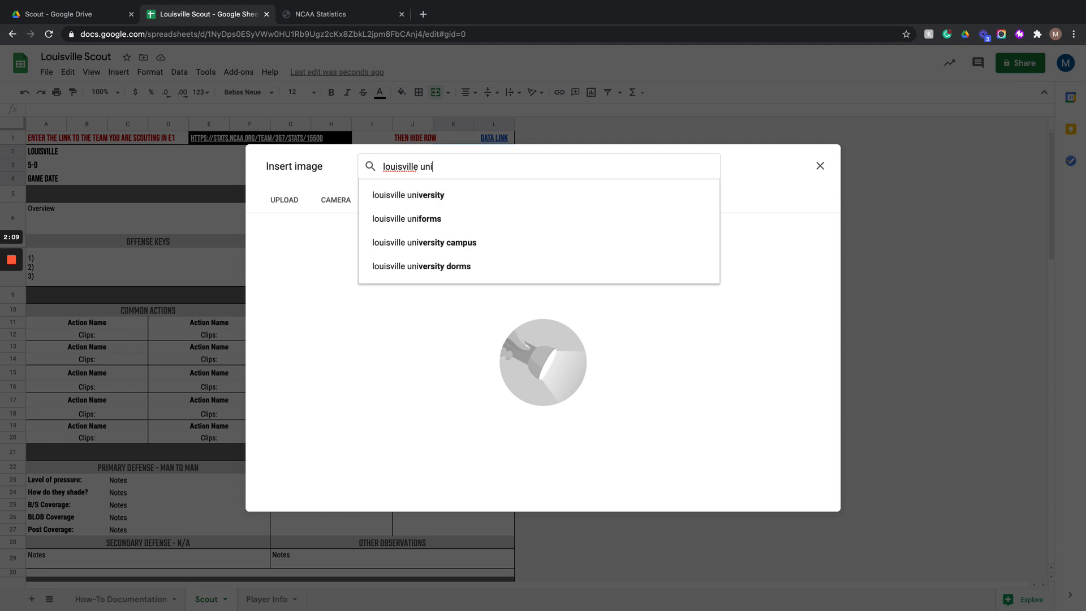
{"action": "key", "text": "Return"}
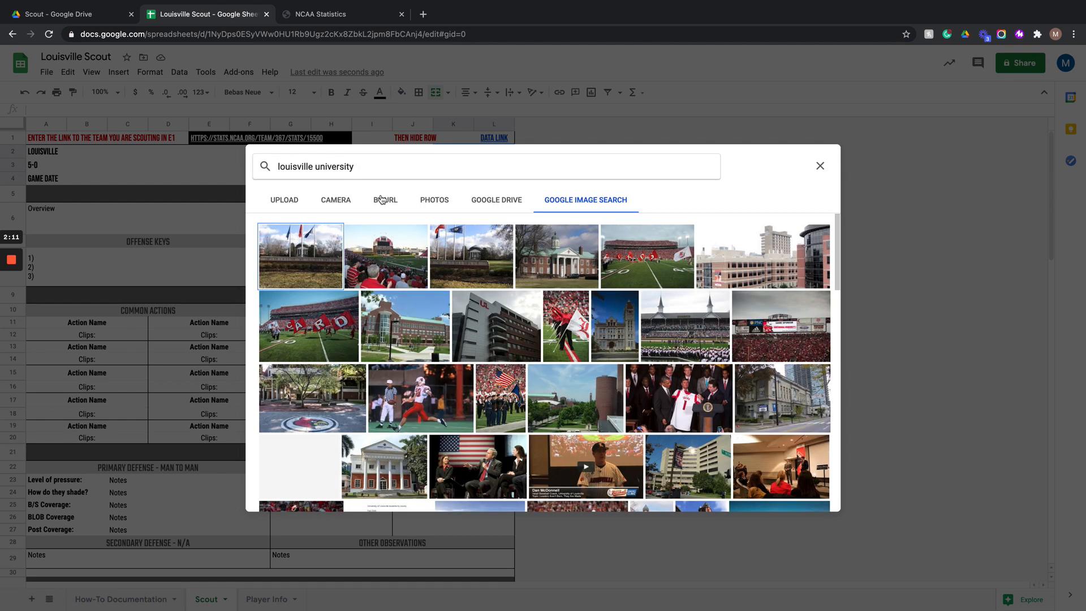
- Refine the image search to louisville university logo and insert a result into the logo cell
{"action": "left_click", "coordinate": [376, 174]}
{"action": "type", "text": "logo"}
{"action": "key", "text": "Return"}
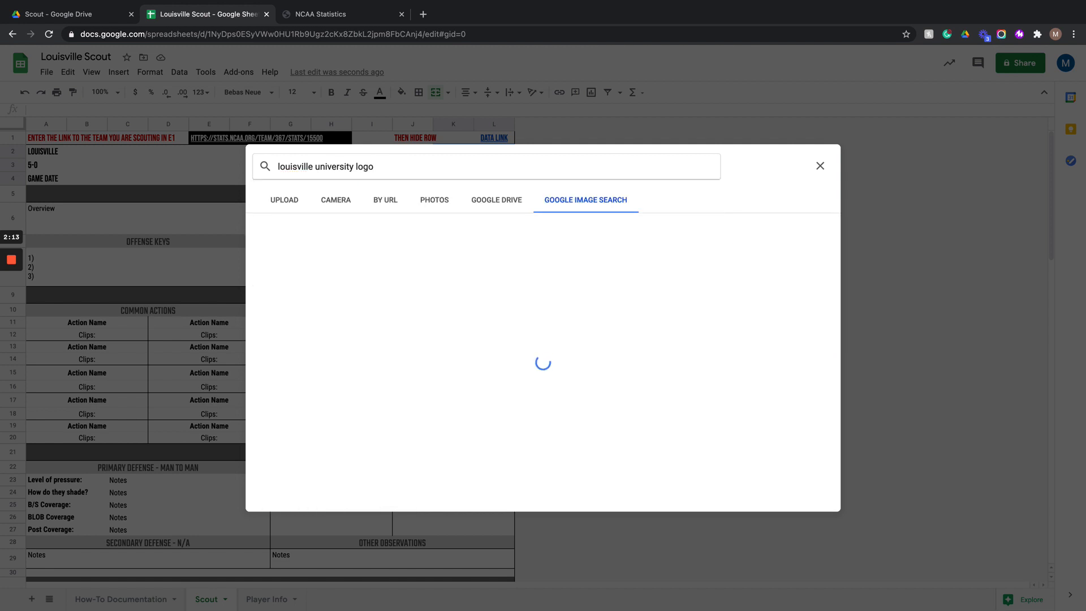
{"action": "left_click", "coordinate": [730, 256]}
{"action": "scroll", "coordinate": [604, 394], "scroll_direction": "down", "scroll_amount": 2}
{"action": "left_click", "coordinate": [813, 498]}
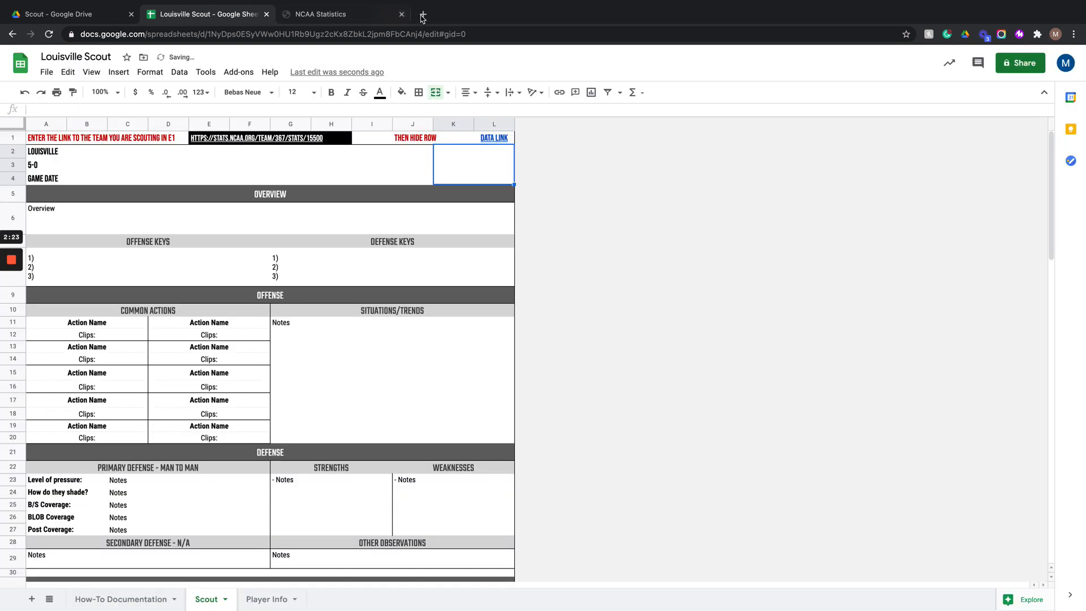
- Open a new browser tab and search Google for louisville cardinals logo
{"action": "left_click", "coordinate": [422, 16]}
{"action": "type", "text": "louis"}
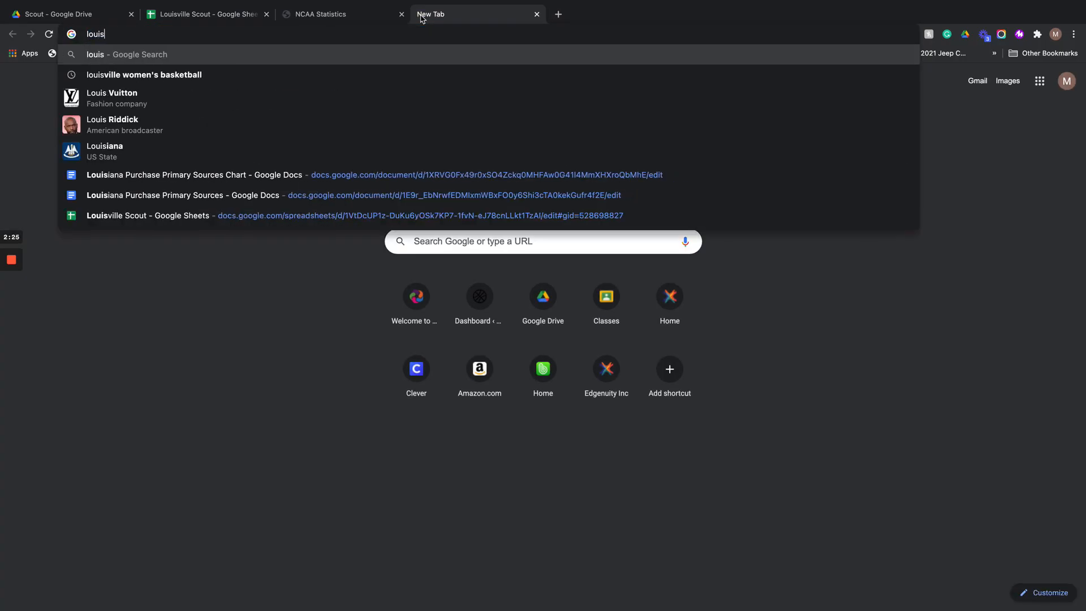
{"action": "type", "text": "ville "}
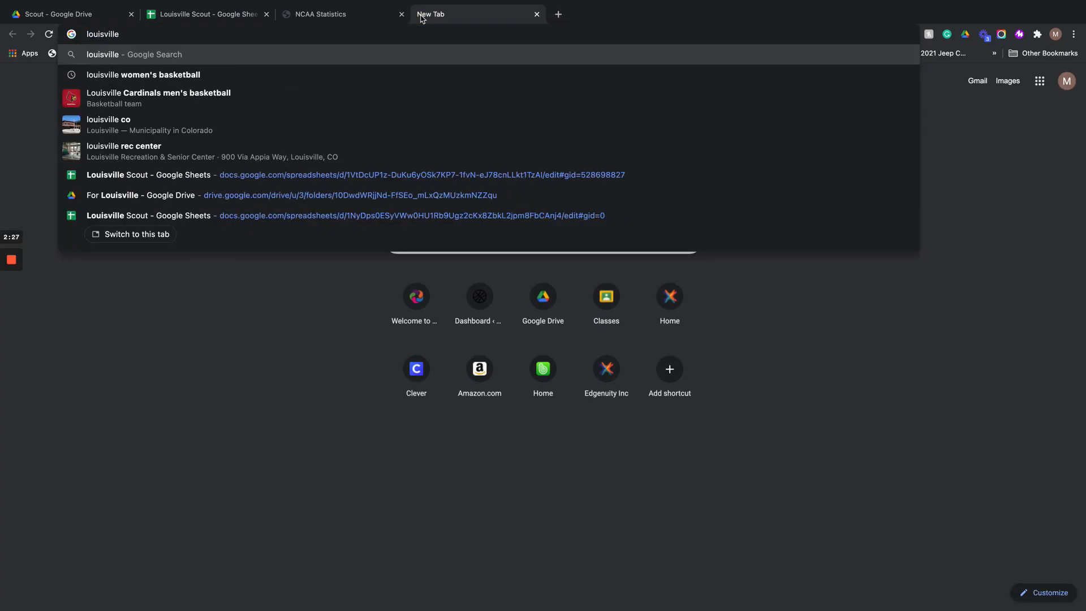
{"action": "type", "text": "cardinals logo"}
{"action": "key", "text": "Return"}
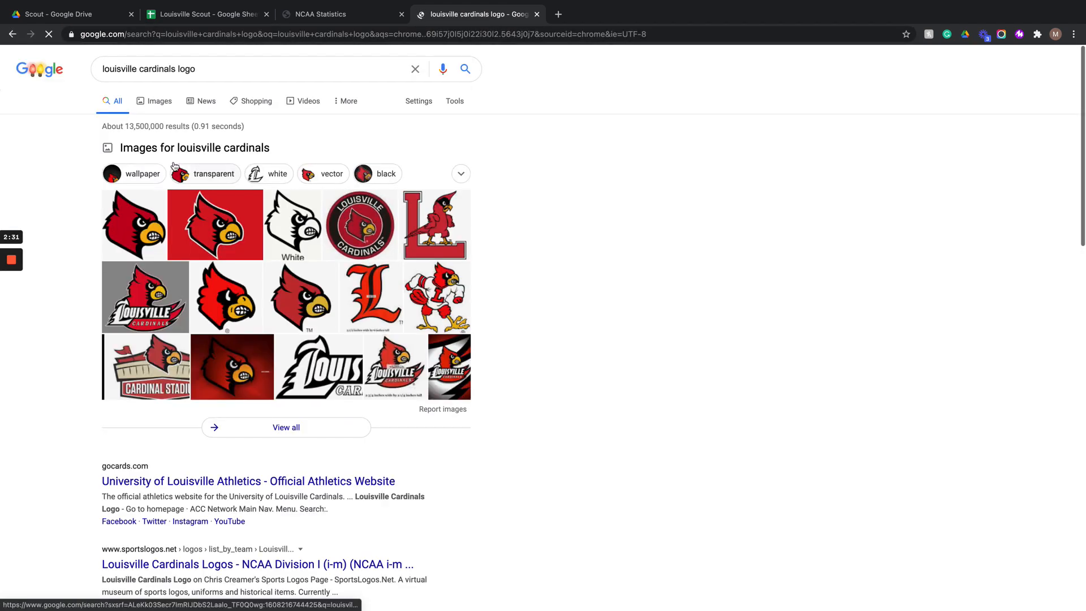
- Open the image results and copy the image address of the Wikipedia Louisville Cardinals logo
{"action": "left_click", "coordinate": [160, 103]}
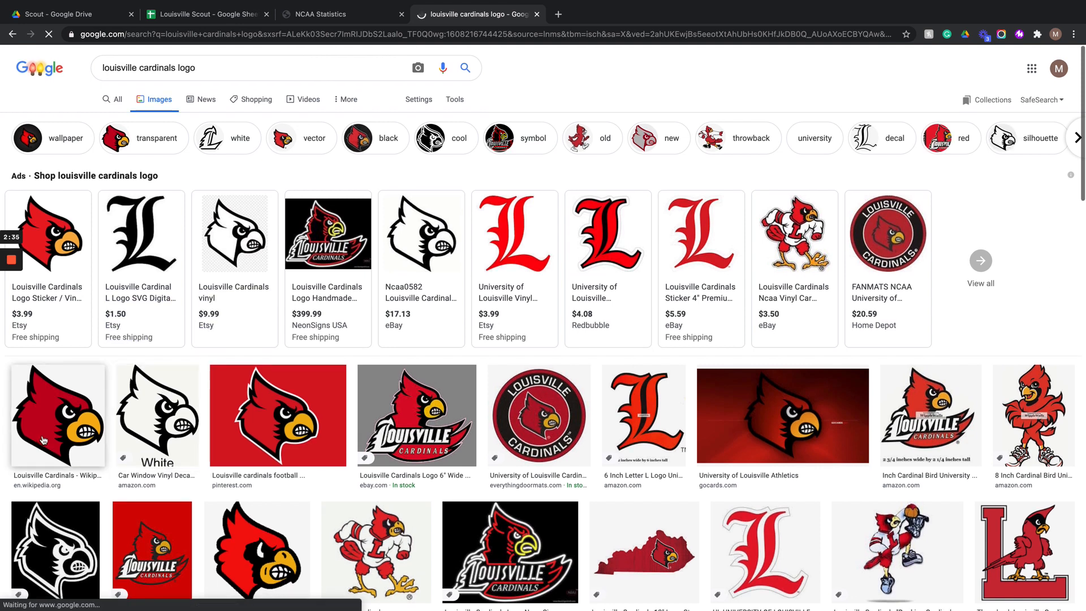
{"action": "left_click", "coordinate": [45, 434]}
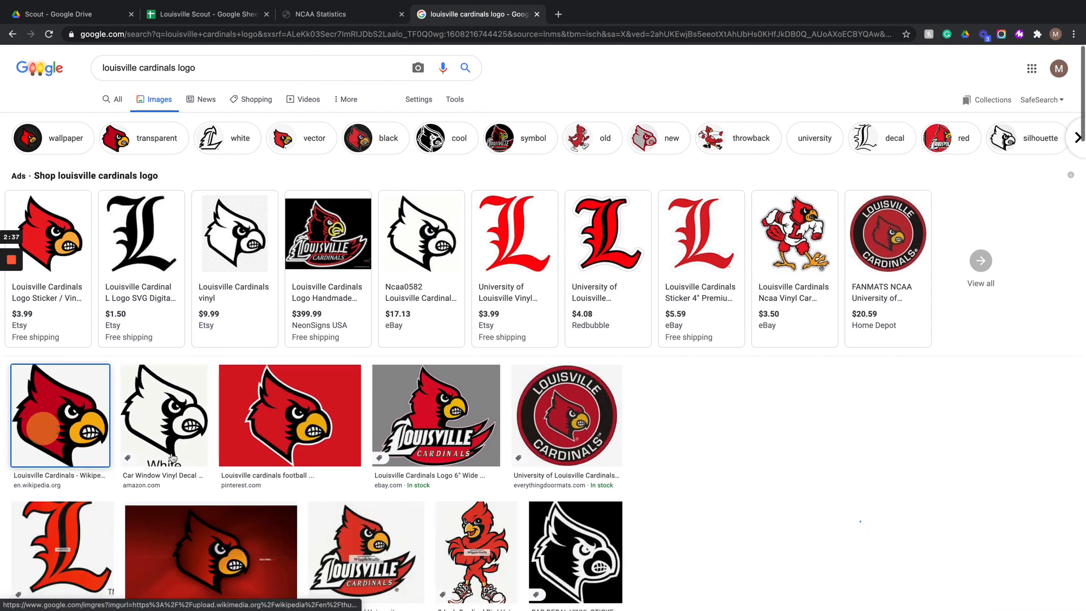
{"action": "right_click", "coordinate": [786, 360]}
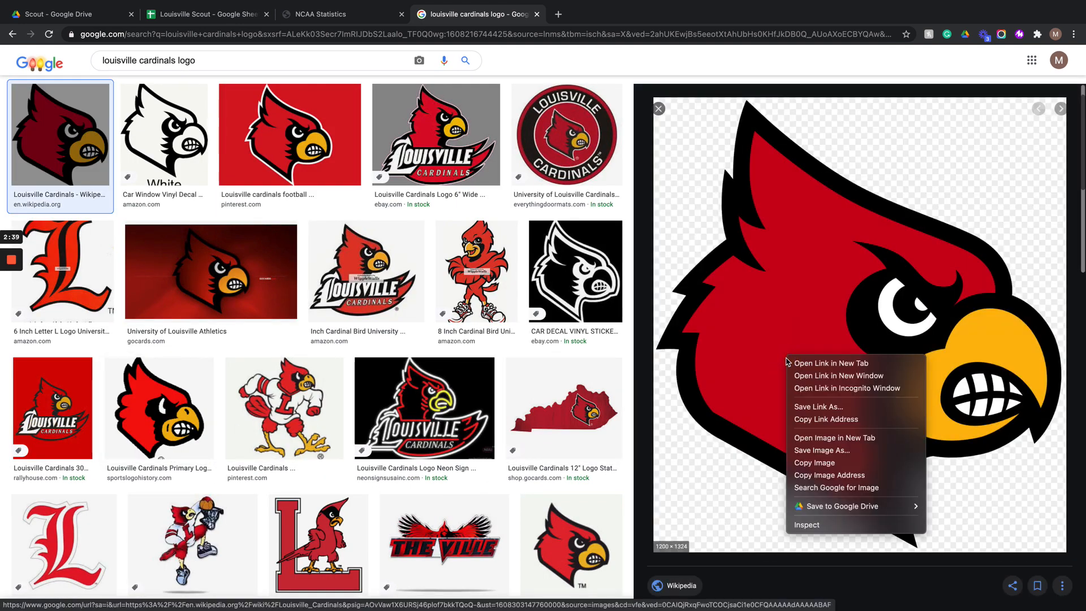
{"action": "left_click", "coordinate": [822, 463]}
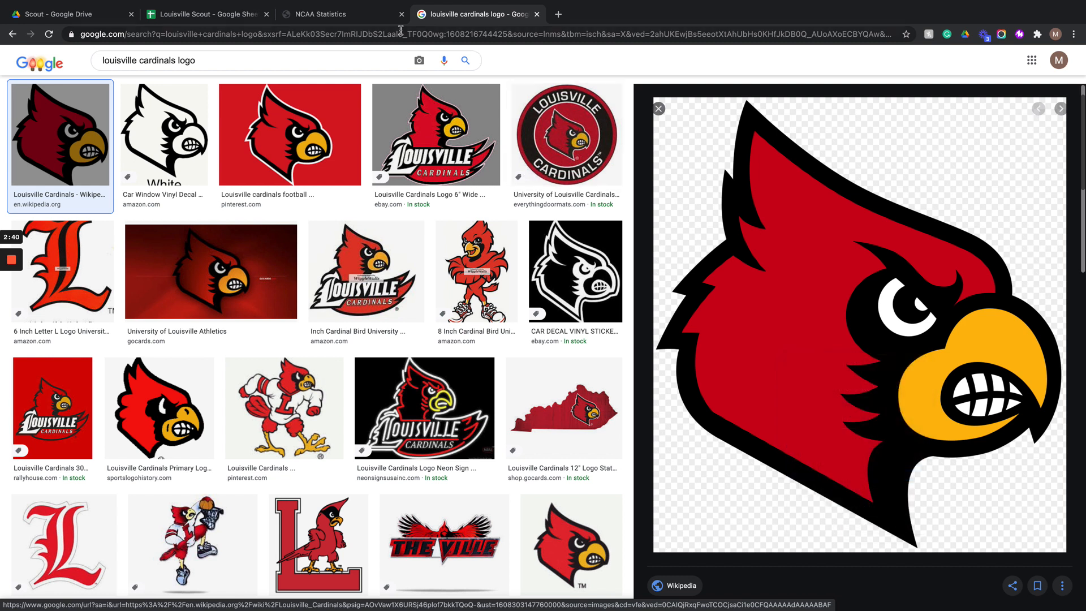
- Insert the copied logo into the logo cell as an in-cell image by URL
{"action": "left_click", "coordinate": [356, 14]}
{"action": "left_click", "coordinate": [210, 14]}
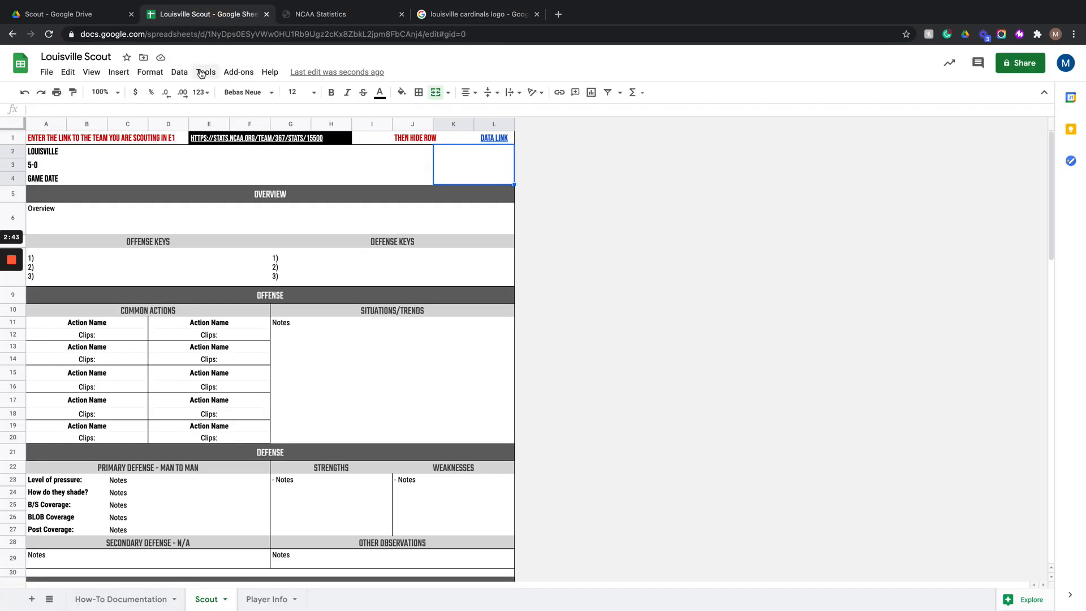
{"action": "left_click", "coordinate": [119, 72]}
{"action": "mouse_move", "coordinate": [162, 258]}
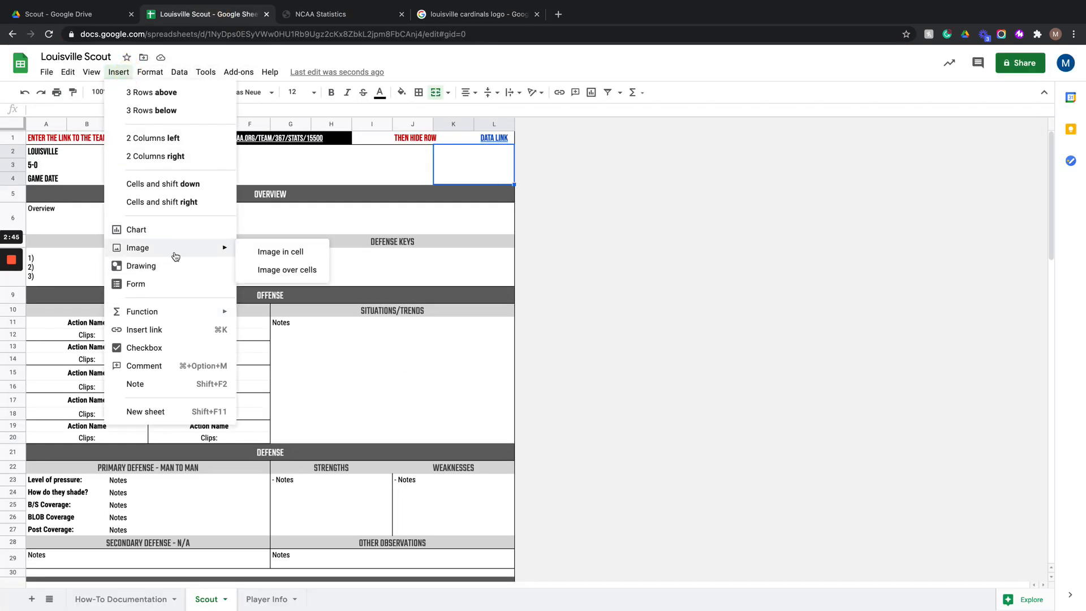
{"action": "left_click", "coordinate": [265, 250]}
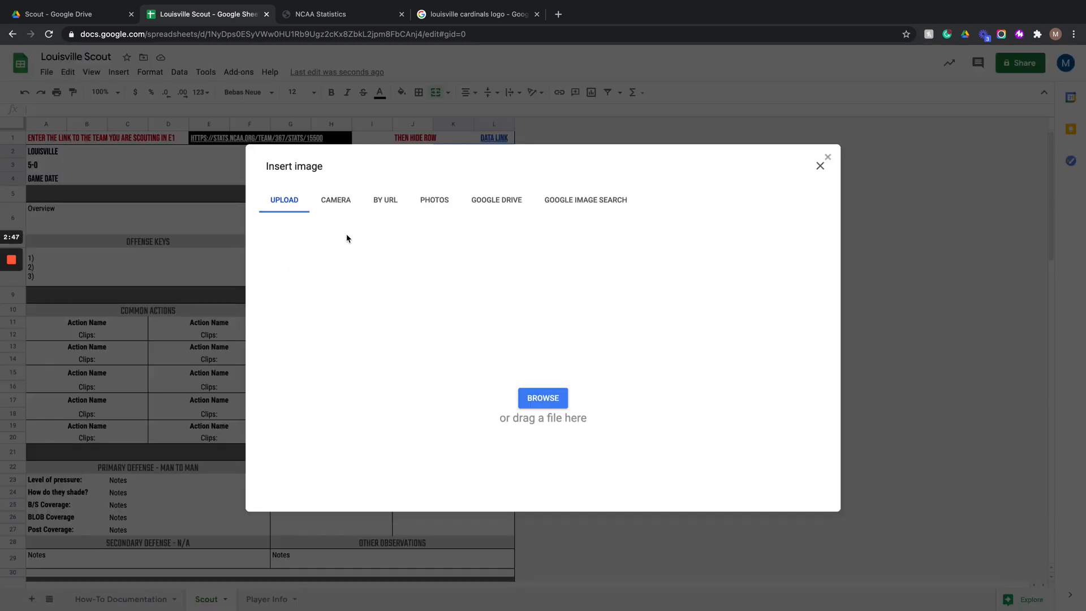
{"action": "left_click", "coordinate": [379, 207]}
{"action": "left_click", "coordinate": [443, 255]}
{"action": "key", "text": "ctrl+v"}
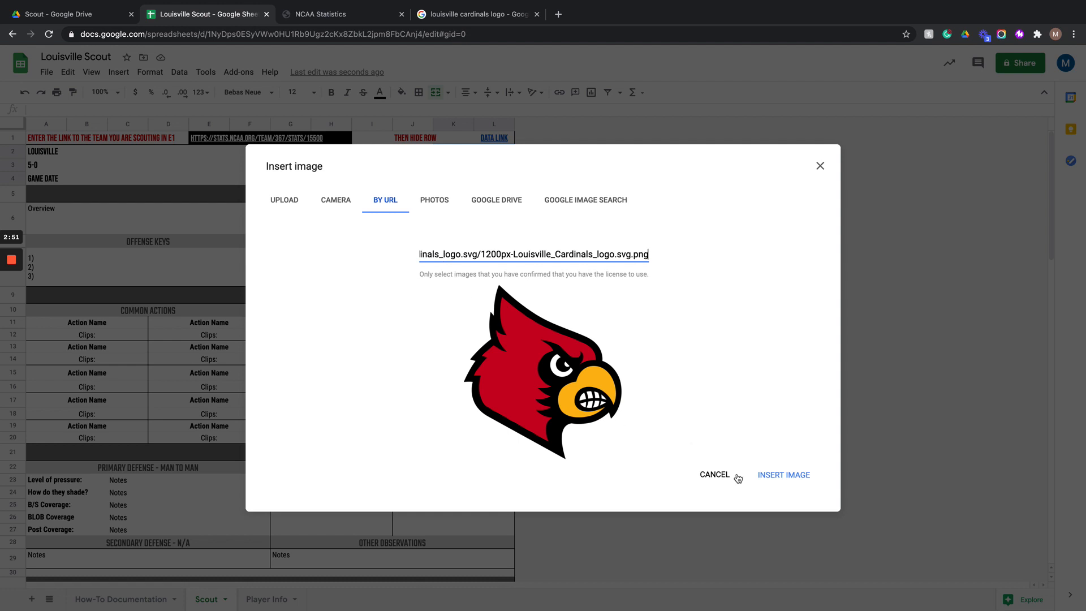
{"action": "left_click", "coordinate": [784, 474]}
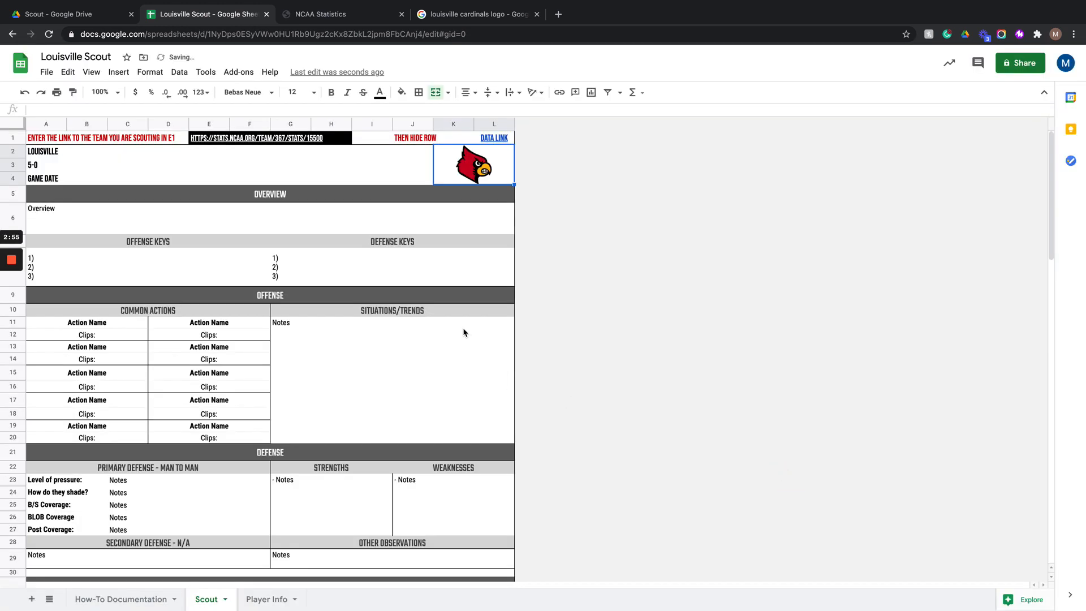
- Hide row 1 containing the data-link instructions
{"action": "left_click", "coordinate": [344, 219]}
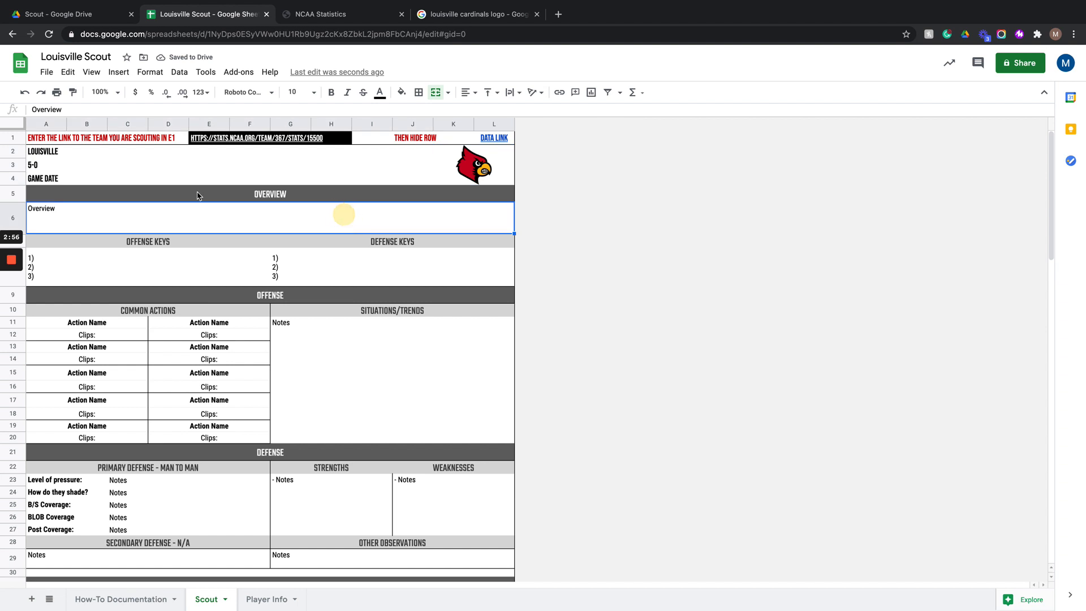
{"action": "left_click", "coordinate": [14, 137]}
{"action": "right_click", "coordinate": [15, 137]}
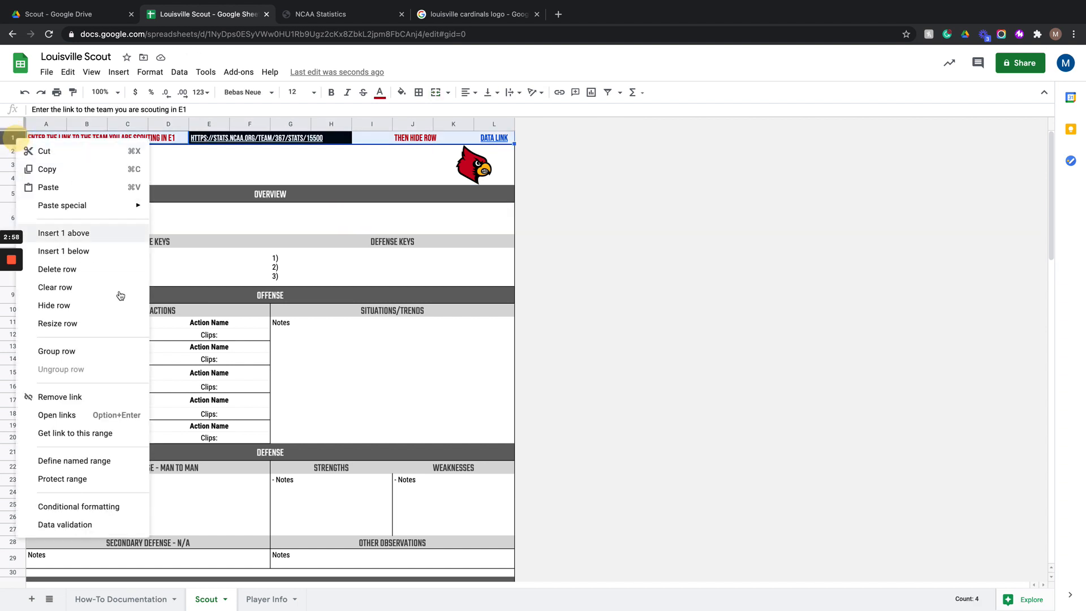
{"action": "left_click", "coordinate": [85, 301]}
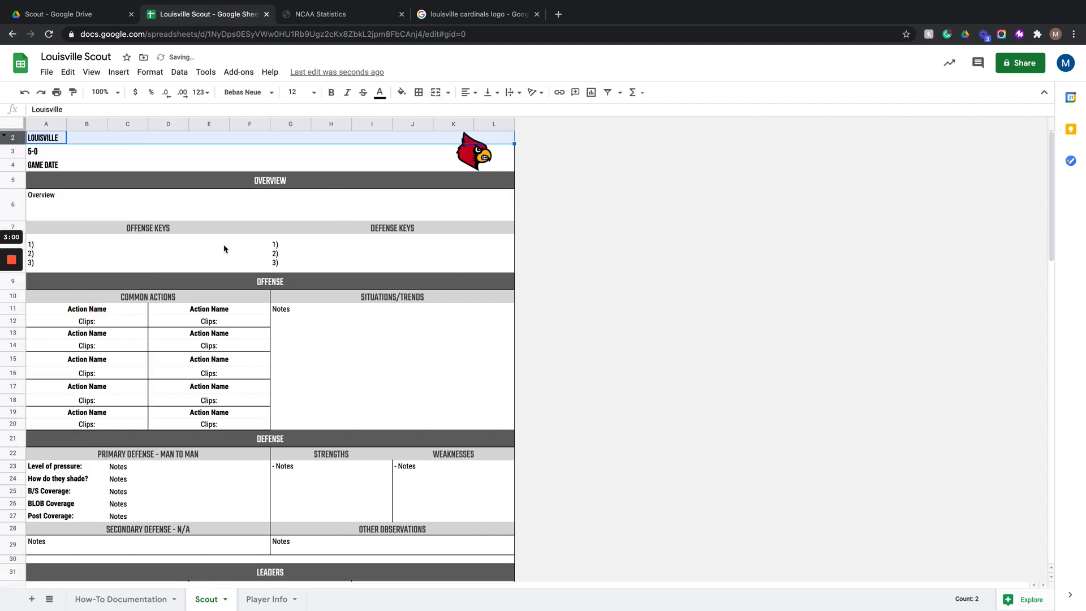
- Review the Player Info sheet and the Leaders section of the Scout sheet
{"action": "left_click", "coordinate": [265, 599]}
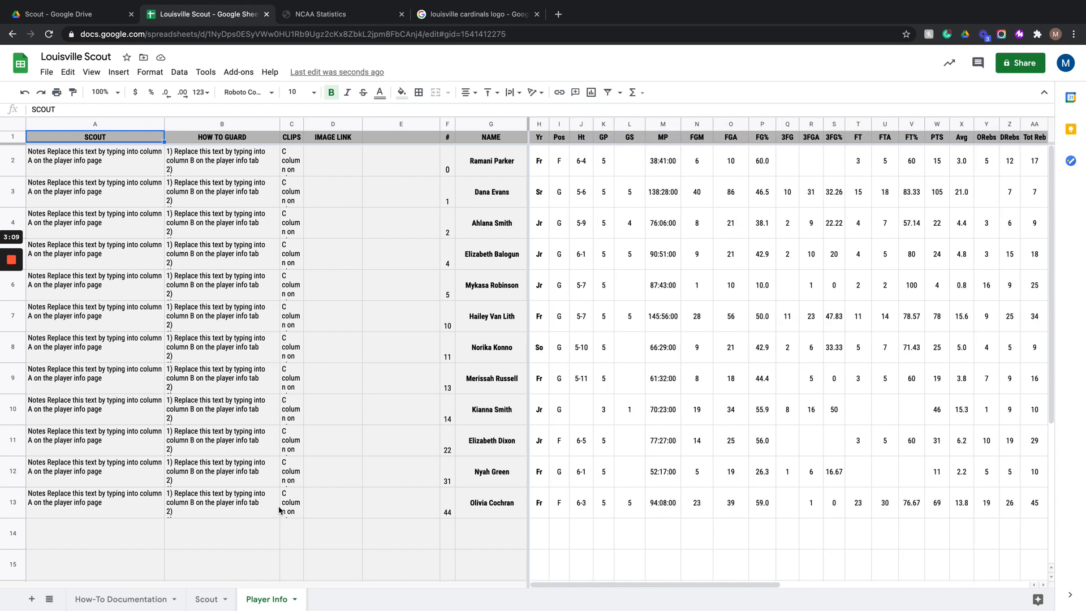
{"action": "left_click", "coordinate": [207, 599]}
{"action": "scroll", "coordinate": [223, 461], "scroll_direction": "down", "scroll_amount": 5}
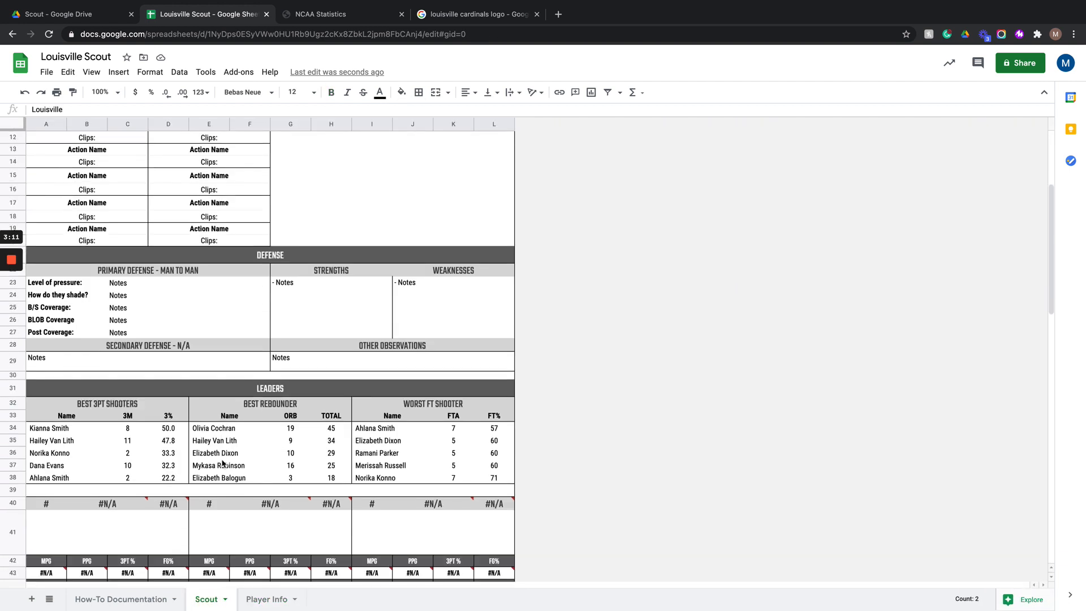
{"action": "scroll", "coordinate": [223, 462], "scroll_direction": "down", "scroll_amount": 2}
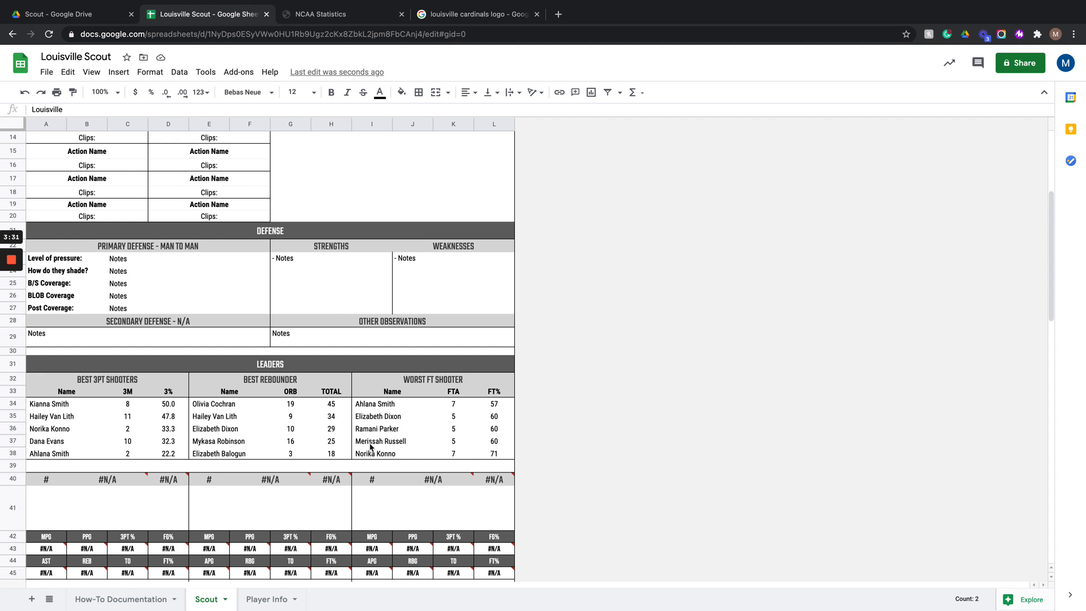
- Search Google for louisville cardinals wbb roster and open the 2020-21 women's basketball roster page
{"action": "left_click", "coordinate": [498, 16]}
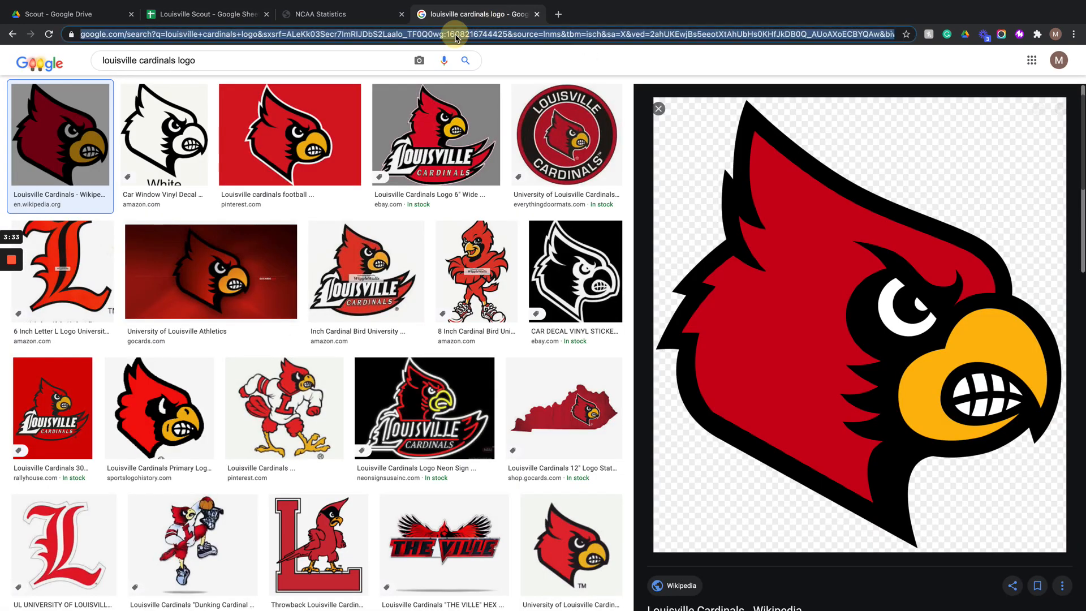
{"action": "left_click", "coordinate": [457, 37]}
{"action": "type", "text": "louis"}
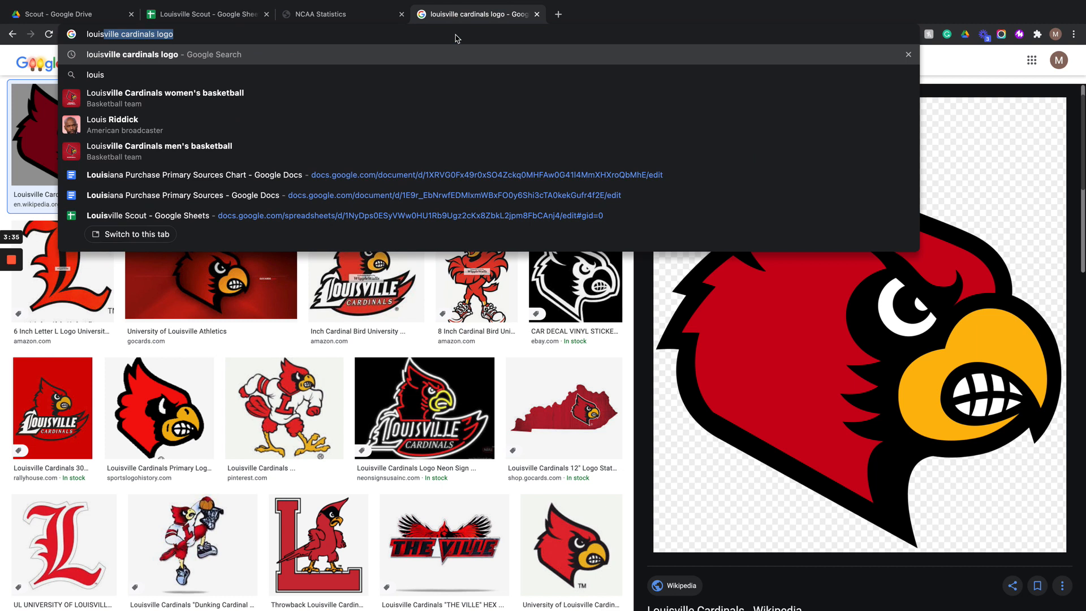
{"action": "type", "text": "ville cardinals wbb roster"}
{"action": "key", "text": "Return"}
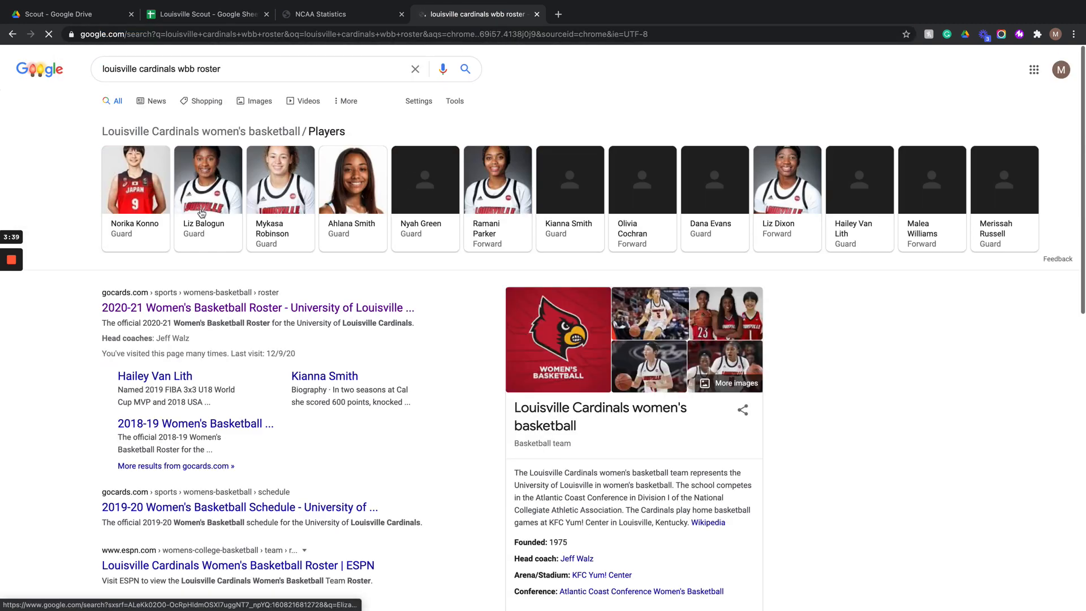
{"action": "right_click", "coordinate": [189, 311]}
{"action": "left_click", "coordinate": [188, 311]}
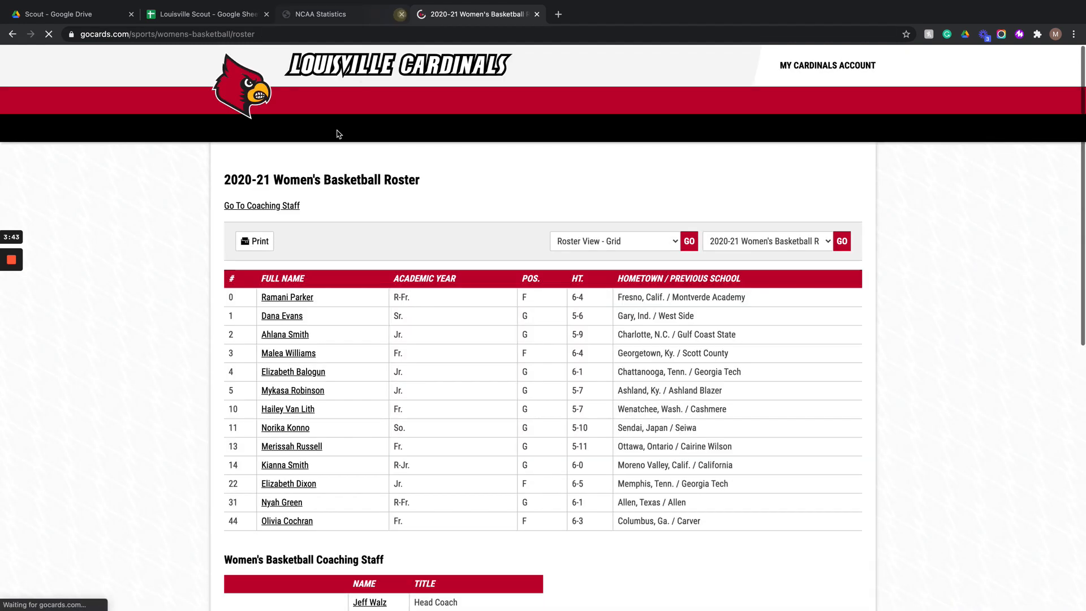
- Try to move the roster page into its own window and tile it beside the spreadsheet
{"action": "left_click", "coordinate": [402, 14]}
{"action": "left_click", "coordinate": [387, 101]}
{"action": "left_click_drag", "start_coordinate": [387, 98], "coordinate": [385, 101]}
{"action": "mouse_move", "coordinate": [79, 5]}
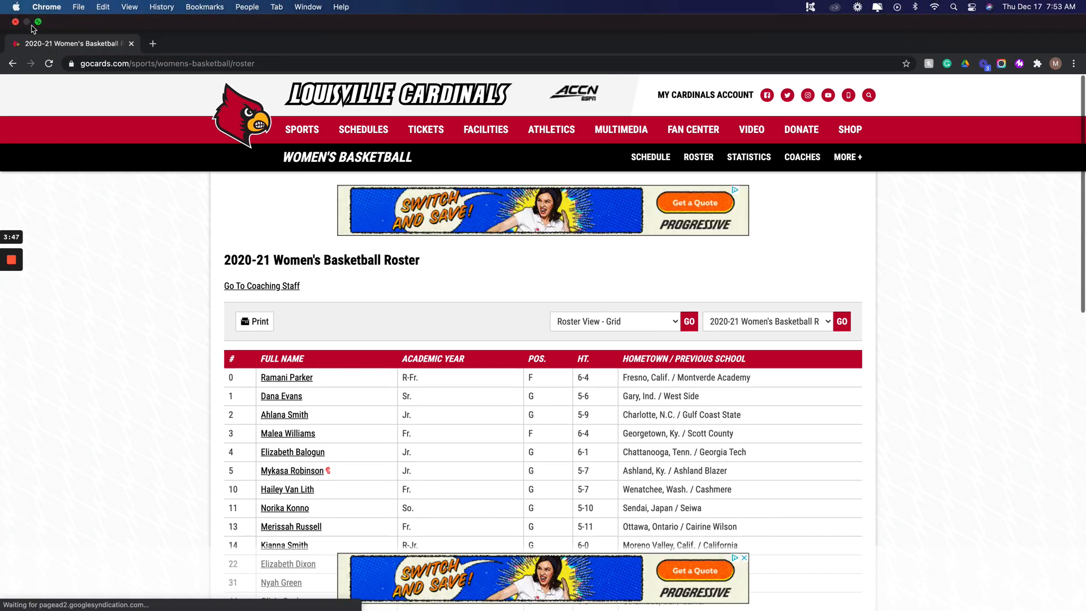
{"action": "mouse_move", "coordinate": [40, 26]}
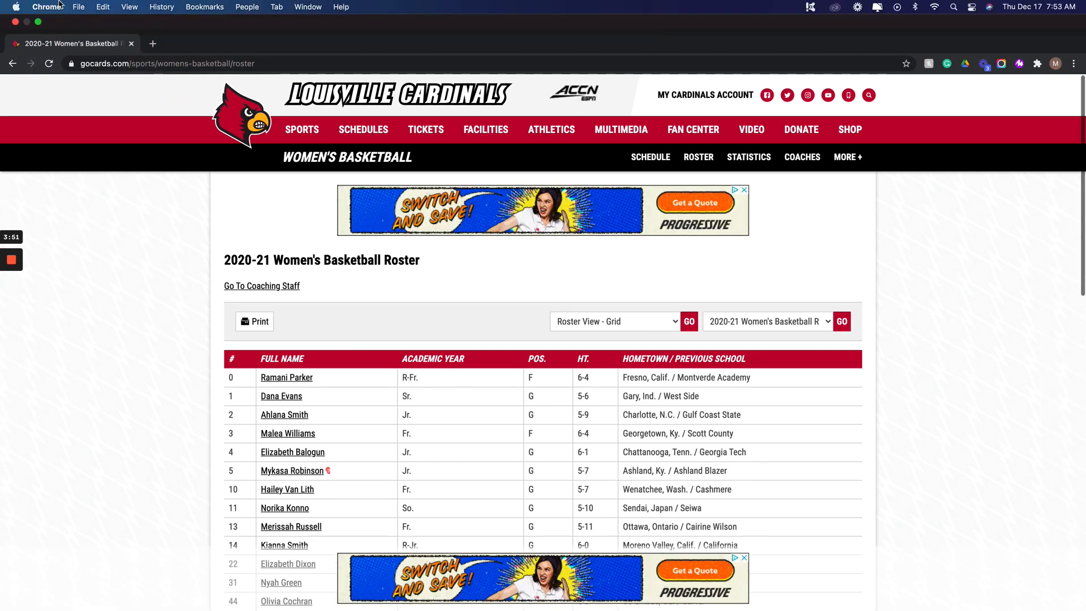
{"action": "left_click", "coordinate": [38, 21]}
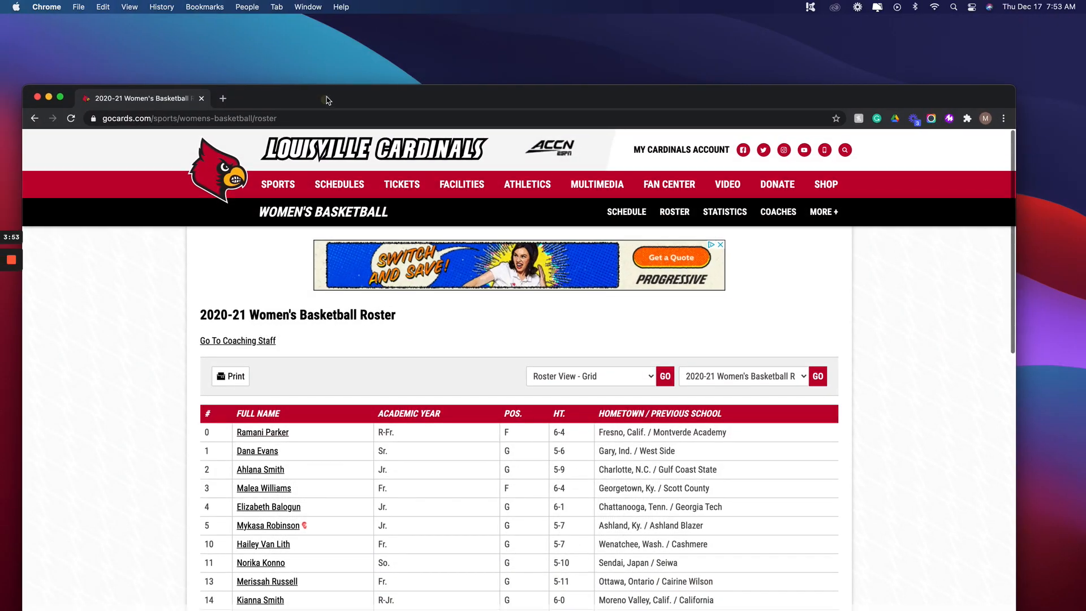
{"action": "left_click_drag", "start_coordinate": [327, 100], "coordinate": [334, 49]}
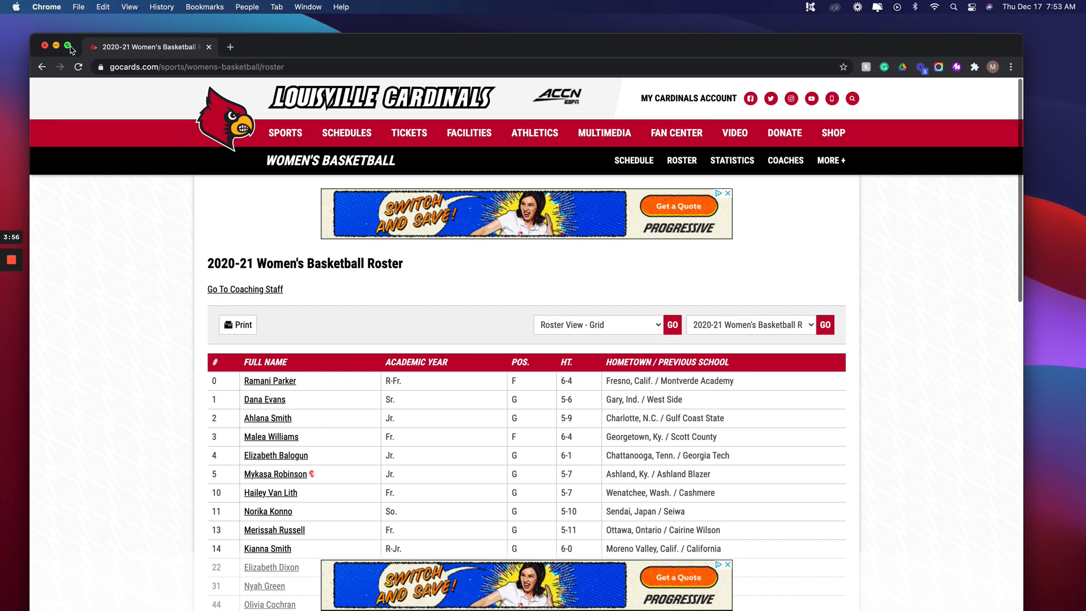
{"action": "left_click", "coordinate": [69, 46]}
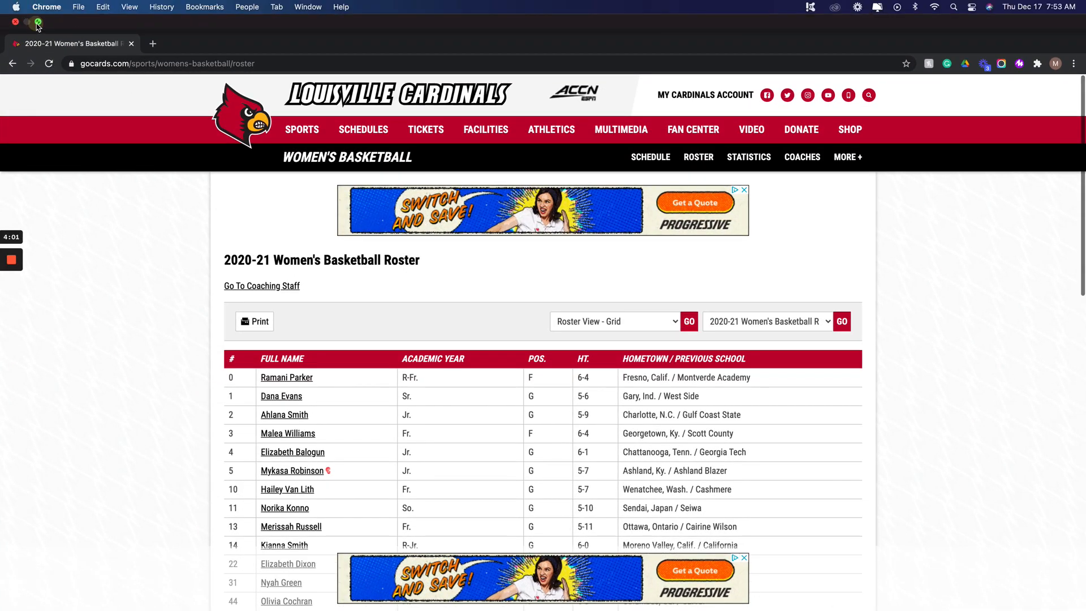
{"action": "left_click", "coordinate": [37, 22]}
{"action": "right_click", "coordinate": [66, 49]}
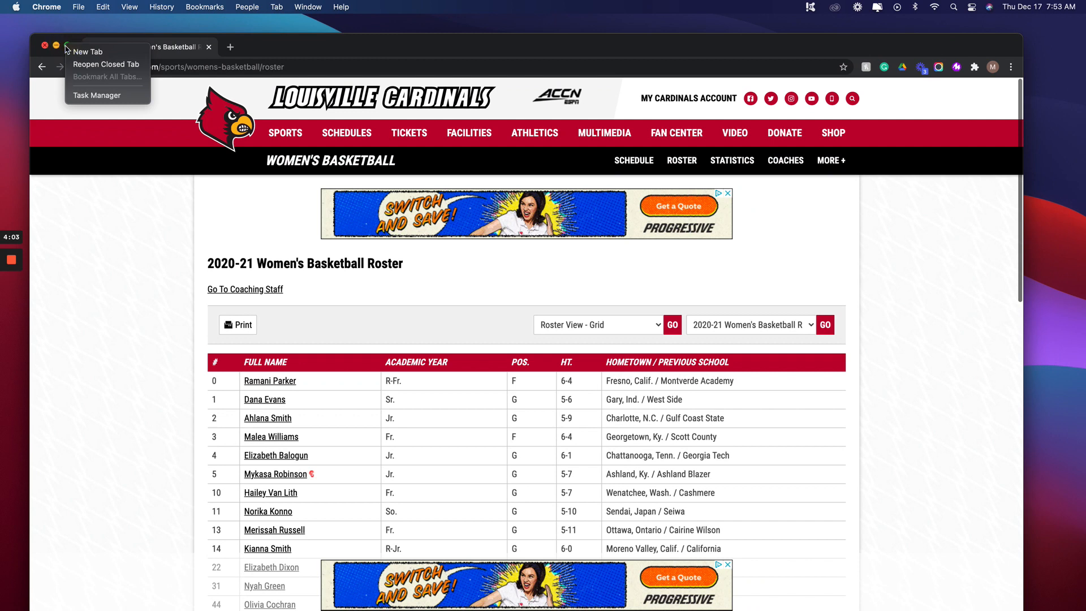
{"action": "left_click", "coordinate": [60, 52]}
{"action": "left_click", "coordinate": [67, 47]}
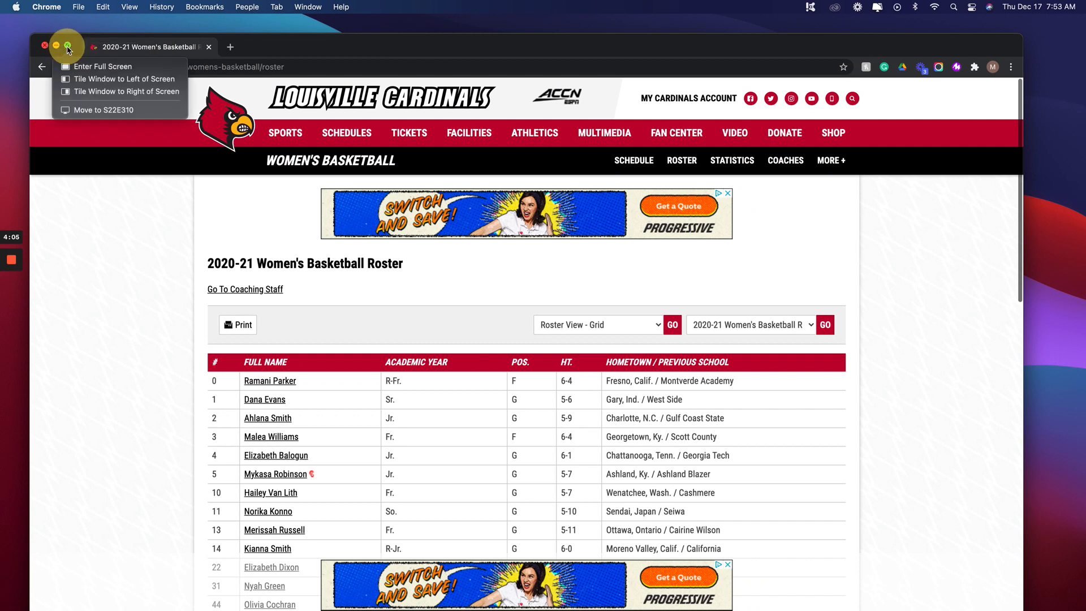
{"action": "left_click_drag", "start_coordinate": [69, 45], "coordinate": [71, 80]}
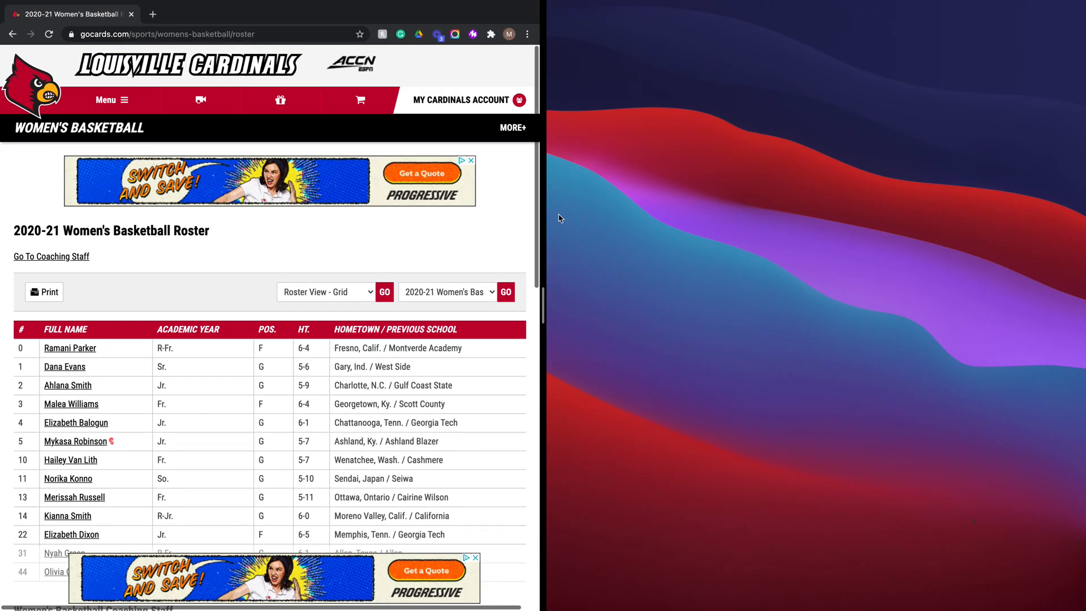
{"action": "left_click", "coordinate": [681, 243]}
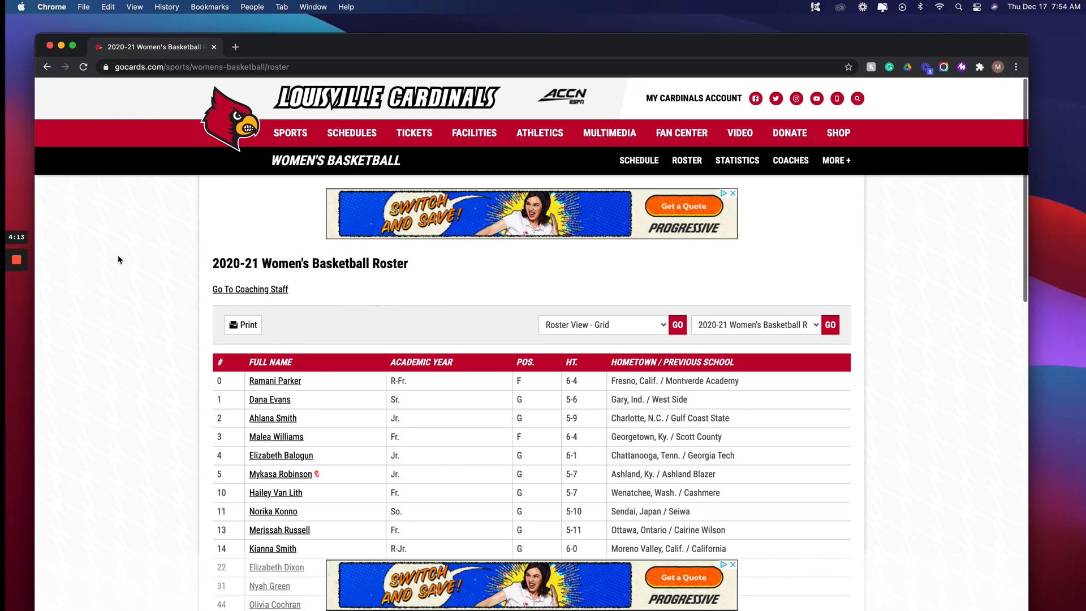
- Take the spreadsheet window out of full screen and search a new tab for louisville cardinals wbb roster
{"action": "key", "text": "ctrl+Right"}
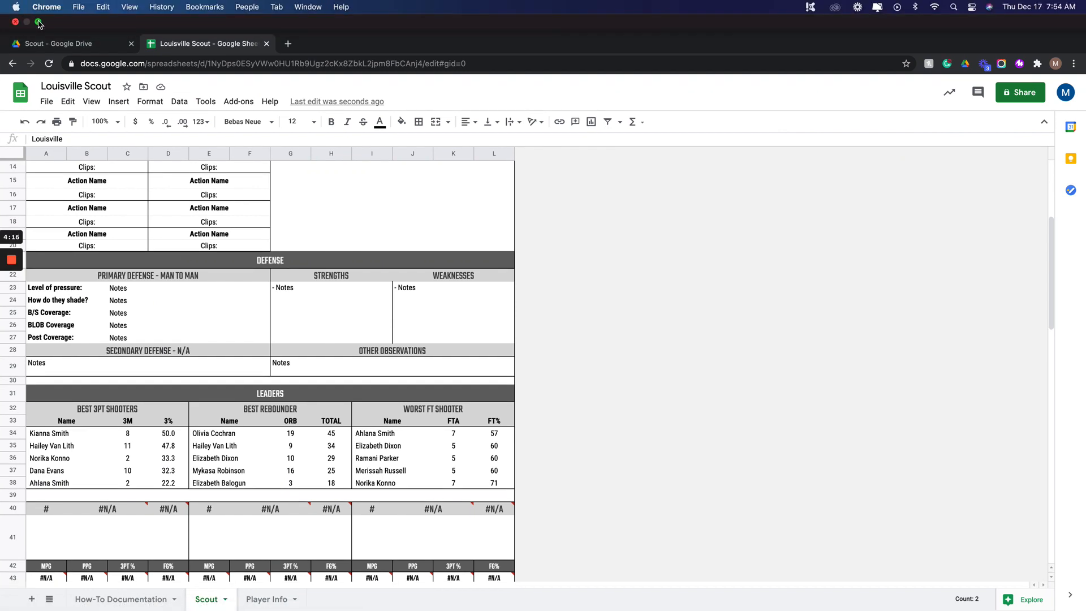
{"action": "left_click", "coordinate": [37, 22]}
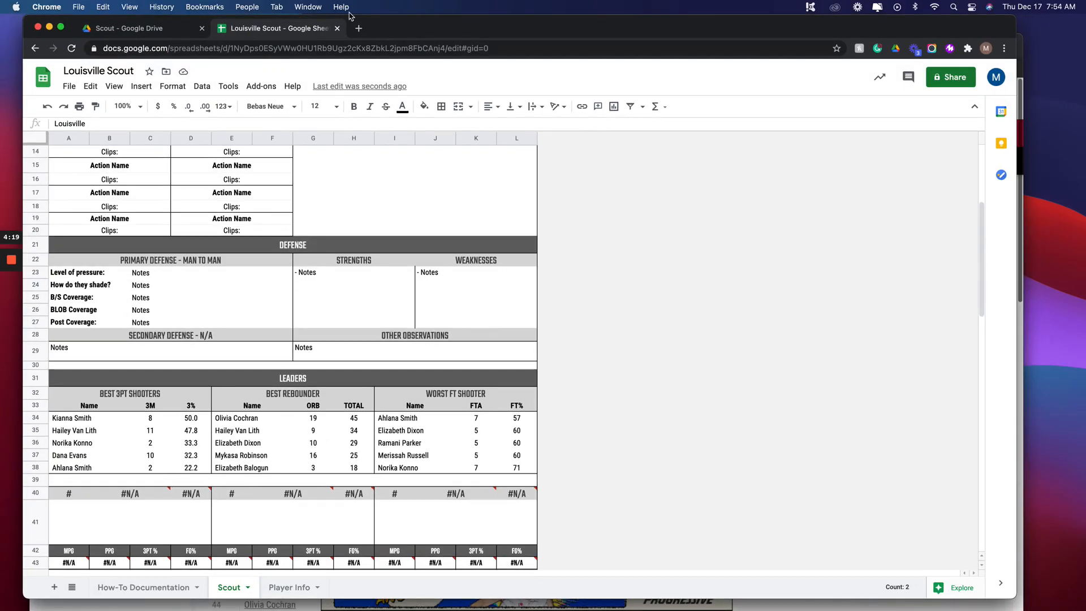
{"action": "left_click", "coordinate": [358, 29]}
{"action": "type", "text": "lou"}
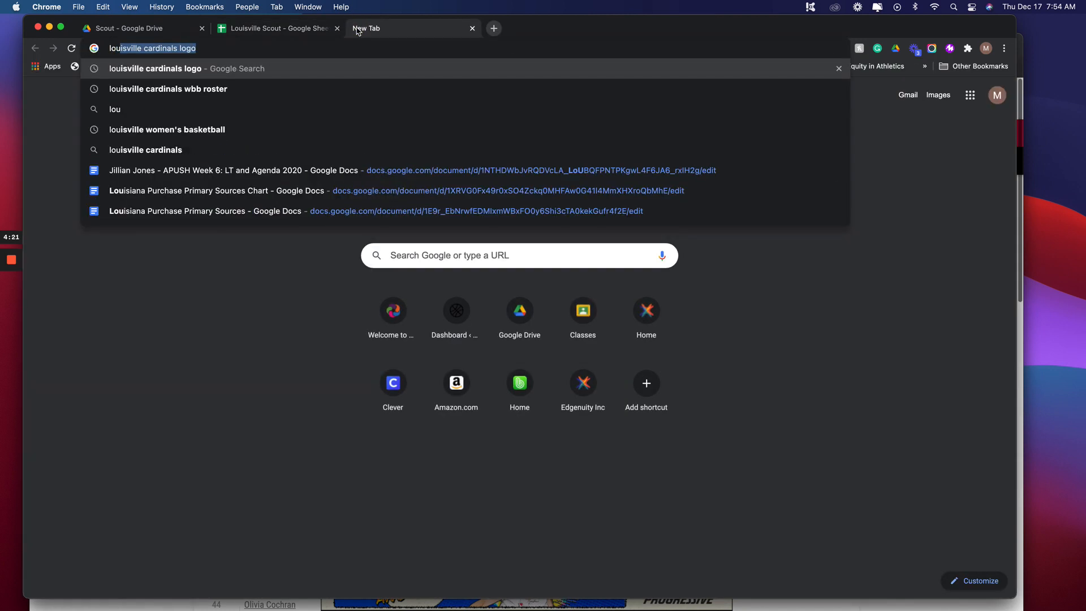
{"action": "key", "text": "Right"}
{"action": "key", "text": "BackSpace"}
{"action": "key", "text": "BackSpace"}
{"action": "key", "text": "BackSpace"}
{"action": "key", "text": "BackSpace"}
{"action": "type", "text": "wb"}
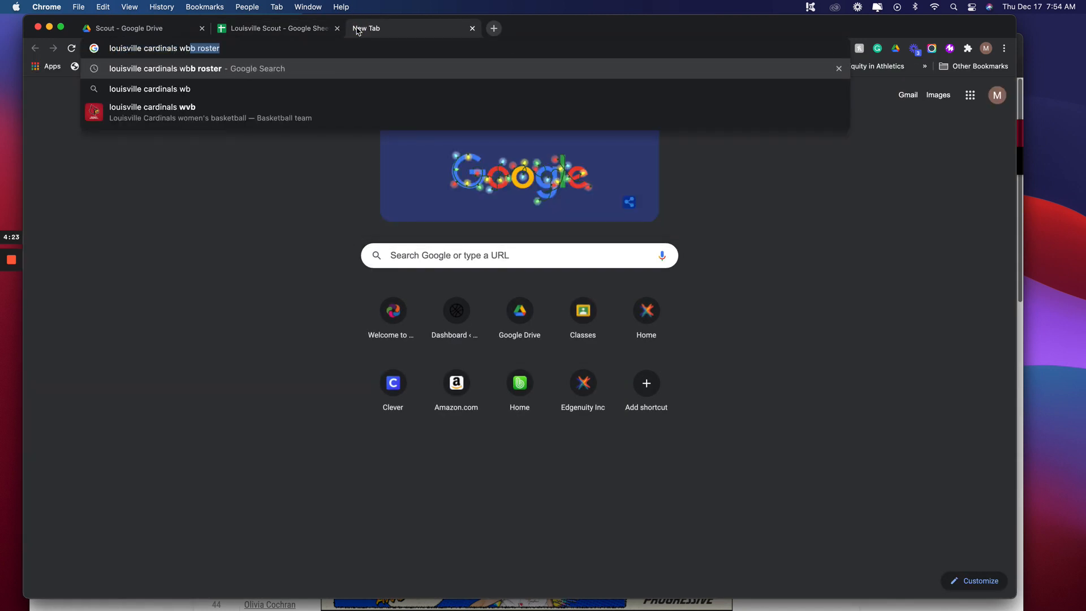
{"action": "key", "text": "Return"}
- Open the 2020-21 women's basketball roster page and switch it to the List view
{"action": "left_click", "coordinate": [242, 322]}
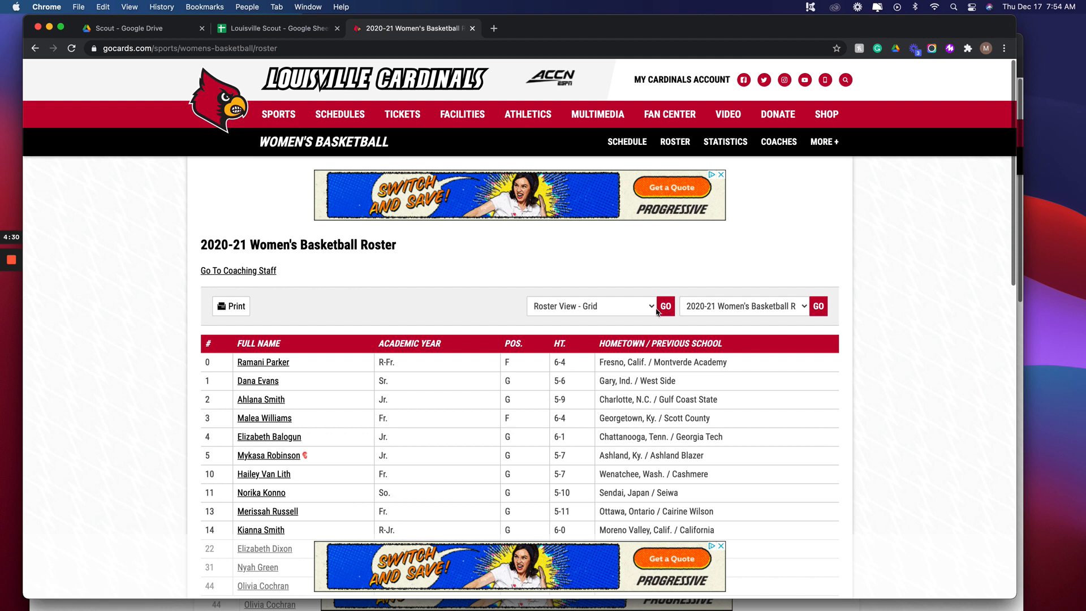
{"action": "left_click", "coordinate": [636, 307]}
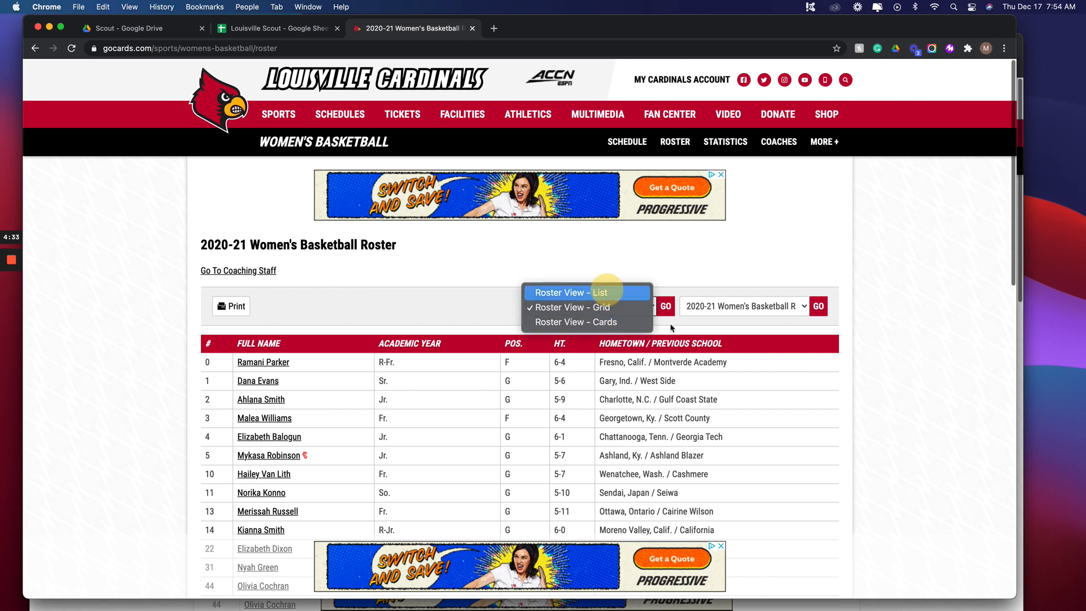
{"action": "left_click", "coordinate": [610, 292]}
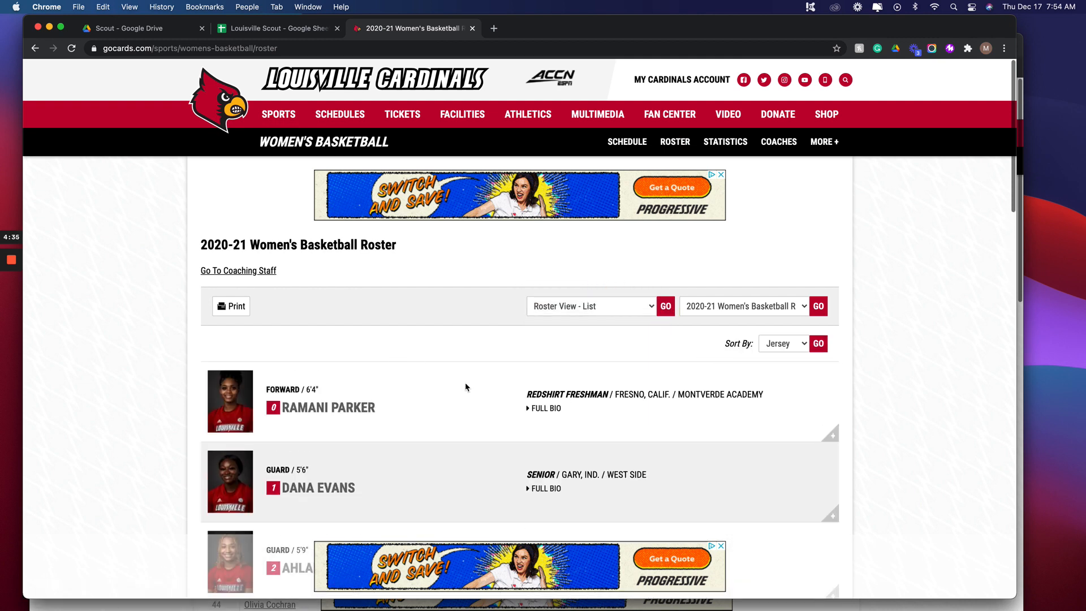
- Split the screen between the roster page in its own window and the Louisville Scout spreadsheet
{"action": "left_click_drag", "start_coordinate": [391, 28], "coordinate": [397, 80]}
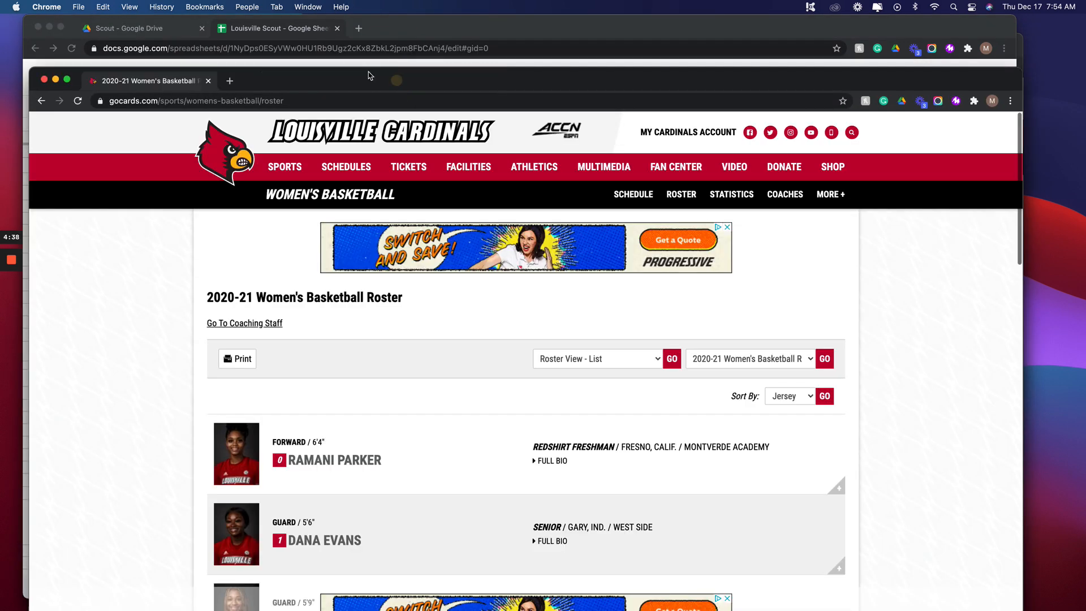
{"action": "left_click", "coordinate": [66, 80]}
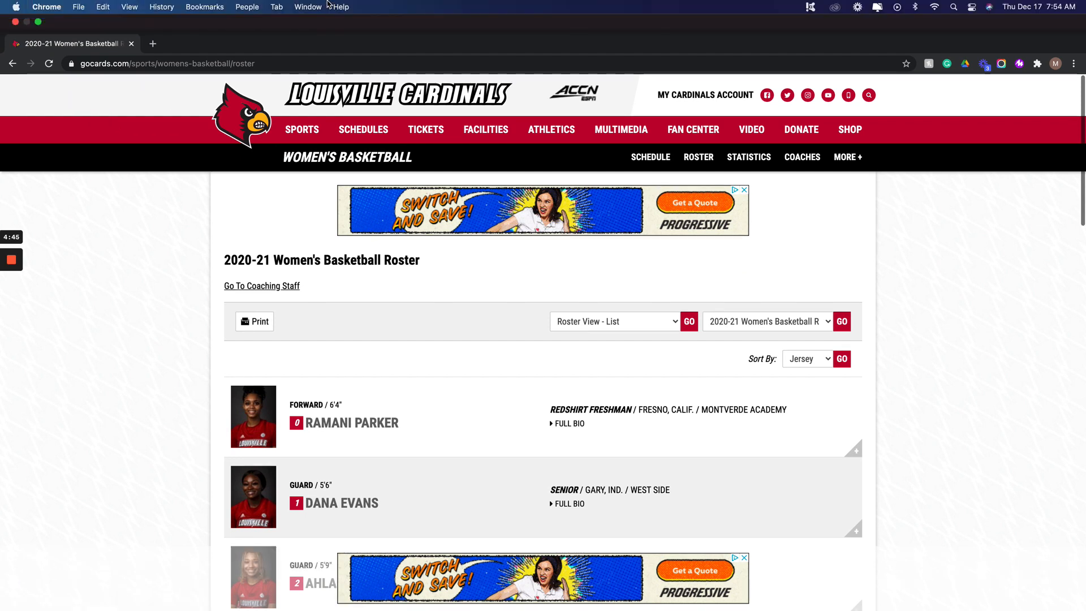
{"action": "left_click", "coordinate": [39, 22]}
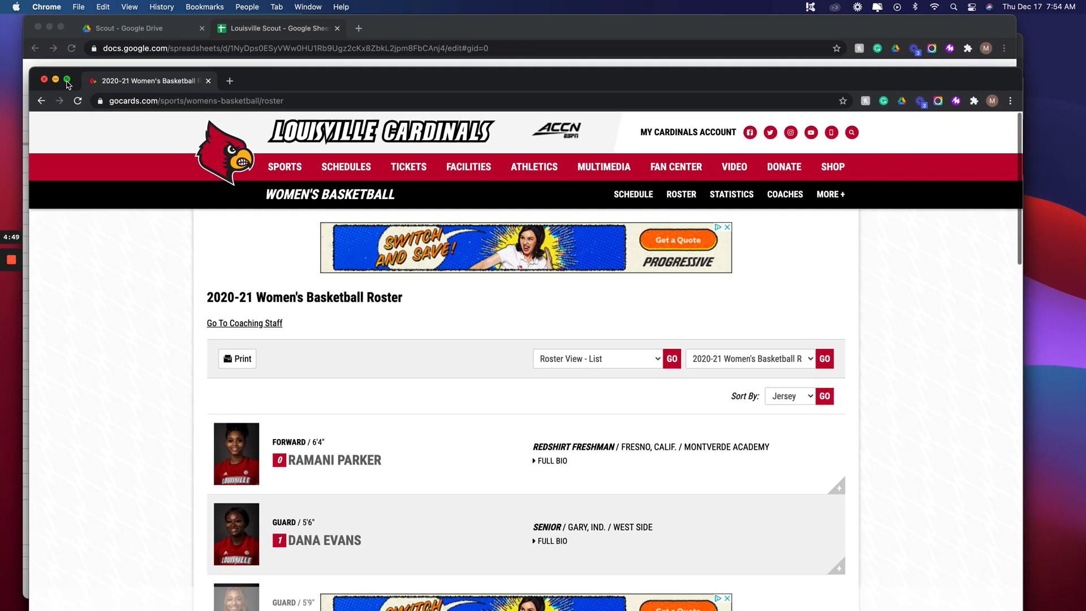
{"action": "left_click_drag", "start_coordinate": [66, 83], "coordinate": [77, 127]}
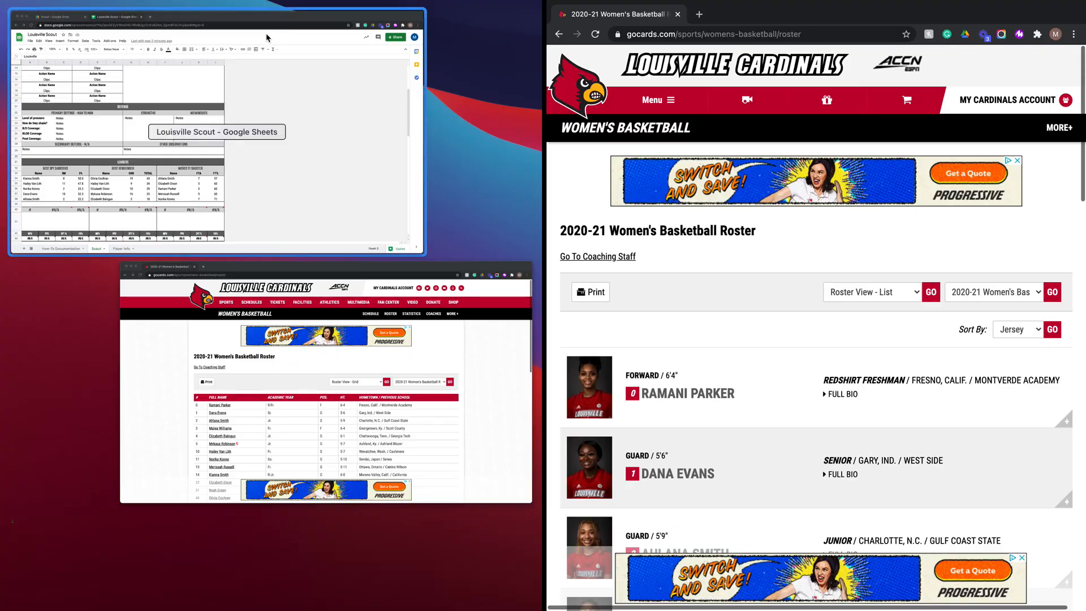
{"action": "left_click", "coordinate": [181, 39]}
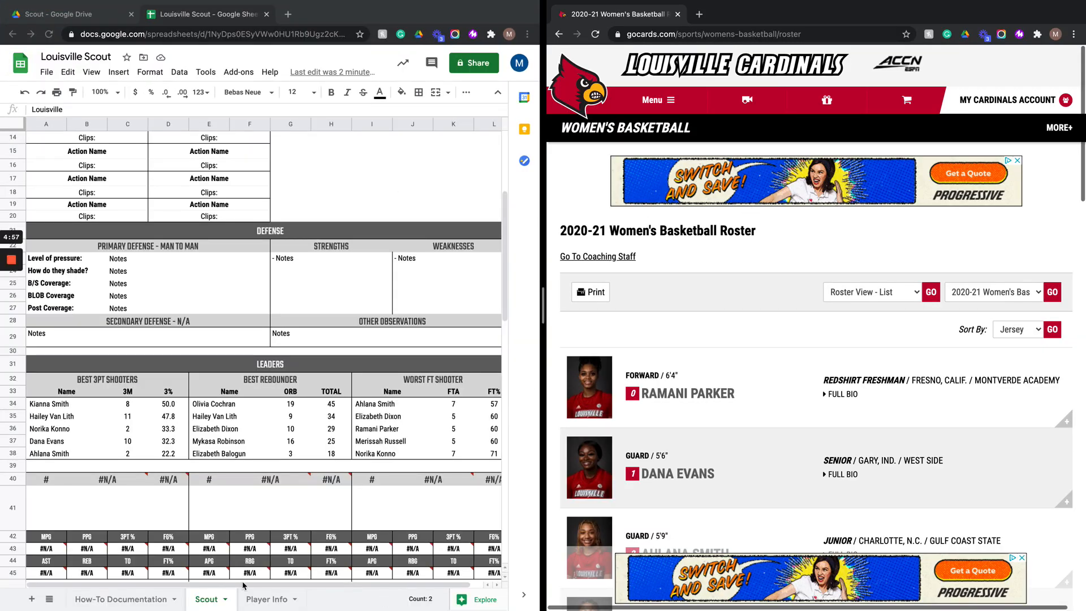
- Open the Player Info sheet and paste the #0 player's roster photo address into the IMAGE LINK cell of row 2
{"action": "left_click", "coordinate": [264, 599]}
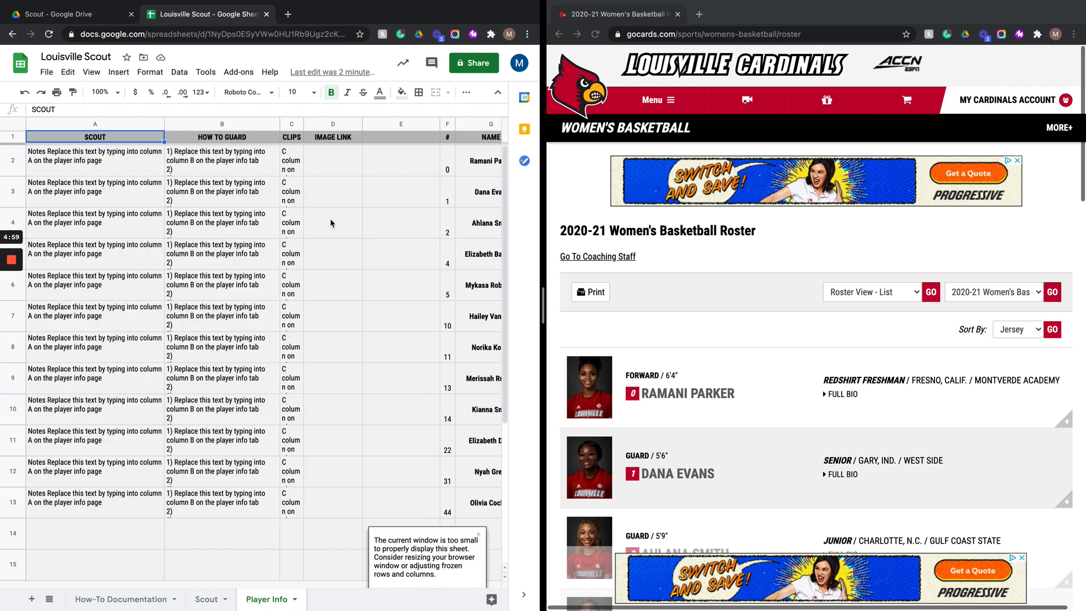
{"action": "scroll", "coordinate": [754, 345], "scroll_direction": "down", "scroll_amount": 3}
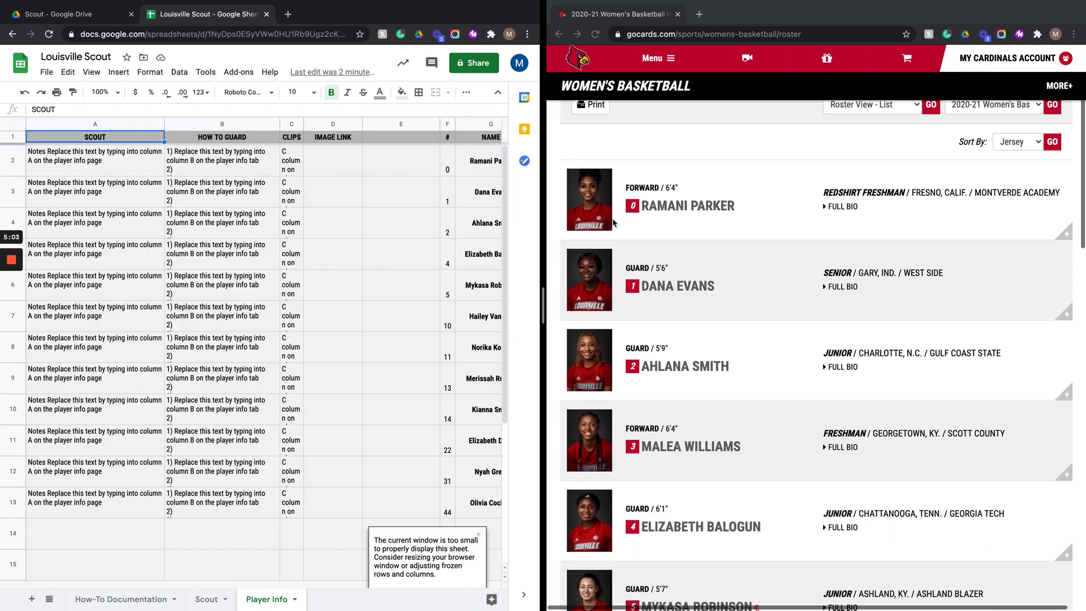
{"action": "right_click", "coordinate": [594, 197]}
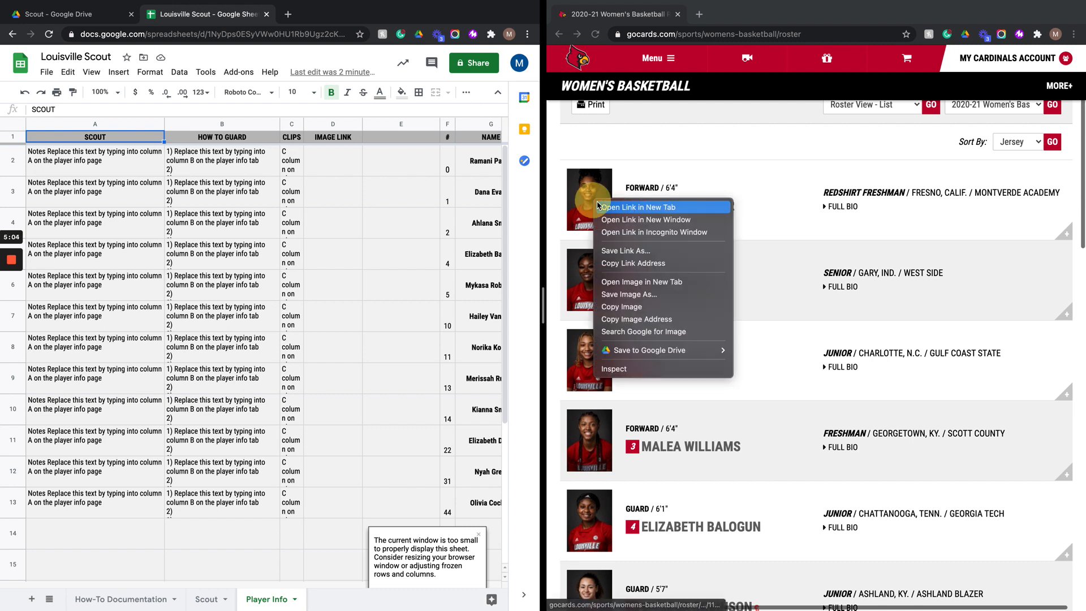
{"action": "left_click", "coordinate": [643, 319]}
{"action": "left_click", "coordinate": [336, 168]}
{"action": "key", "text": "ctrl+v"}
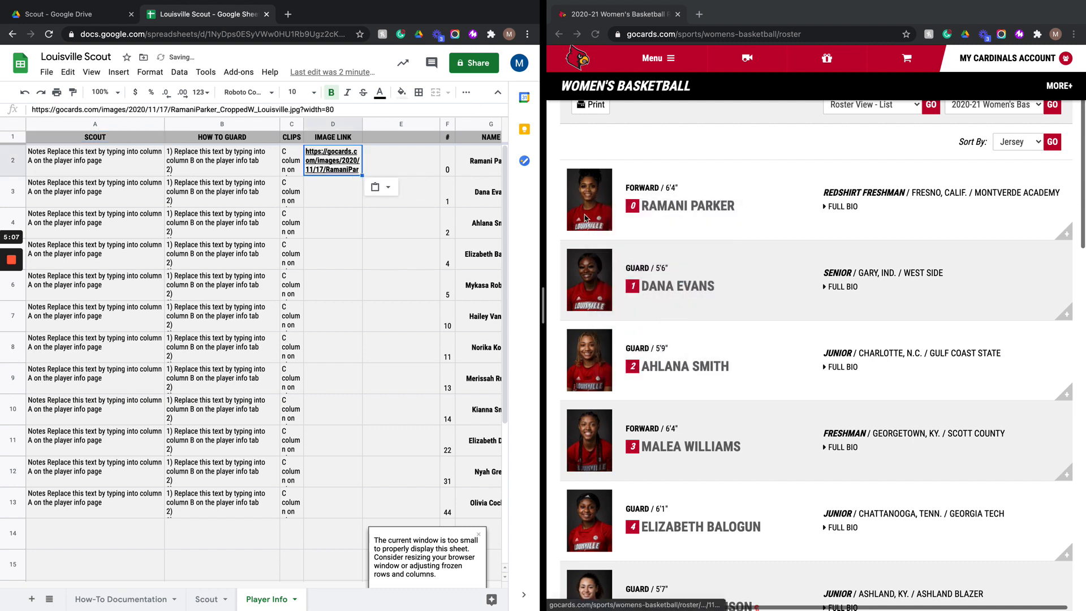
- Paste the photo addresses of the #1 and #2 players into the IMAGE LINK cells of rows 3 and 4
{"action": "right_click", "coordinate": [574, 269]}
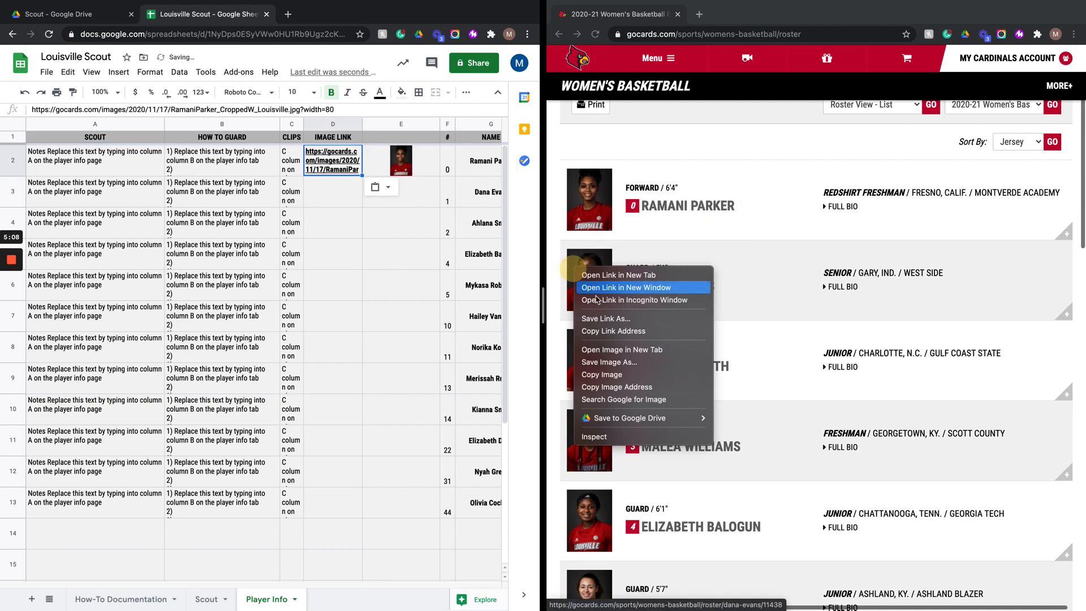
{"action": "left_click", "coordinate": [617, 387]}
{"action": "left_click", "coordinate": [346, 194]}
{"action": "key", "text": "ctrl+v"}
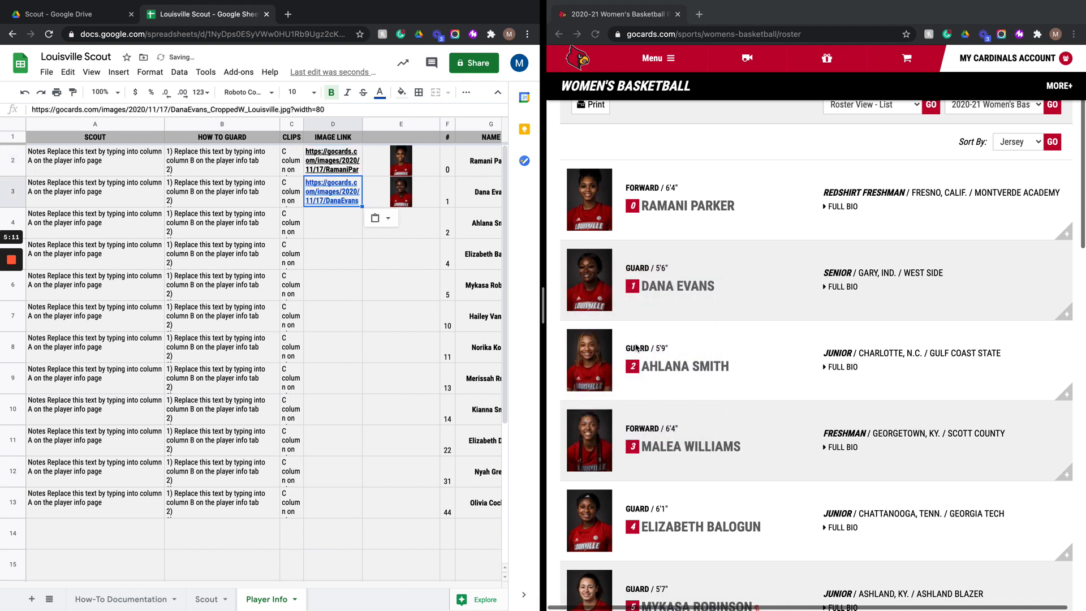
{"action": "right_click", "coordinate": [601, 366]}
{"action": "left_click", "coordinate": [642, 480]}
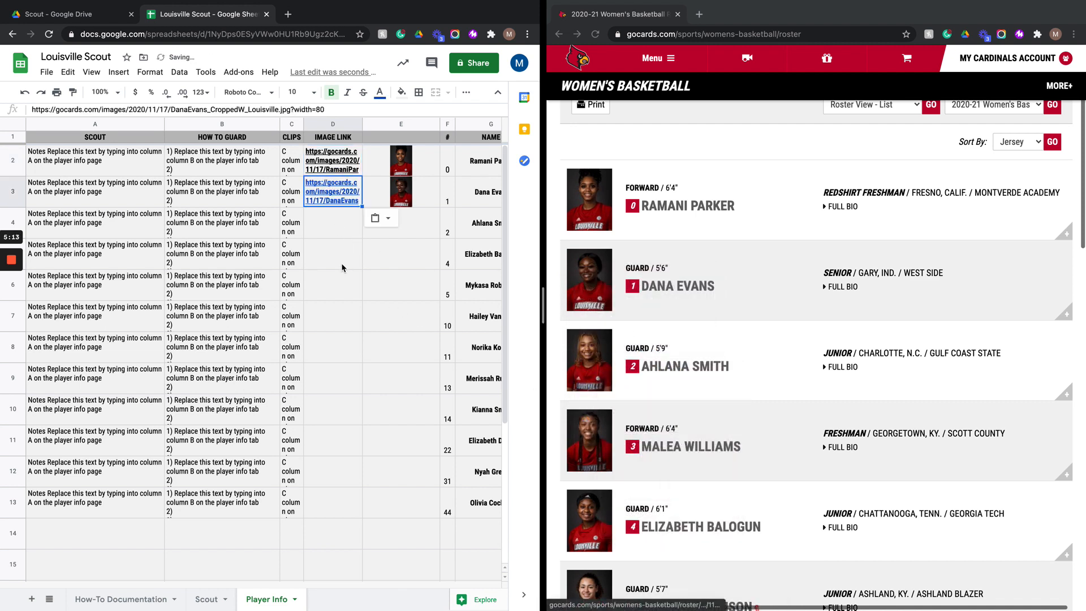
{"action": "left_click", "coordinate": [336, 234]}
{"action": "key", "text": "ctrl+v"}
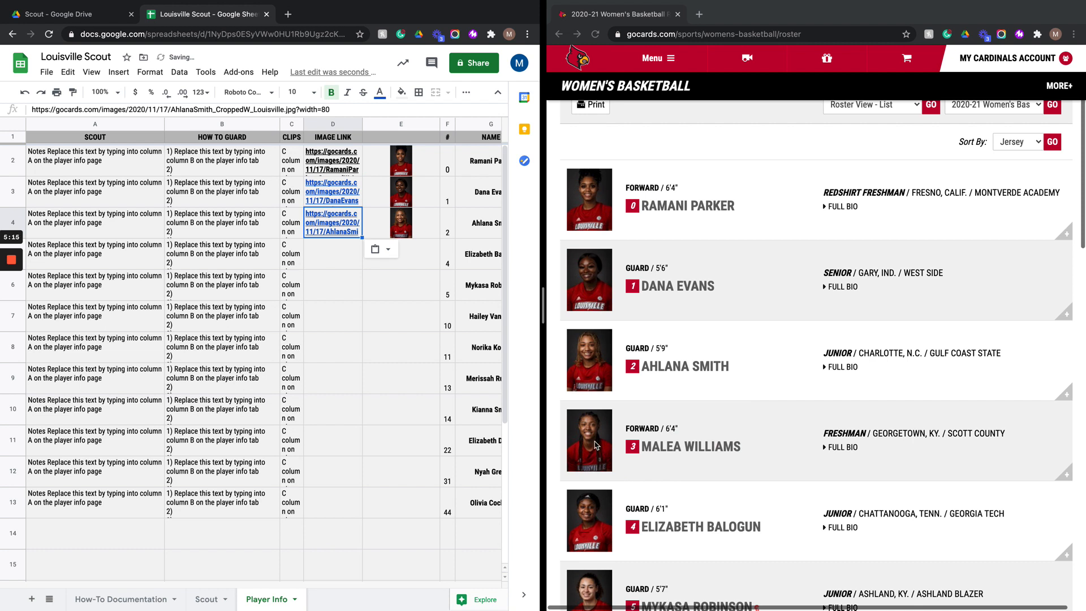
- Paste the #4 player's roster photo address into the IMAGE LINK cell of row 5
{"action": "right_click", "coordinate": [595, 445]}
{"action": "left_click", "coordinate": [715, 414]}
{"action": "scroll", "coordinate": [715, 413], "scroll_direction": "down", "scroll_amount": 3}
{"action": "scroll", "coordinate": [715, 414], "scroll_direction": "down", "scroll_amount": 2}
{"action": "right_click", "coordinate": [602, 338]}
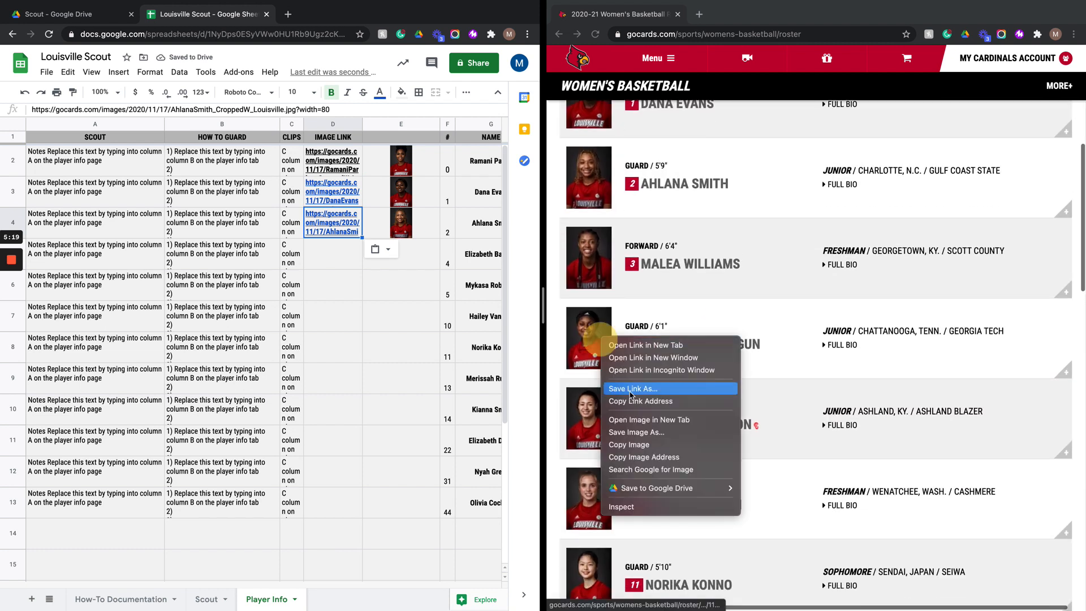
{"action": "left_click", "coordinate": [642, 457]}
{"action": "left_click", "coordinate": [322, 255]}
{"action": "key", "text": "ctrl+v"}
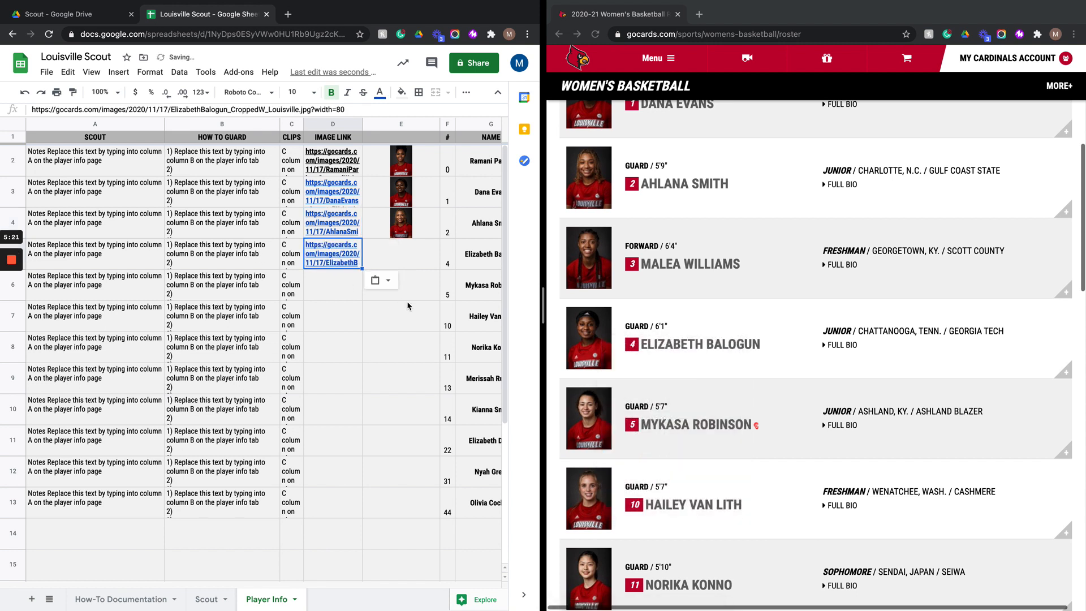
- Paste the photo addresses of the #5 and #10 players into the IMAGE LINK cells of rows 6 and 7
{"action": "right_click", "coordinate": [593, 421]}
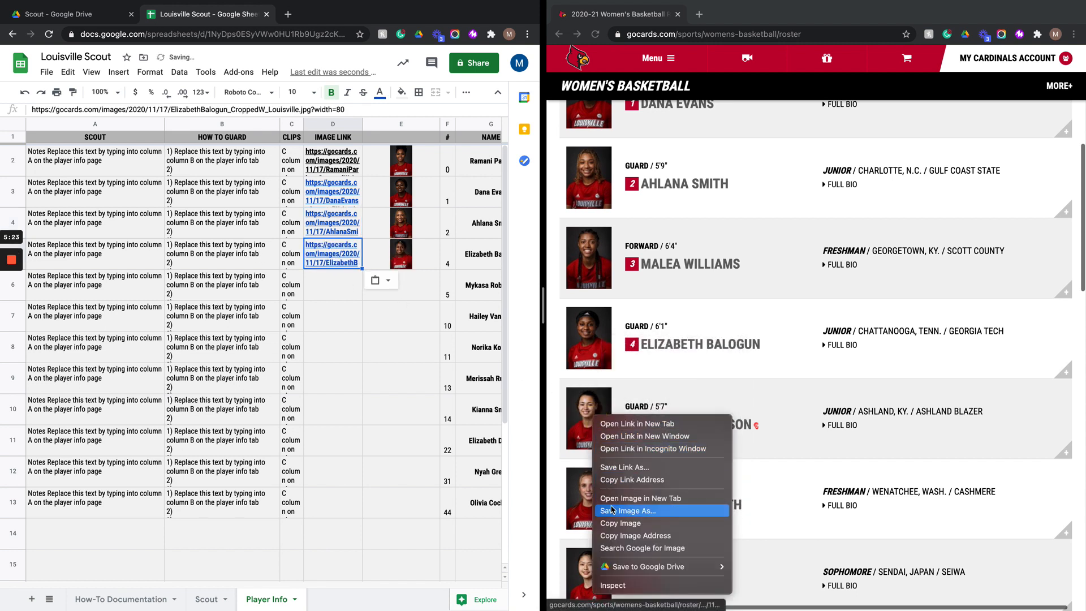
{"action": "left_click", "coordinate": [617, 536]}
{"action": "left_click", "coordinate": [327, 285]}
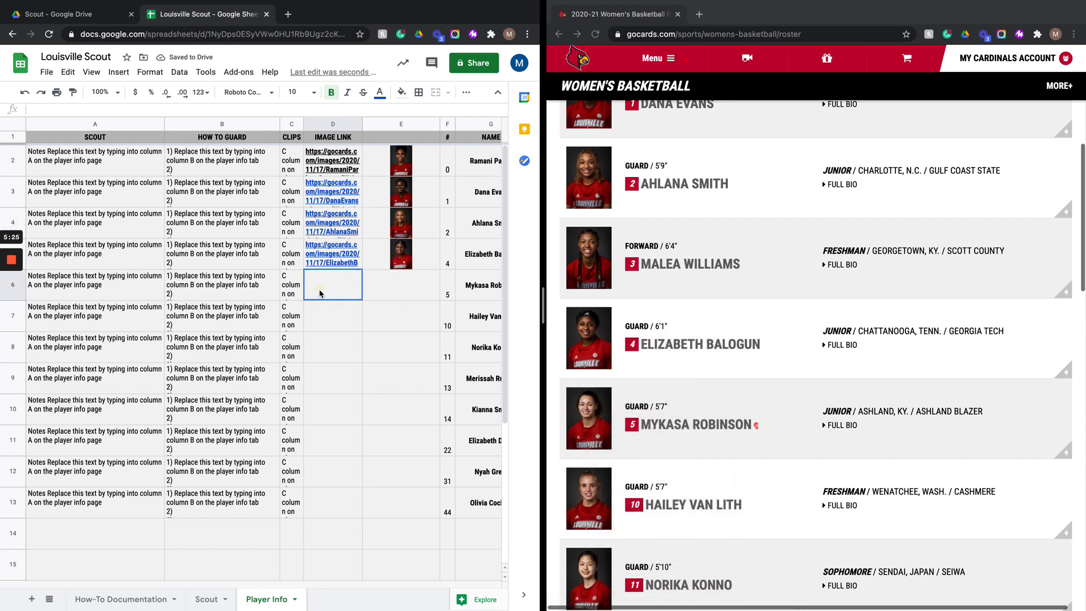
{"action": "key", "text": "ctrl+v"}
{"action": "scroll", "coordinate": [621, 494], "scroll_direction": "down", "scroll_amount": 3}
{"action": "right_click", "coordinate": [604, 385]}
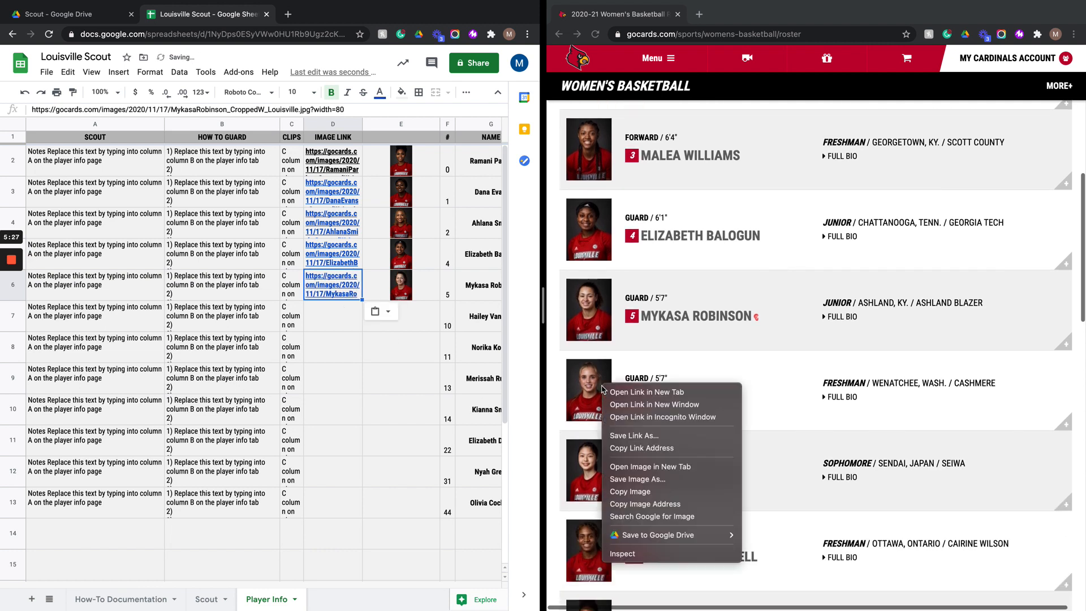
{"action": "left_click", "coordinate": [620, 504]}
{"action": "left_click", "coordinate": [332, 316]}
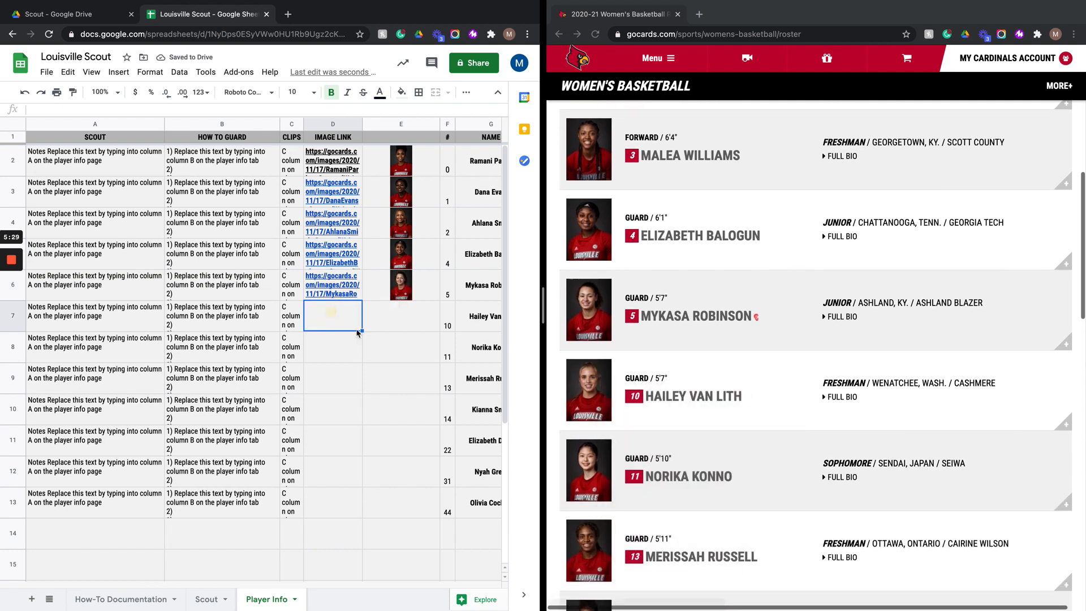
{"action": "key", "text": "ctrl+v"}
- Paste the photo addresses of the #11 and #13 players into the IMAGE LINK cells of rows 8 and 9
{"action": "right_click", "coordinate": [594, 467]}
{"action": "left_click", "coordinate": [641, 548]}
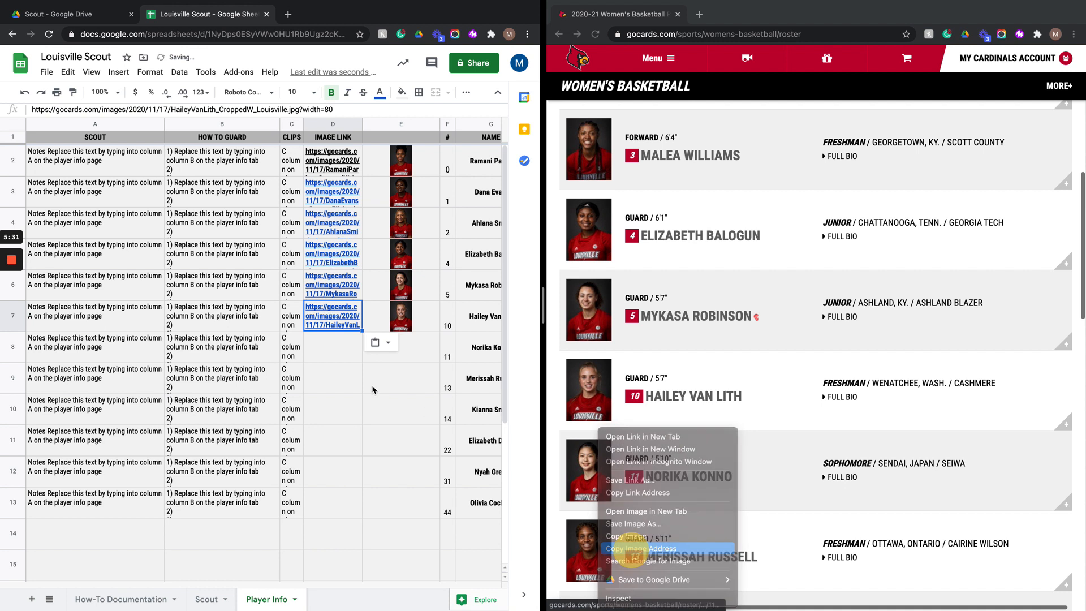
{"action": "left_click", "coordinate": [332, 347]}
{"action": "key", "text": "ctrl+v"}
{"action": "scroll", "coordinate": [605, 404], "scroll_direction": "down", "scroll_amount": 4}
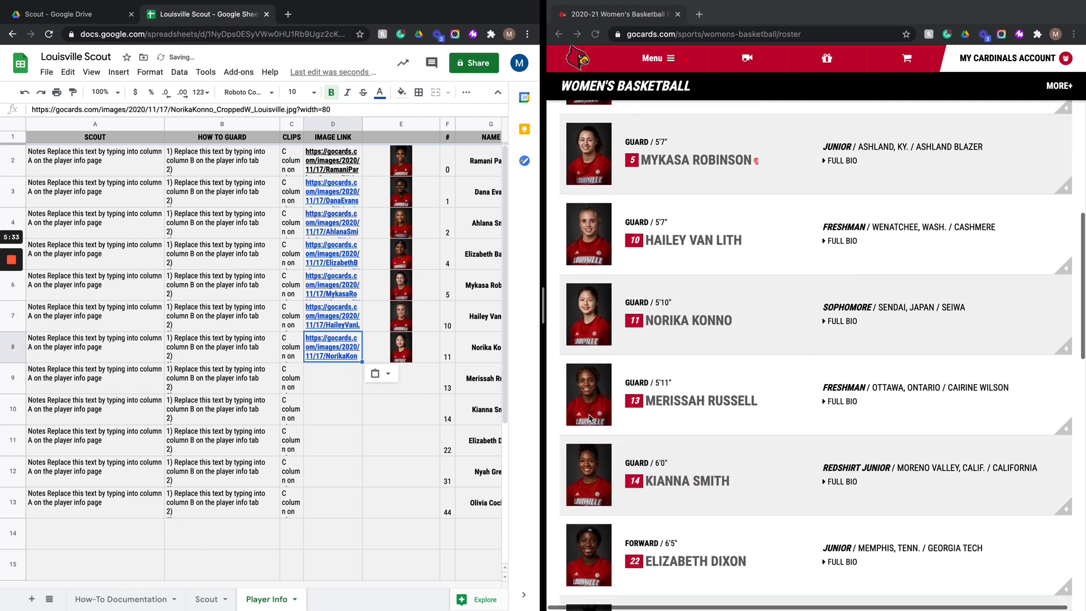
{"action": "right_click", "coordinate": [592, 414]}
{"action": "left_click", "coordinate": [619, 533]}
{"action": "left_click", "coordinate": [323, 378]}
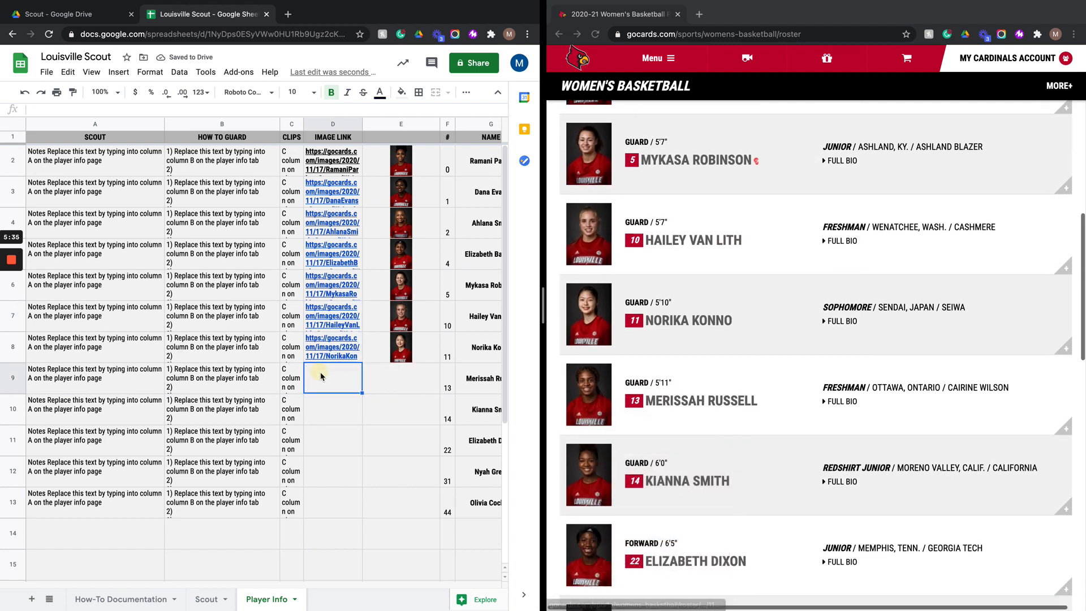
{"action": "key", "text": "ctrl+v"}
- Paste the photo addresses of the #14 and #22 players into the IMAGE LINK cells of rows 10 and 11
{"action": "scroll", "coordinate": [718, 466], "scroll_direction": "down", "scroll_amount": 2}
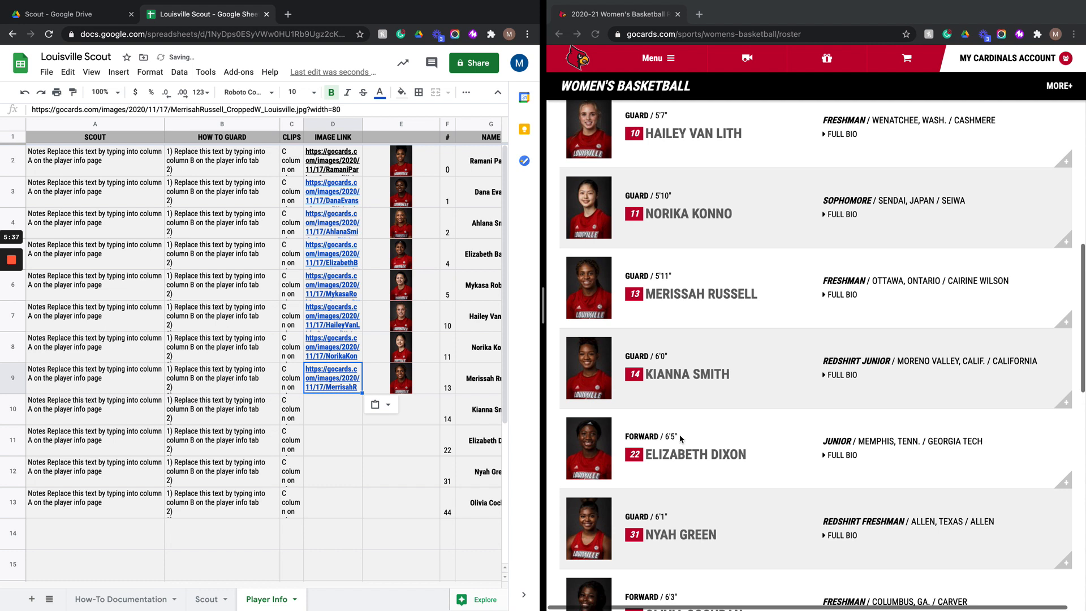
{"action": "right_click", "coordinate": [599, 364]}
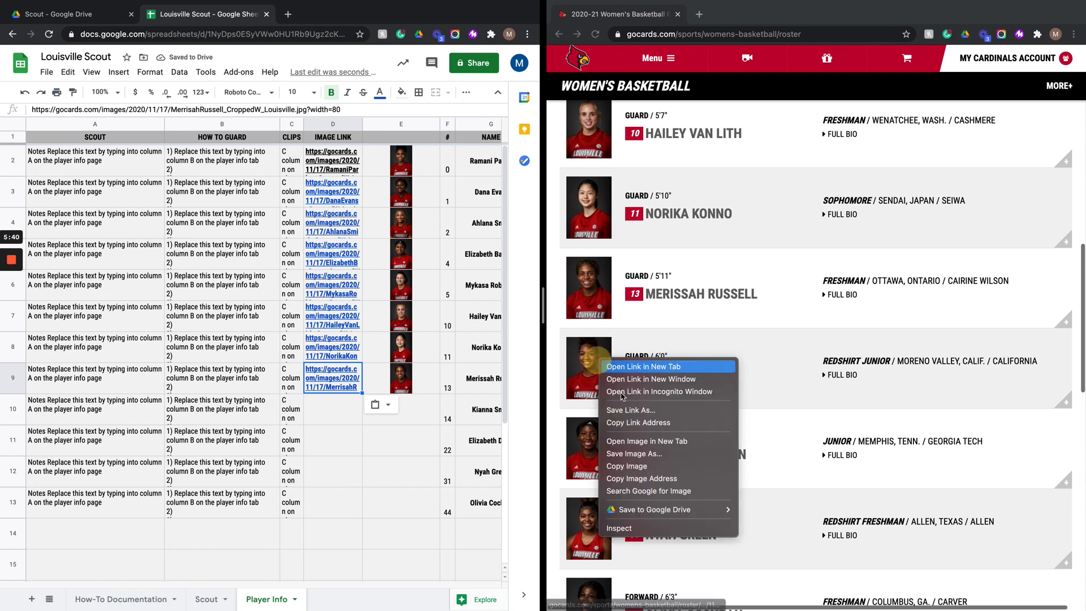
{"action": "left_click", "coordinate": [623, 483]}
{"action": "left_click", "coordinate": [318, 420]}
{"action": "key", "text": "ctrl+v"}
{"action": "scroll", "coordinate": [594, 379], "scroll_direction": "down", "scroll_amount": 3}
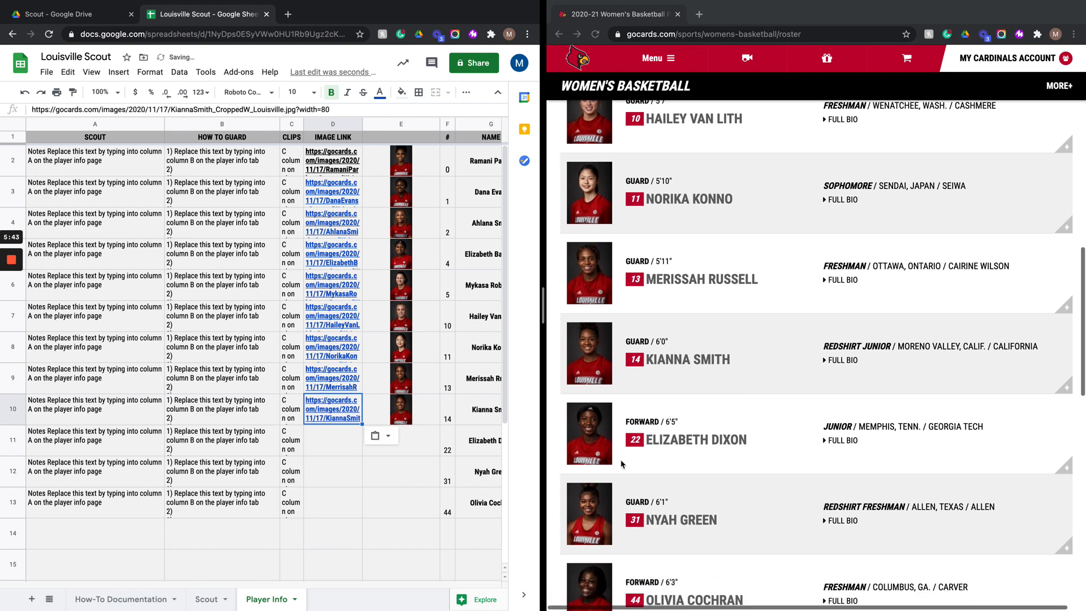
{"action": "right_click", "coordinate": [593, 378]}
{"action": "left_click", "coordinate": [623, 494]}
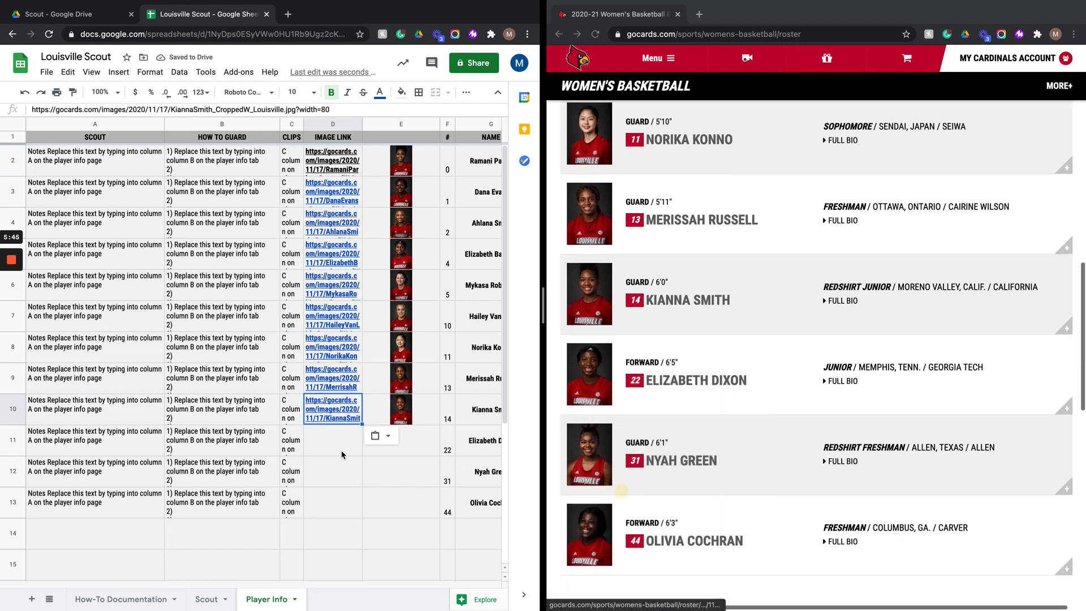
{"action": "key", "text": "Down"}
{"action": "key", "text": "ctrl+v"}
- Paste the photo addresses of the #31 and #44 players into the IMAGE LINK cells of rows 12 and 13
{"action": "right_click", "coordinate": [595, 475]}
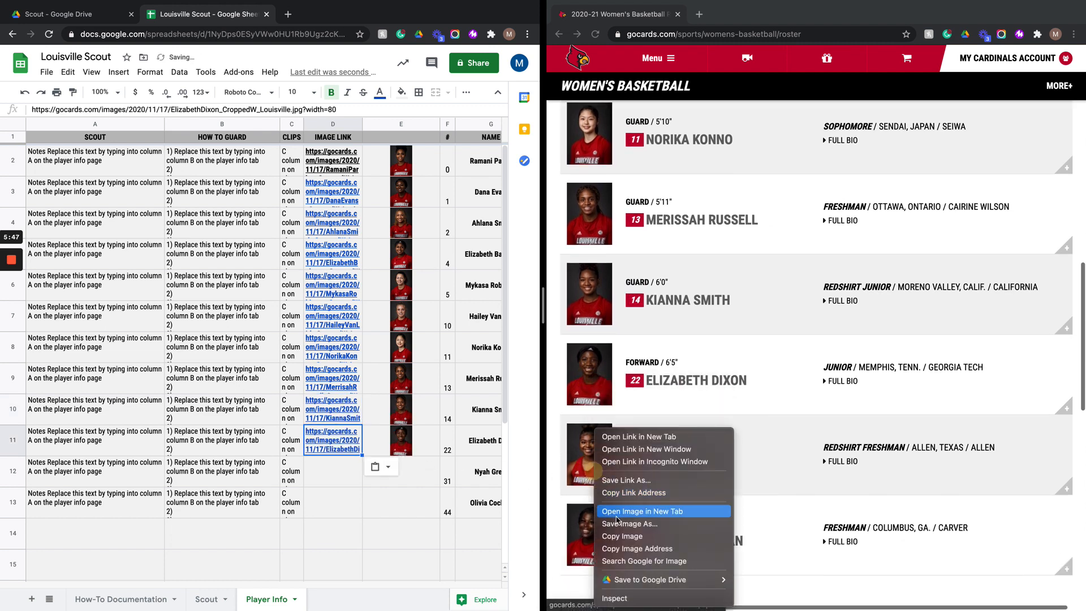
{"action": "left_click", "coordinate": [622, 548]}
{"action": "left_click", "coordinate": [327, 477]}
{"action": "key", "text": "ctrl+v"}
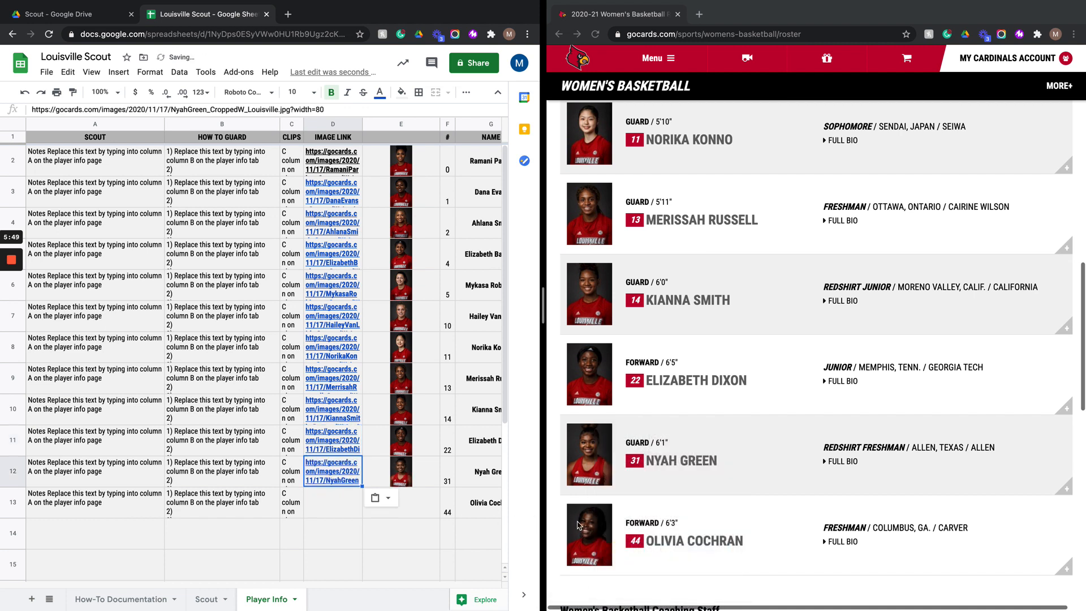
{"action": "right_click", "coordinate": [590, 527]}
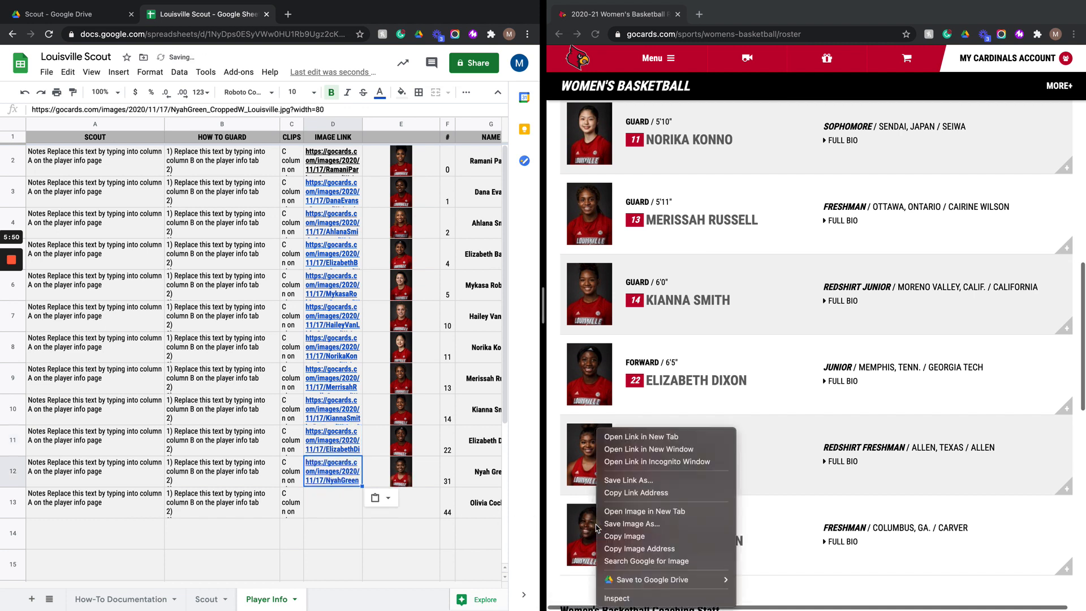
{"action": "left_click", "coordinate": [631, 548]}
{"action": "left_click", "coordinate": [328, 507]}
{"action": "key", "text": "ctrl+v"}
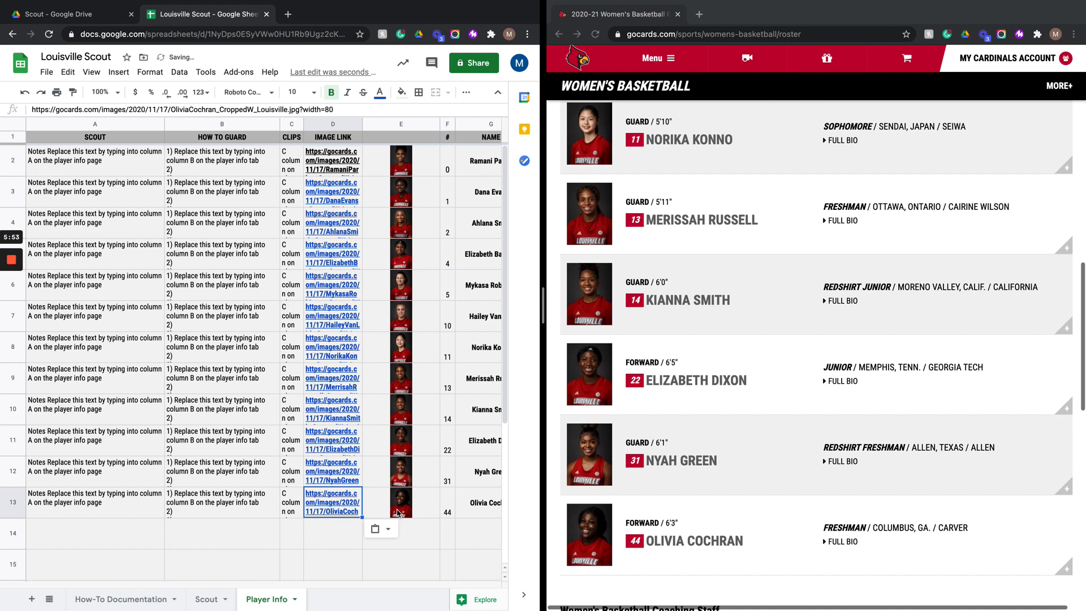
{"action": "scroll", "coordinate": [646, 97], "scroll_direction": "down", "scroll_amount": 1}
{"action": "mouse_move", "coordinate": [733, 5]}
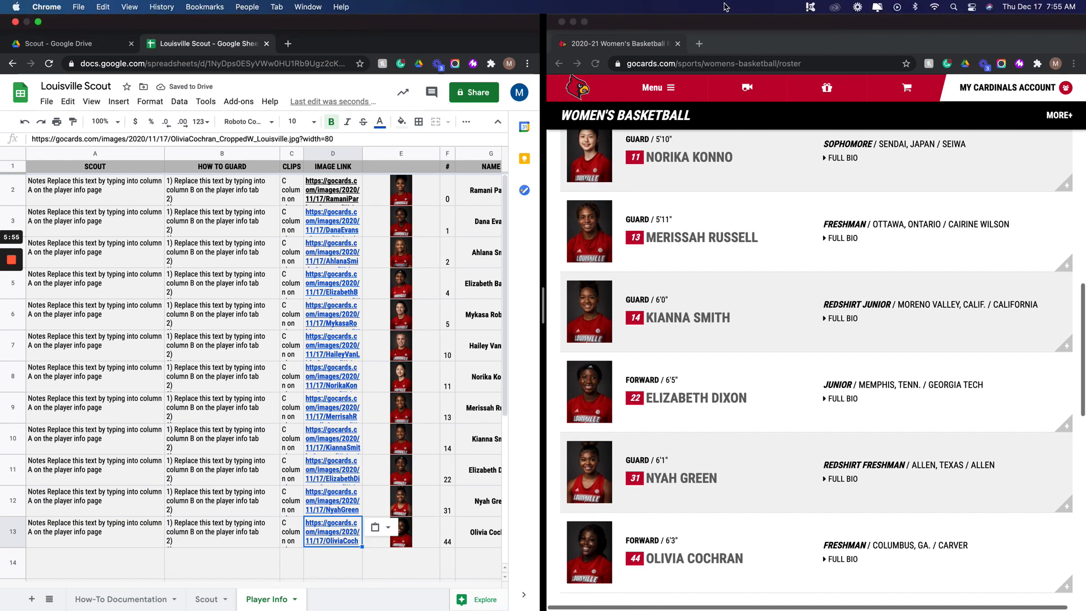
- Enlarge the spreadsheet window and vertically center the jersey number column
{"action": "left_click", "coordinate": [562, 22]}
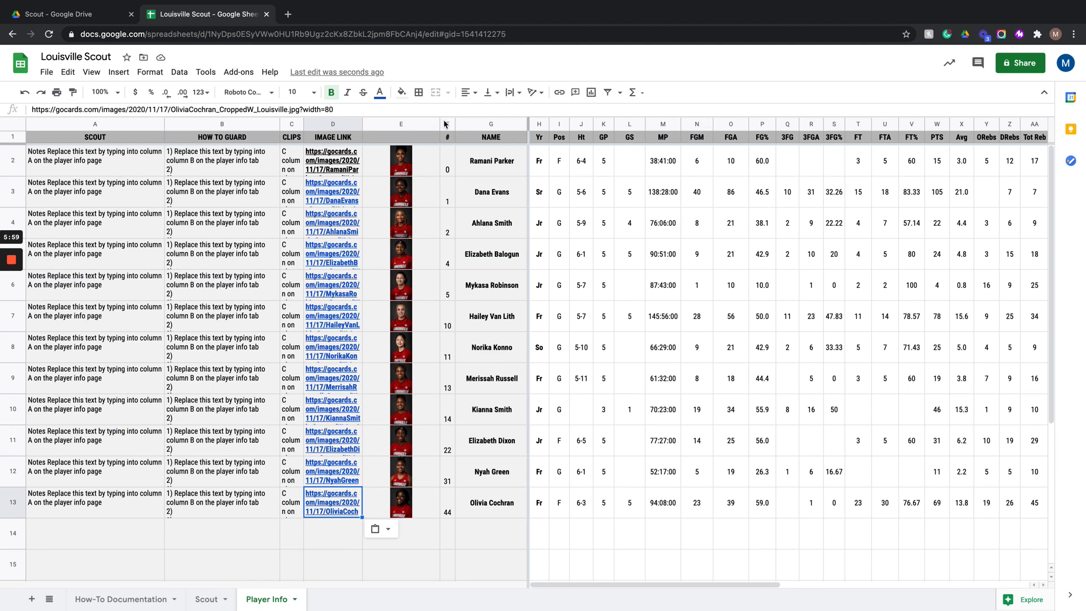
{"action": "left_click", "coordinate": [447, 124]}
{"action": "left_click", "coordinate": [488, 92]}
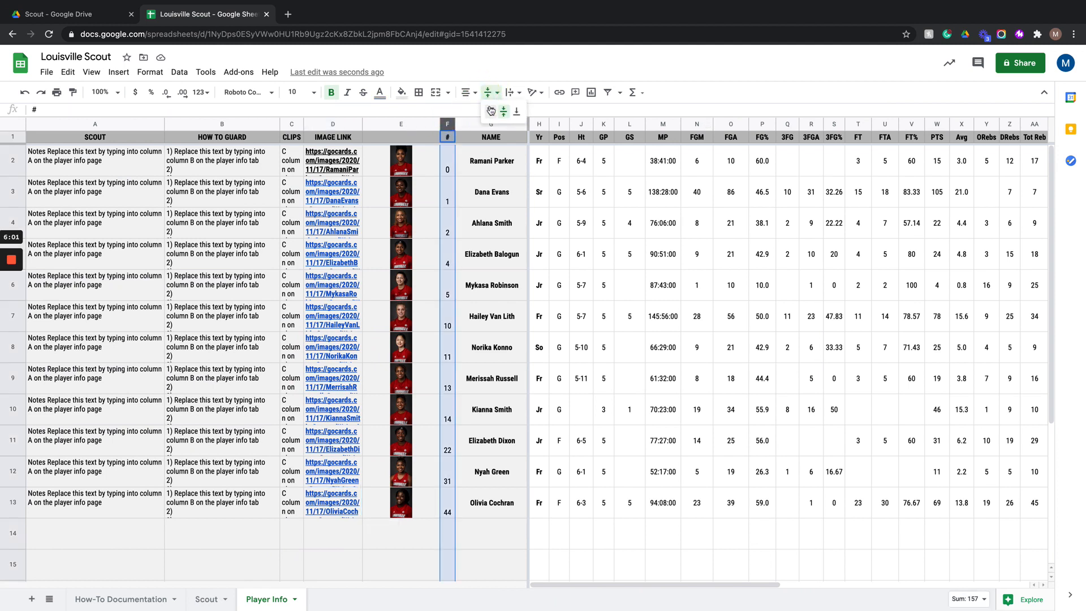
{"action": "left_click", "coordinate": [502, 111]}
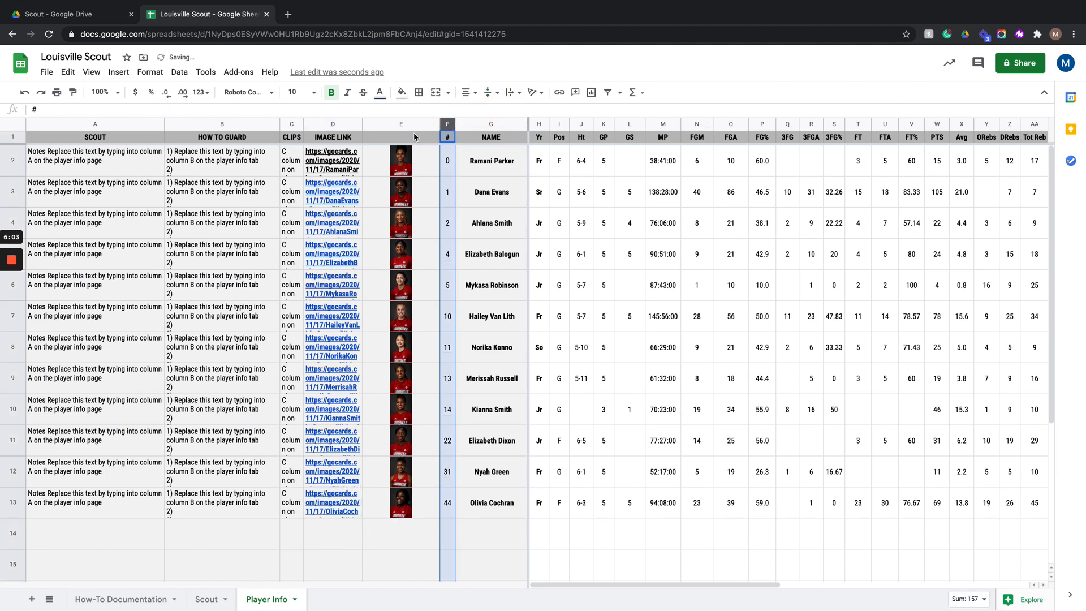
- Hide the IMAGE LINK column on the Player Info sheet
{"action": "left_click", "coordinate": [331, 124]}
{"action": "right_click", "coordinate": [325, 124]}
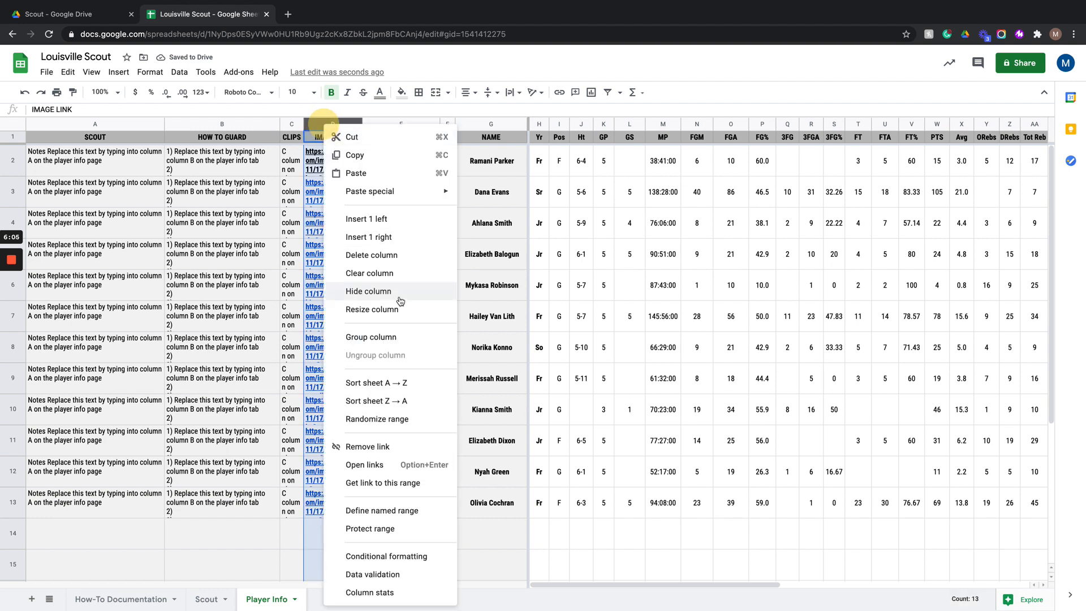
{"action": "left_click", "coordinate": [366, 290]}
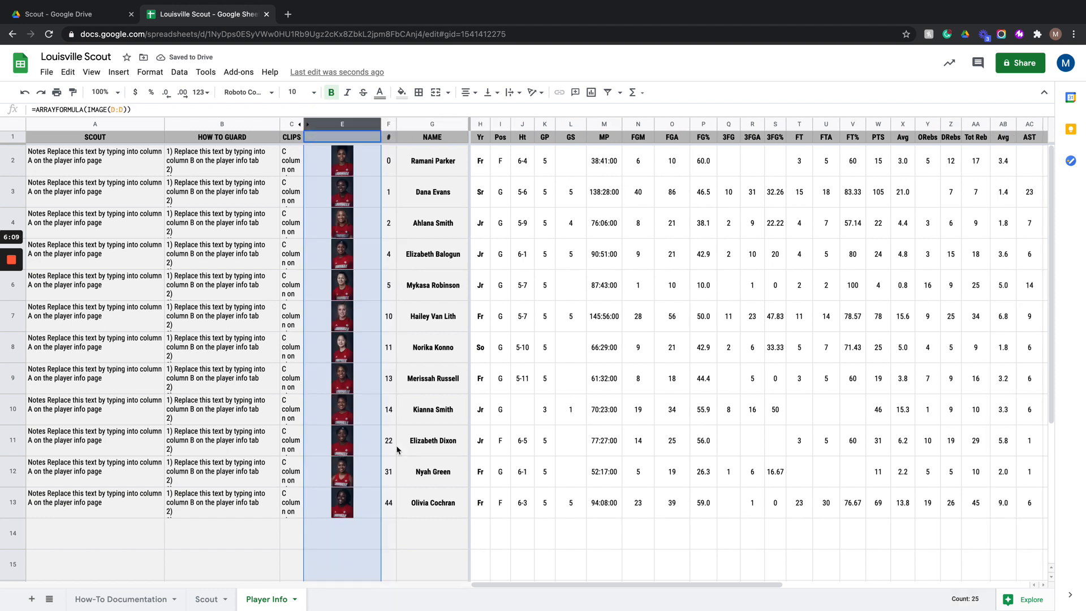
- Narrow the player photo column to fit the pictures
{"action": "left_click_drag", "start_coordinate": [382, 125], "coordinate": [351, 124]}
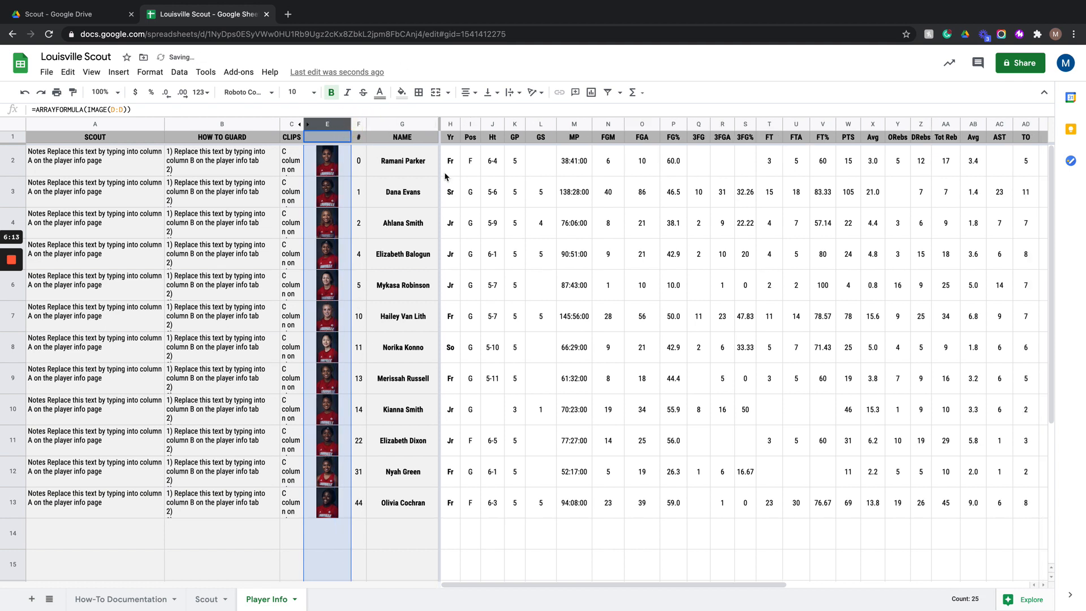
{"action": "left_click", "coordinate": [272, 501]}
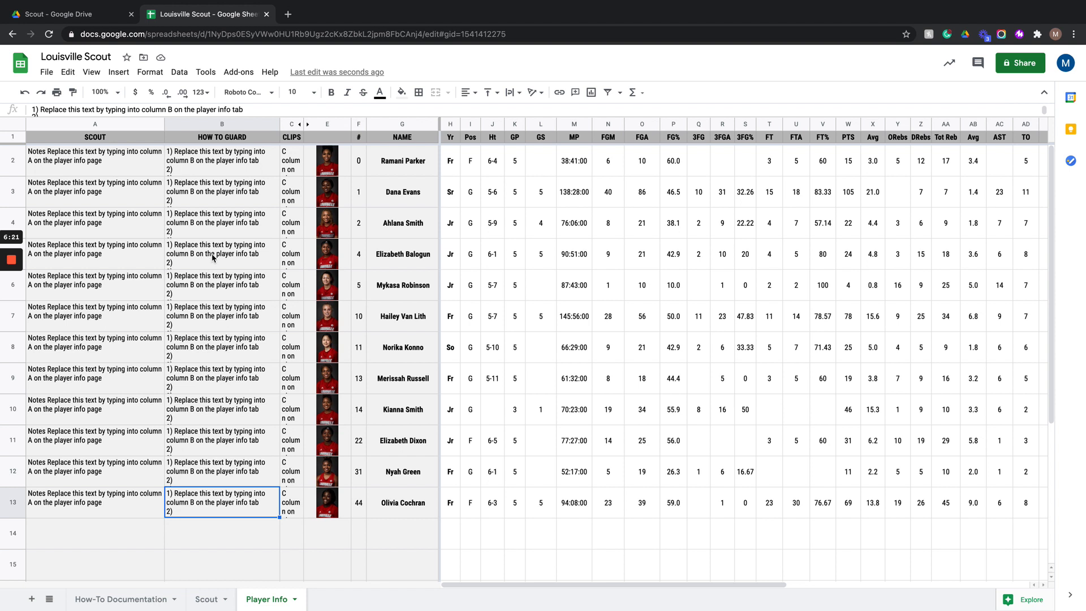
- Replace the scout note for #10 Hailey Van Lith with "Strong LH driver"
{"action": "double_click", "coordinate": [95, 320]}
{"action": "triple_click", "coordinate": [109, 304]}
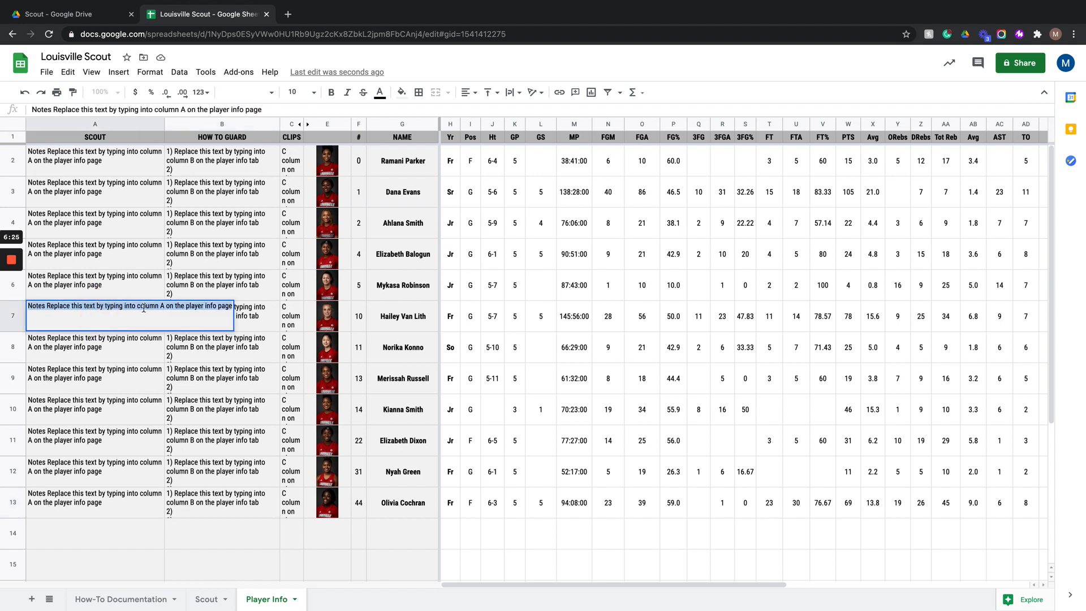
{"action": "type", "text": "Strong LH drive"}
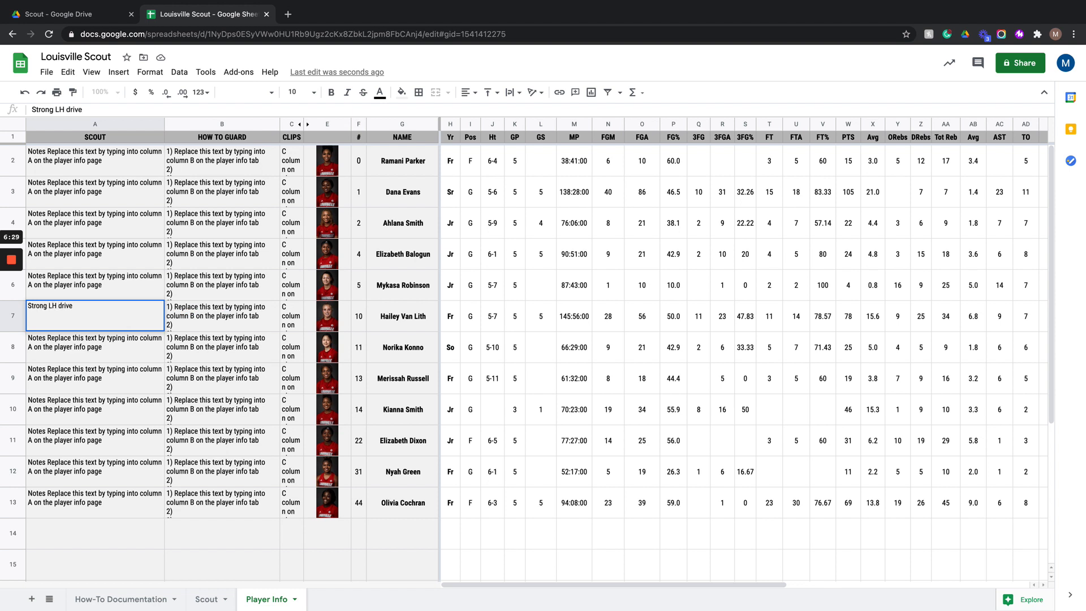
{"action": "key", "text": "Return"}
{"action": "left_click", "coordinate": [113, 306]}
{"action": "type", "text": "r"}
{"action": "key", "text": "Return"}
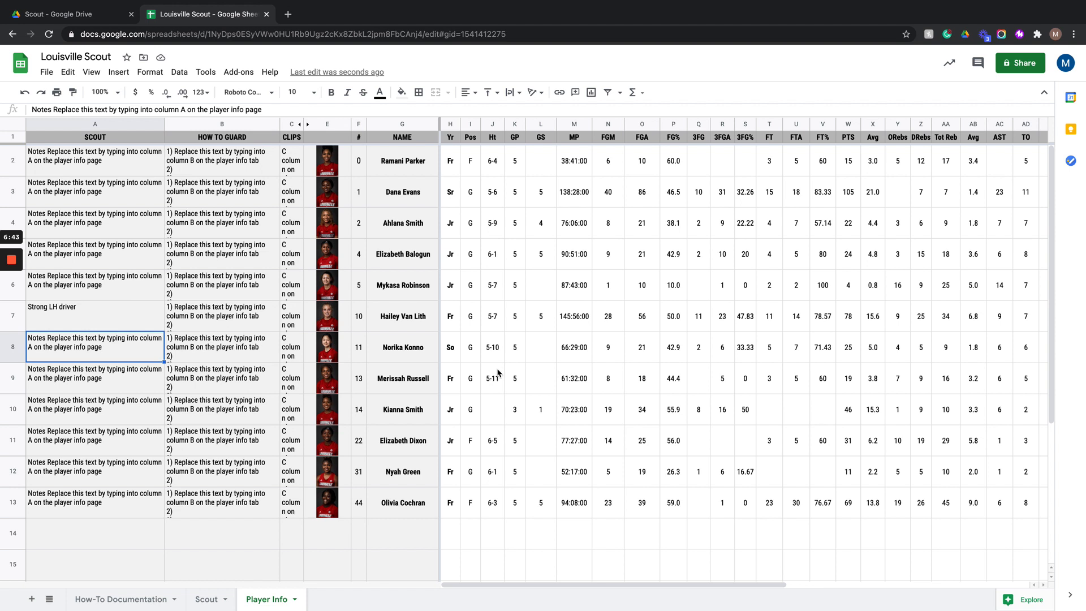
- On the Scout sheet, activate the first three player cards by entering jersey numbers 1, 4 and 10
{"action": "left_click", "coordinate": [207, 600]}
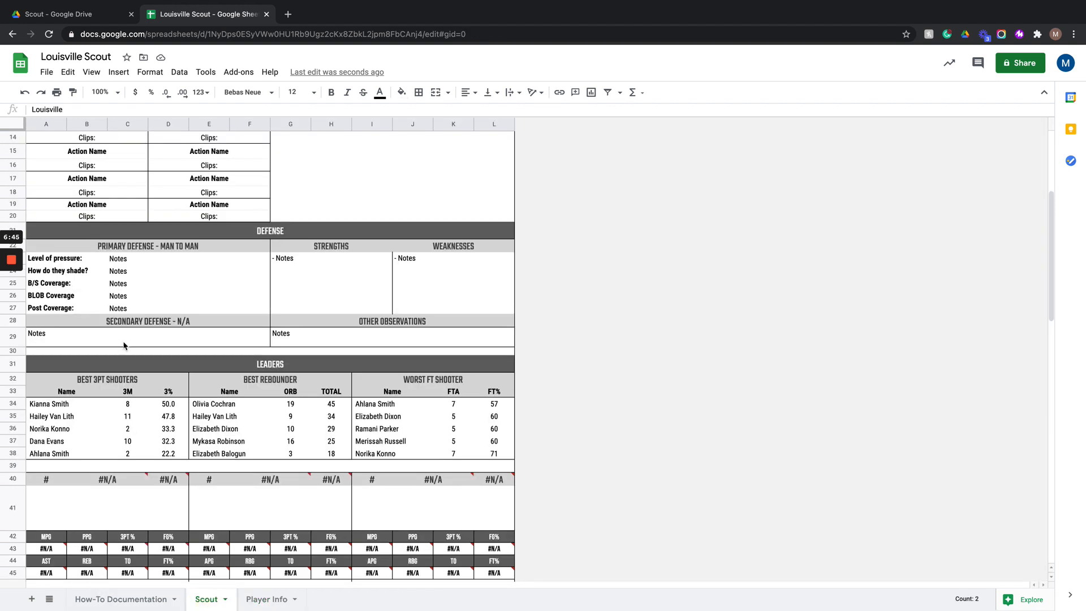
{"action": "scroll", "coordinate": [34, 379], "scroll_direction": "down", "scroll_amount": 2}
{"action": "left_click", "coordinate": [55, 418]}
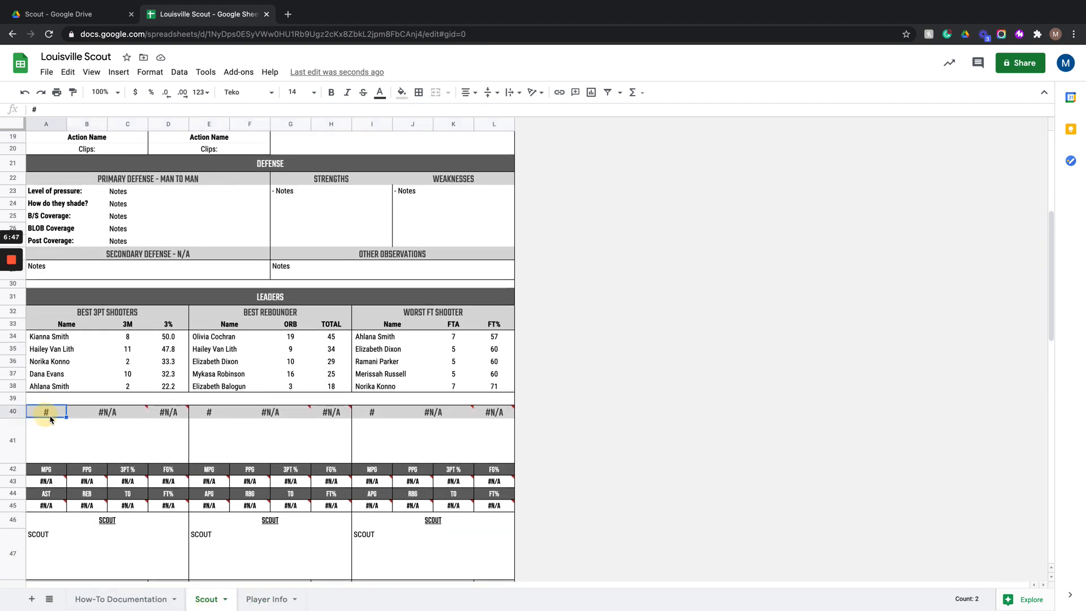
{"action": "type", "text": "1"}
{"action": "key", "text": "Return"}
{"action": "left_click", "coordinate": [211, 416]}
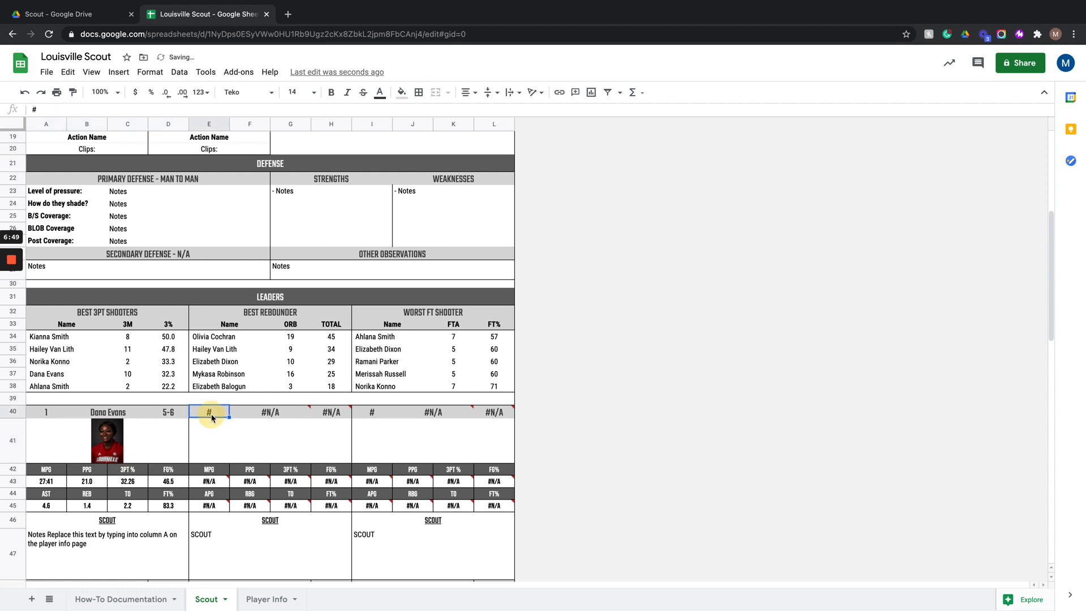
{"action": "type", "text": "4"}
{"action": "key", "text": "Return"}
{"action": "left_click", "coordinate": [383, 414]}
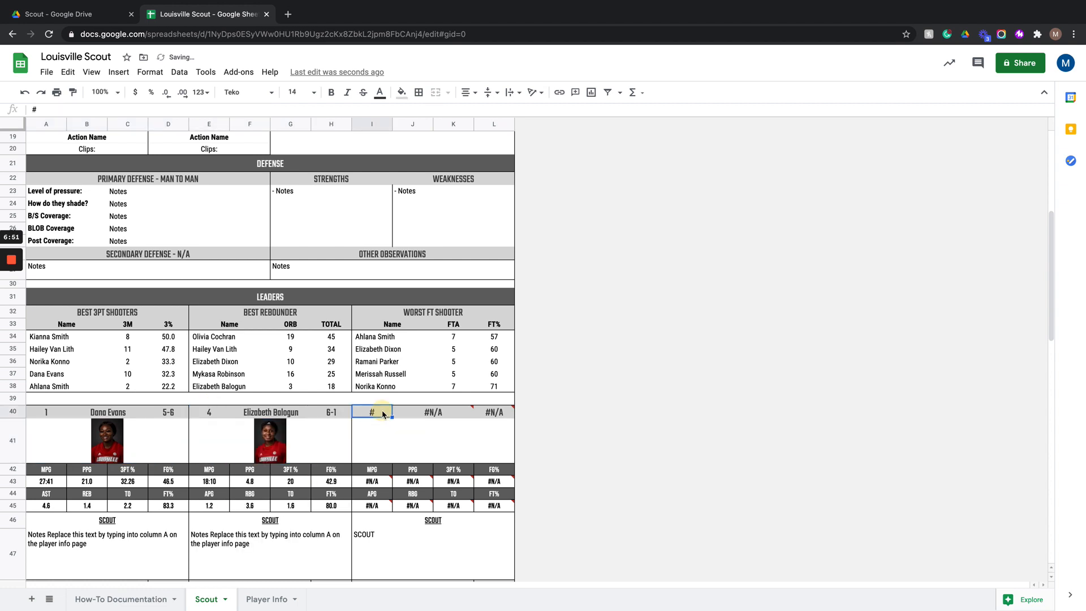
{"action": "type", "text": "10"}
{"action": "key", "text": "Return"}
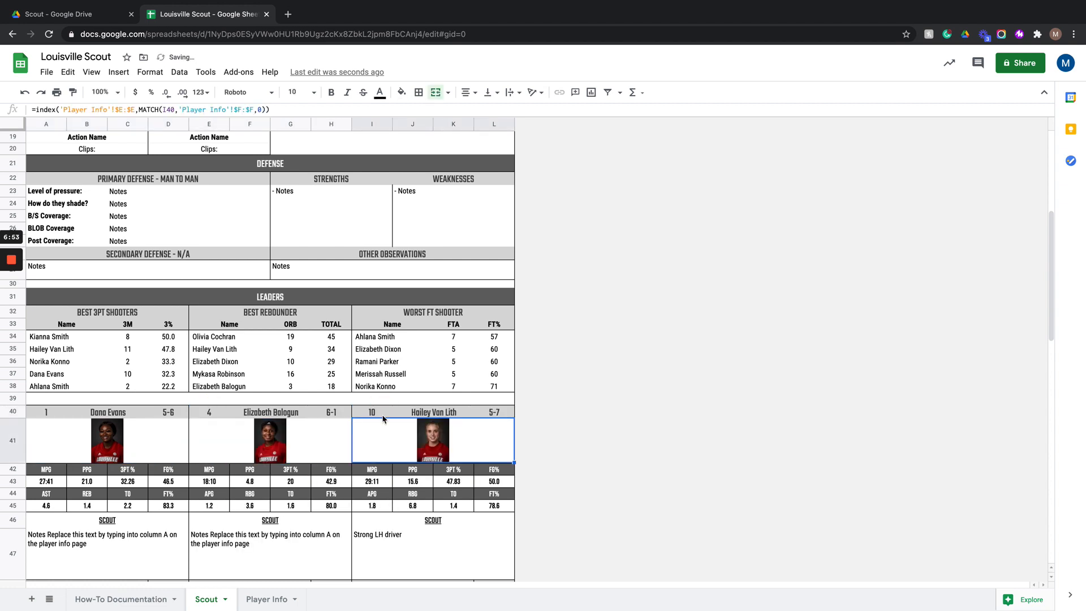
- Review the filled player cards and report sections on the Scout sheet
{"action": "left_click", "coordinate": [385, 542]}
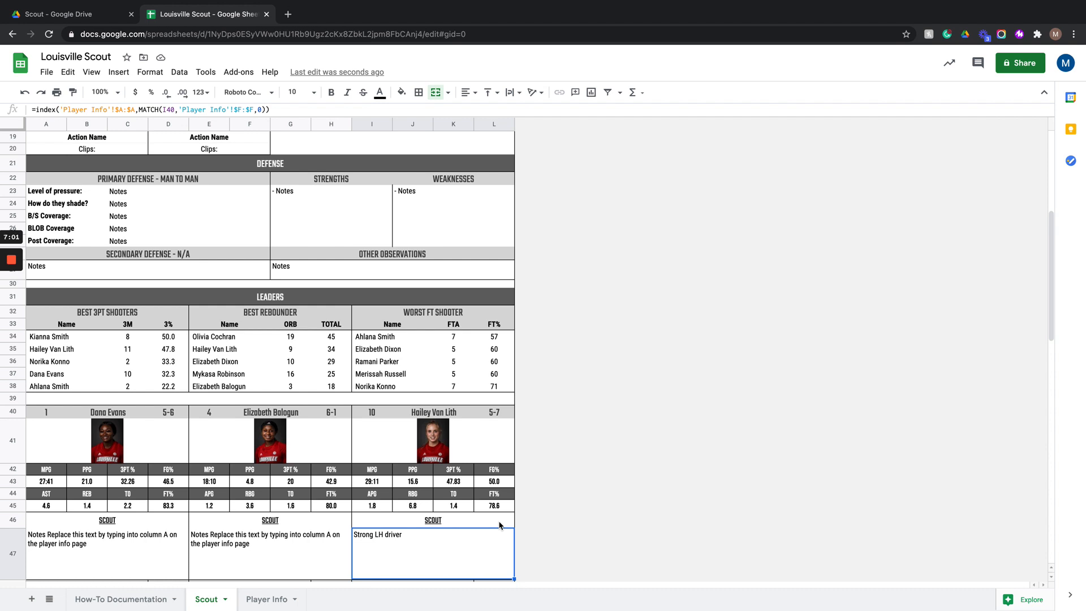
{"action": "scroll", "coordinate": [500, 526], "scroll_direction": "up", "scroll_amount": 5}
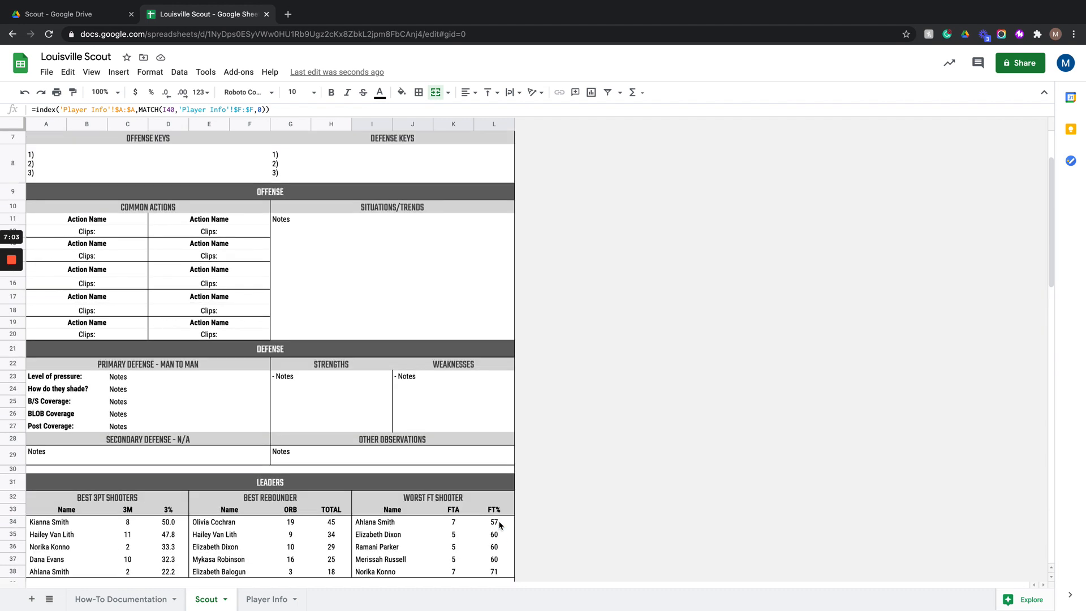
{"action": "left_click", "coordinate": [91, 214]}
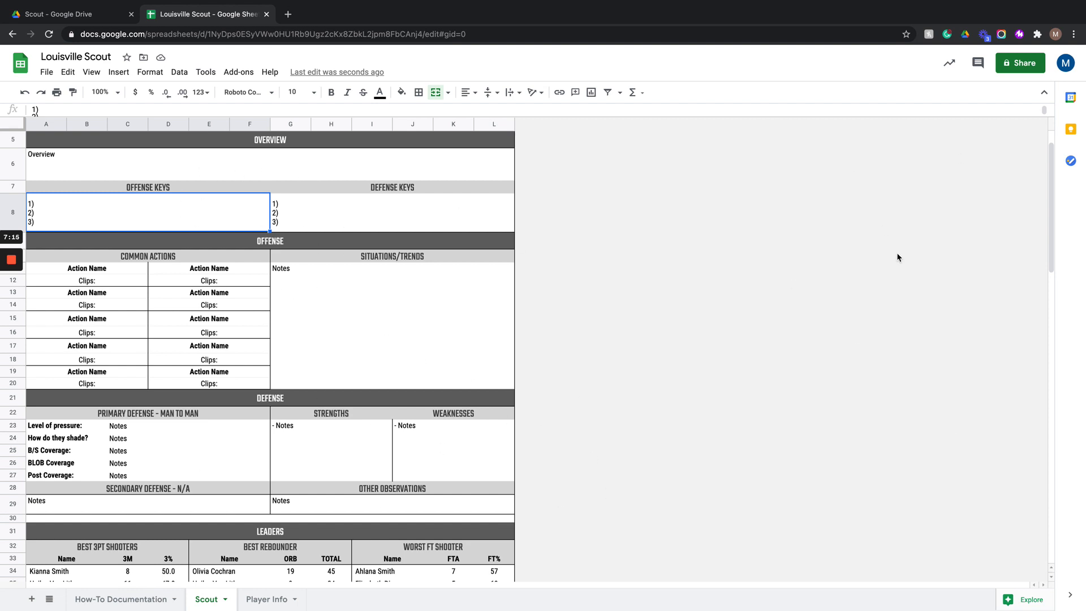
{"action": "scroll", "coordinate": [731, 330], "scroll_direction": "down", "scroll_amount": 15}
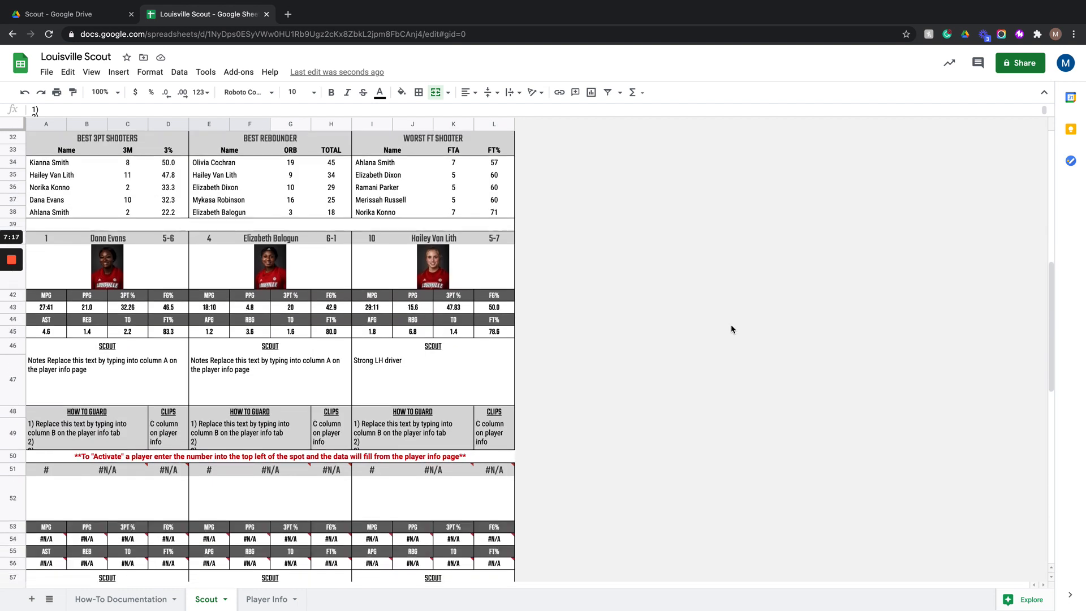
{"action": "left_click", "coordinate": [266, 599]}
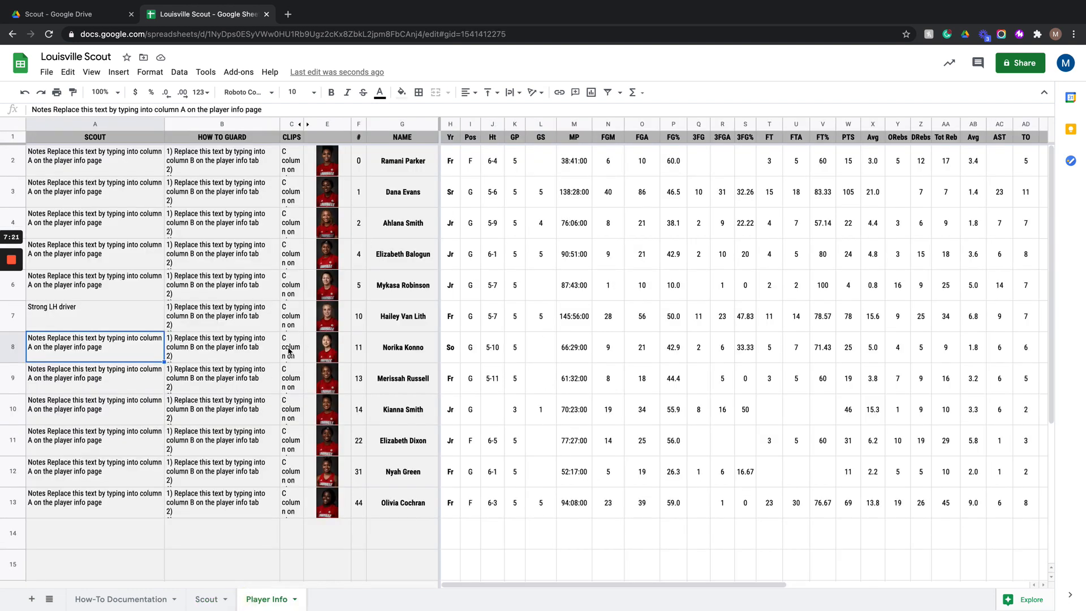
- Search for louisville wbb in a new tab and open the team's roster page
{"action": "left_click", "coordinate": [288, 14]}
{"action": "type", "text": "louisville cardinals logo"}
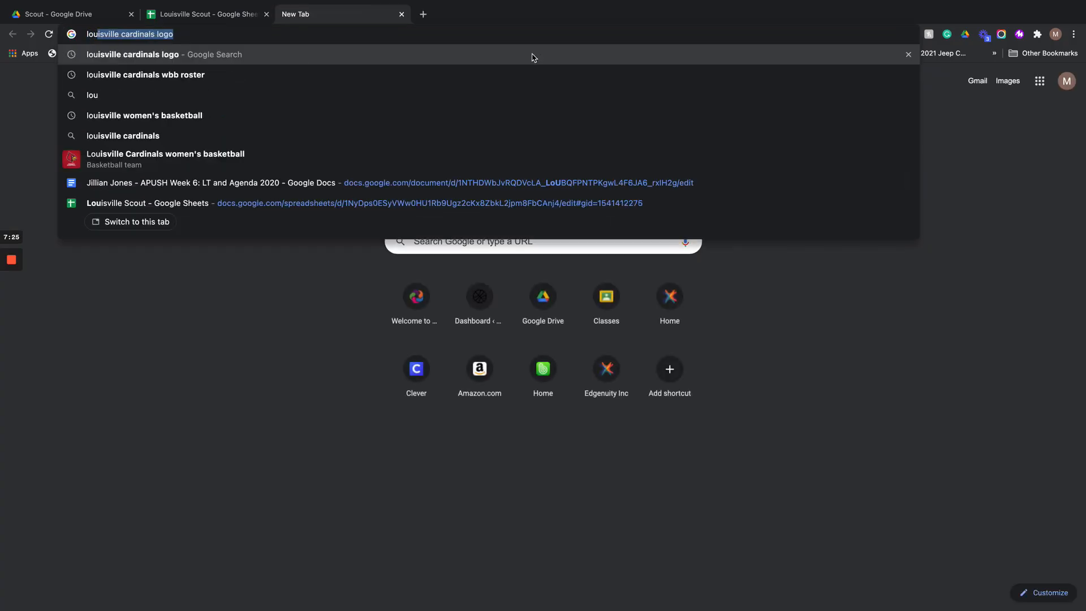
{"action": "key", "text": "Down"}
{"action": "key", "text": "Down"}
{"action": "key", "text": "Down"}
{"action": "key", "text": "Down"}
{"action": "key", "text": "Down"}
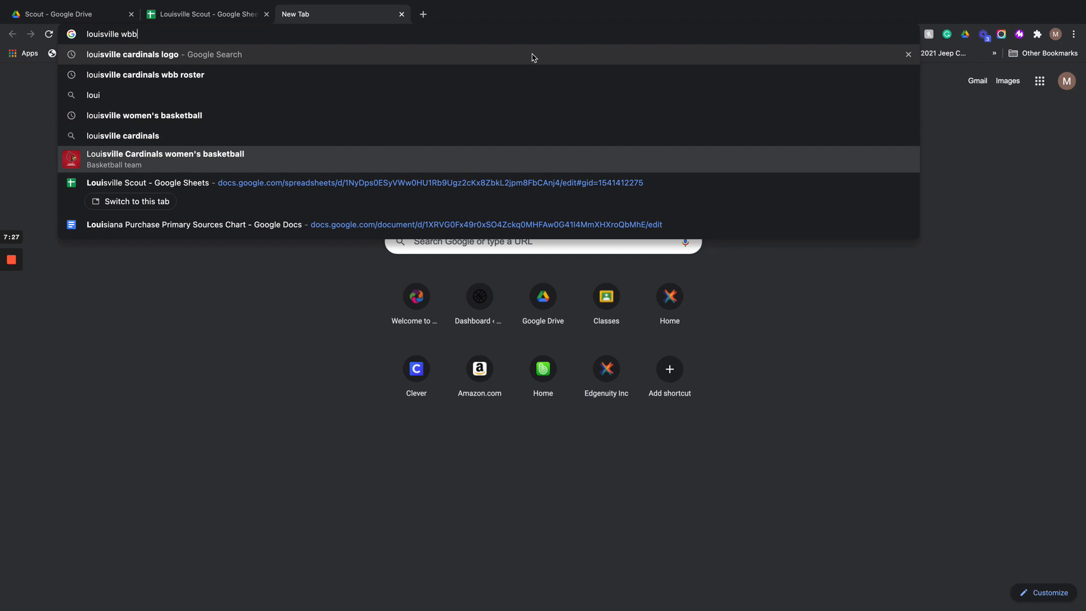
{"action": "key", "text": "Return"}
{"action": "scroll", "coordinate": [231, 375], "scroll_direction": "down", "scroll_amount": 7}
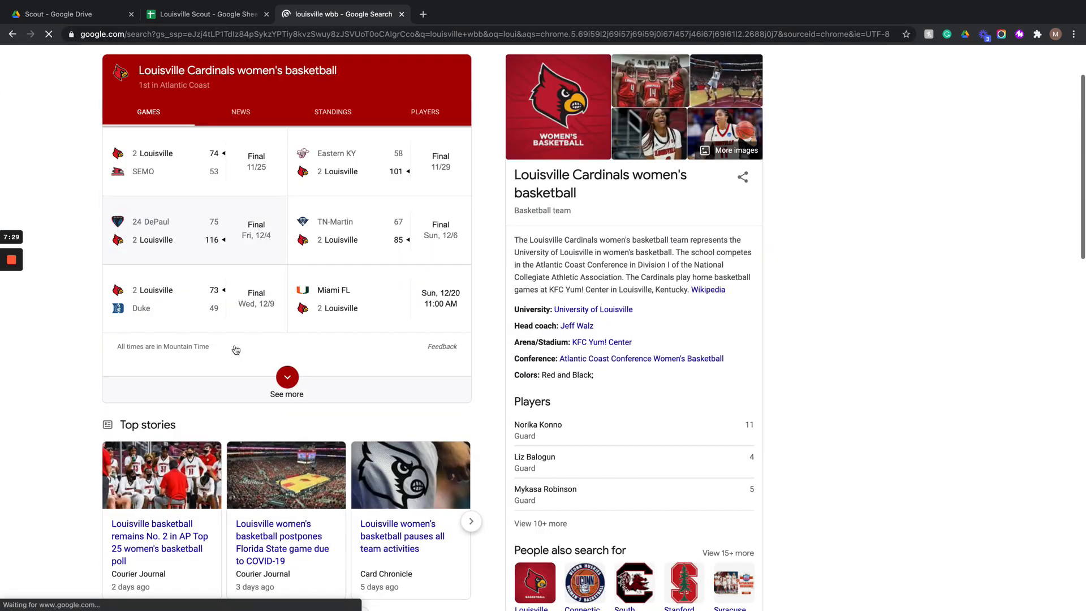
{"action": "left_click", "coordinate": [412, 377]}
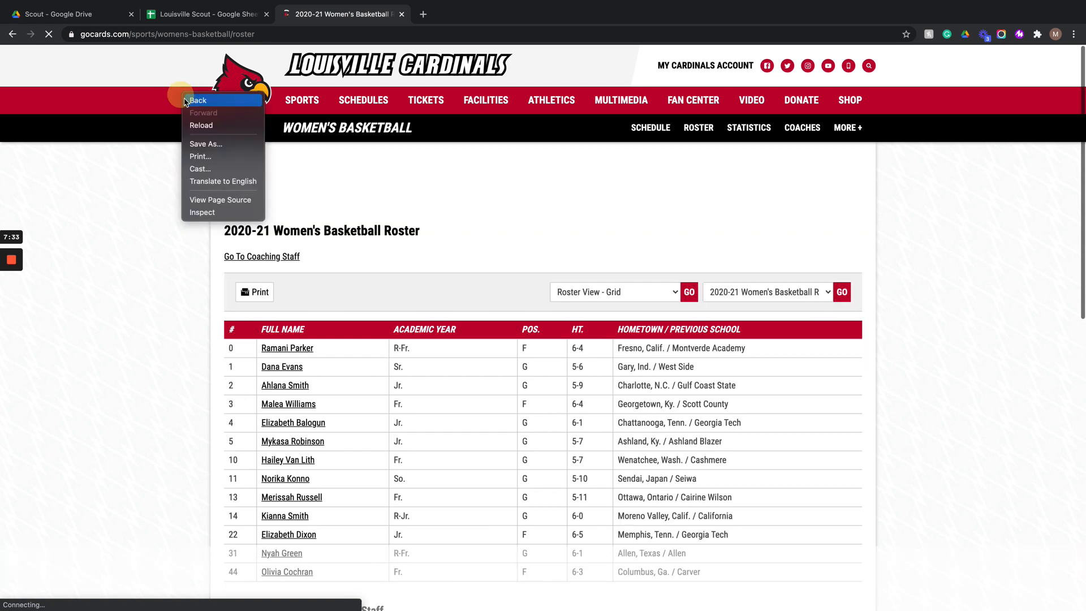
- Inspect the roster page's navigation styles, then close the roster tab
{"action": "right_click", "coordinate": [182, 95]}
{"action": "left_click", "coordinate": [202, 213]}
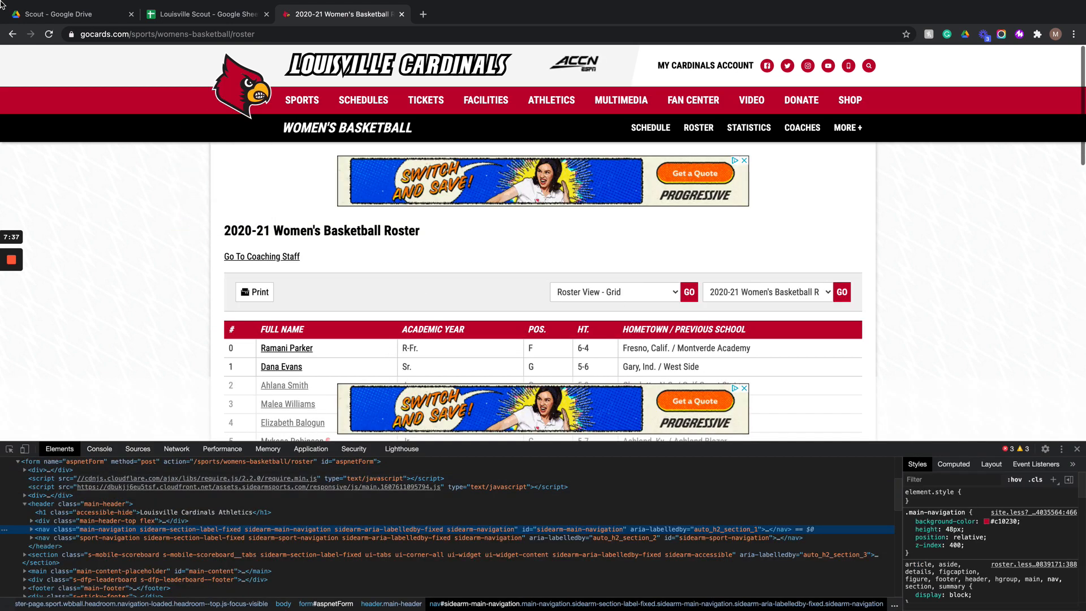
{"action": "left_click", "coordinate": [997, 521]}
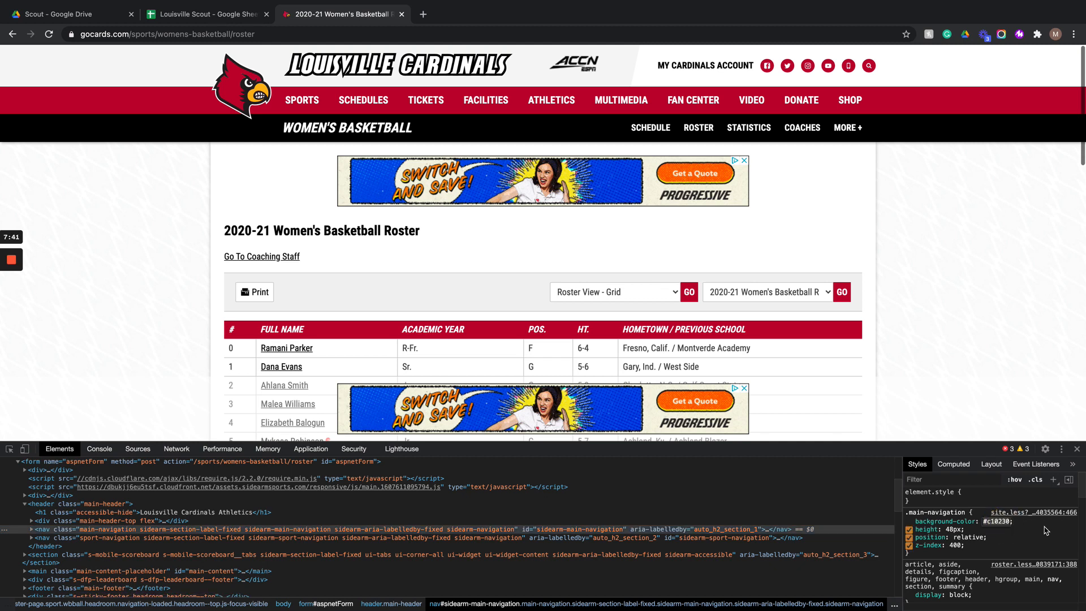
{"action": "left_click", "coordinate": [402, 14]}
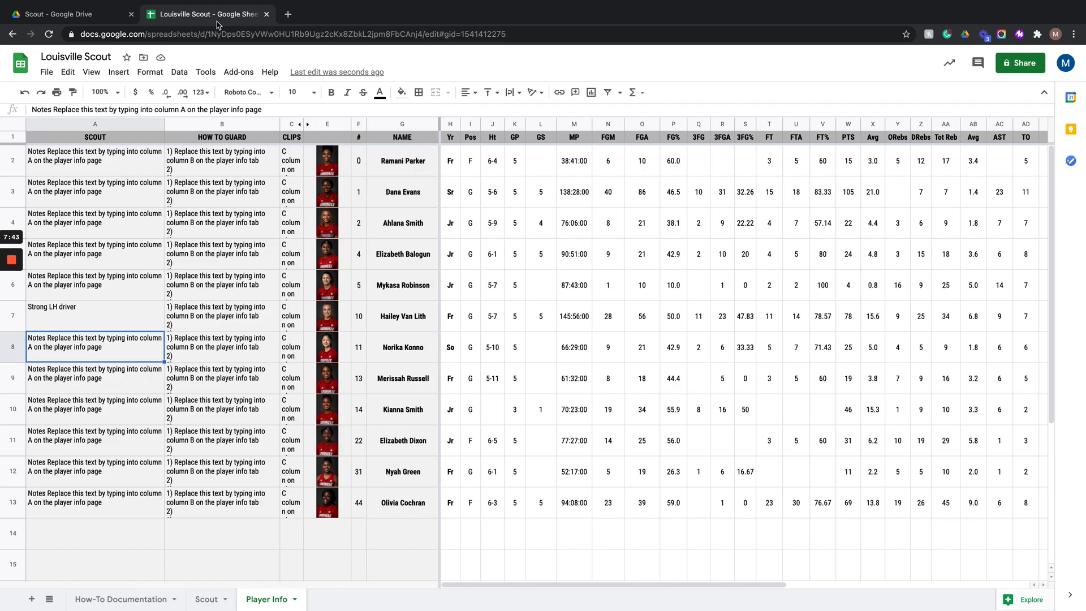
- On the Scout sheet, fill the section header bars and player card stat label rows with a pasted custom hex colour (Louisville red)
{"action": "left_click", "coordinate": [207, 599]}
{"action": "scroll", "coordinate": [232, 212], "scroll_direction": "up", "scroll_amount": 10}
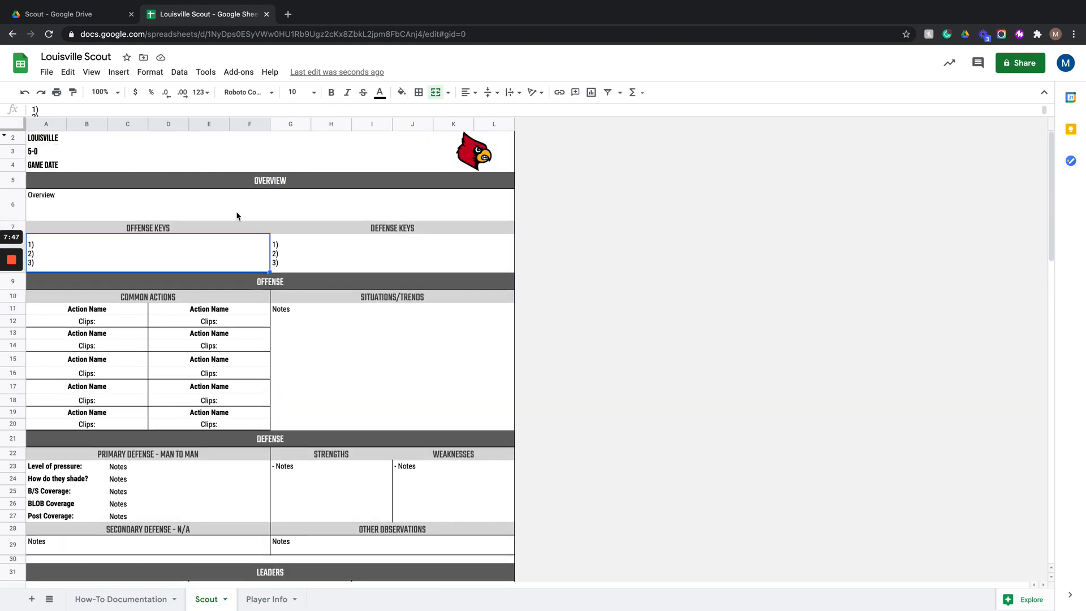
{"action": "left_click", "coordinate": [20, 182]}
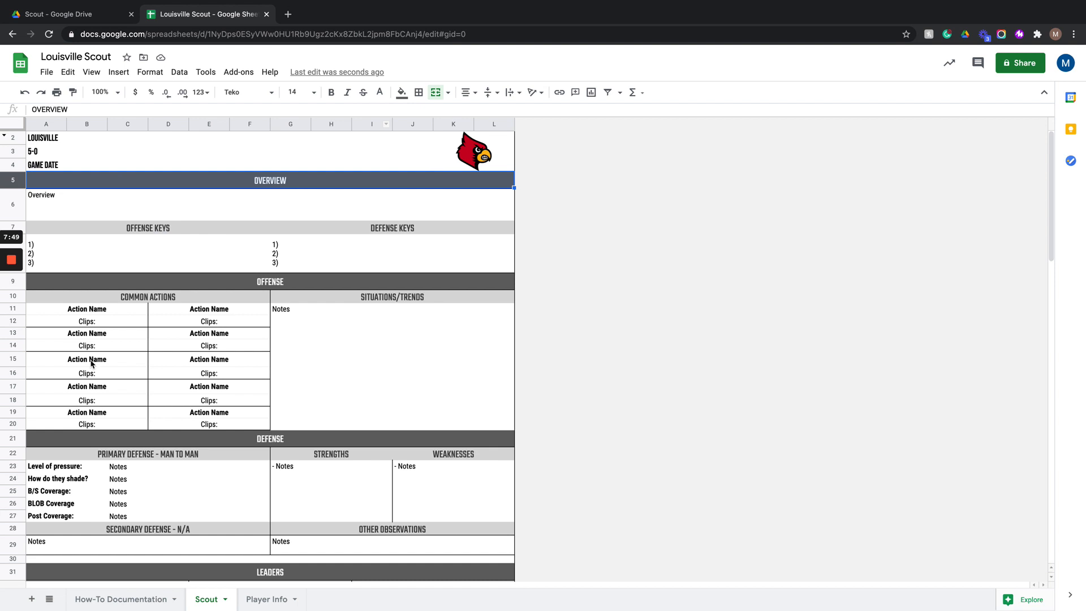
{"action": "mouse_move", "coordinate": [17, 293]}
{"action": "scroll", "coordinate": [70, 292], "scroll_direction": "down", "scroll_amount": 3}
{"action": "left_click", "coordinate": [9, 192]}
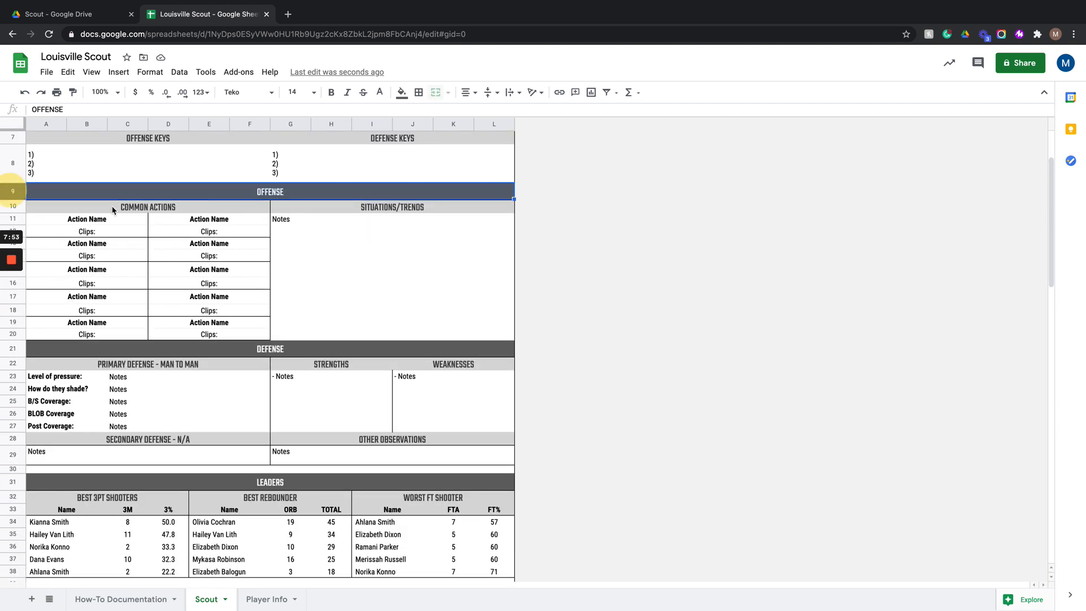
{"action": "left_click", "coordinate": [14, 352]}
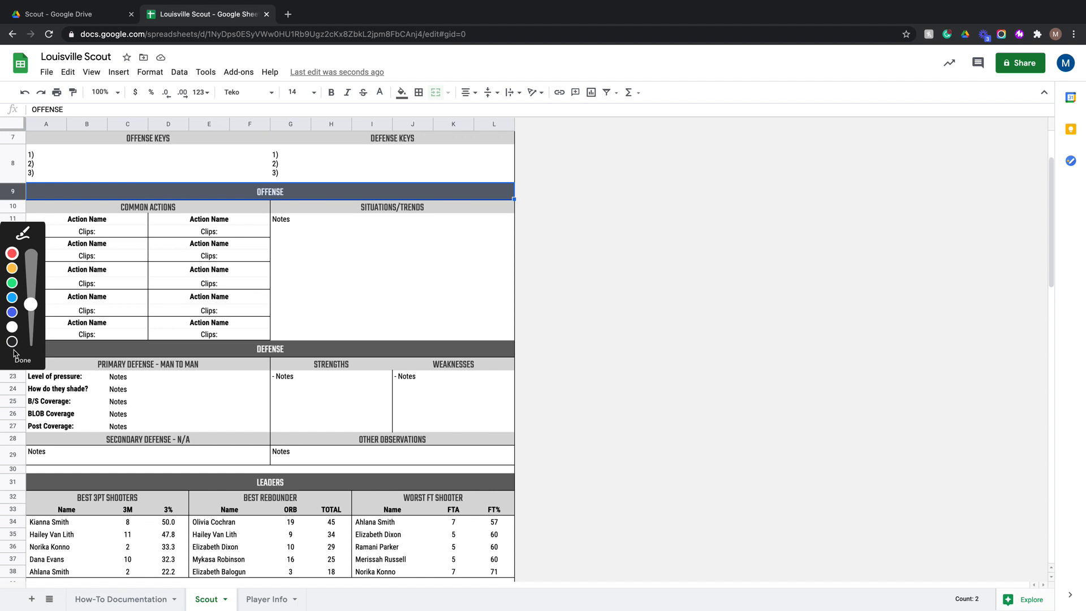
{"action": "left_click", "coordinate": [106, 334]}
{"action": "left_click", "coordinate": [24, 361]}
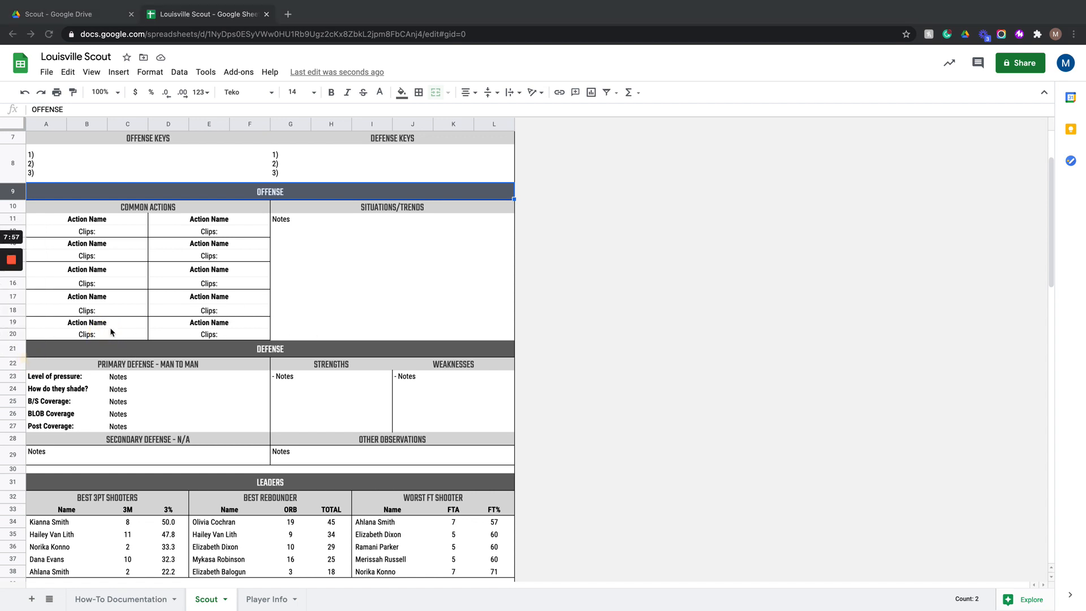
{"action": "scroll", "coordinate": [96, 313], "scroll_direction": "down", "scroll_amount": 1}
{"action": "scroll", "coordinate": [77, 325], "scroll_direction": "up", "scroll_amount": 2}
{"action": "left_click", "coordinate": [13, 399]}
{"action": "scroll", "coordinate": [28, 453], "scroll_direction": "down", "scroll_amount": 3}
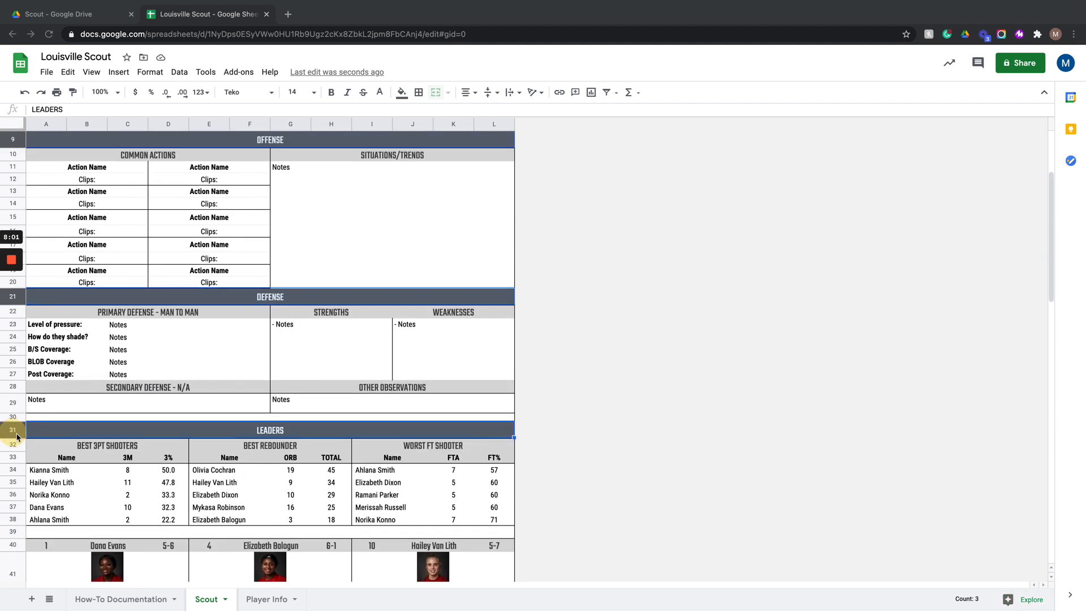
{"action": "left_click", "coordinate": [15, 436]}
{"action": "scroll", "coordinate": [15, 436], "scroll_direction": "down", "scroll_amount": 4}
{"action": "left_click_drag", "start_coordinate": [12, 485], "coordinate": [23, 511]}
{"action": "scroll", "coordinate": [21, 511], "scroll_direction": "down", "scroll_amount": 4}
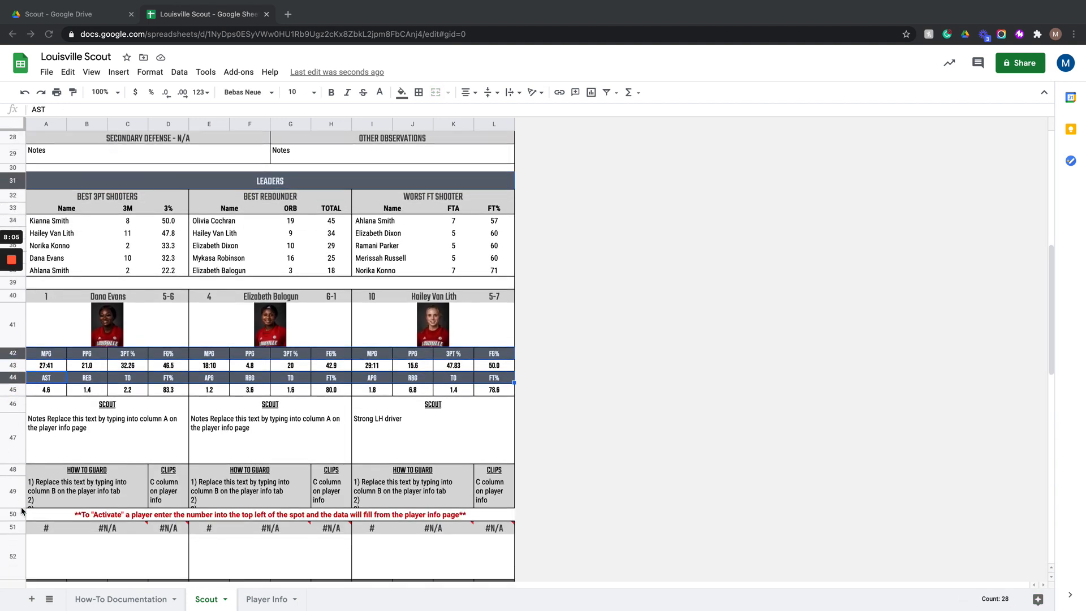
{"action": "scroll", "coordinate": [22, 511], "scroll_direction": "down", "scroll_amount": 3}
{"action": "left_click_drag", "start_coordinate": [18, 506], "coordinate": [16, 532]}
{"action": "scroll", "coordinate": [15, 531], "scroll_direction": "down", "scroll_amount": 5}
{"action": "scroll", "coordinate": [15, 531], "scroll_direction": "down", "scroll_amount": 4}
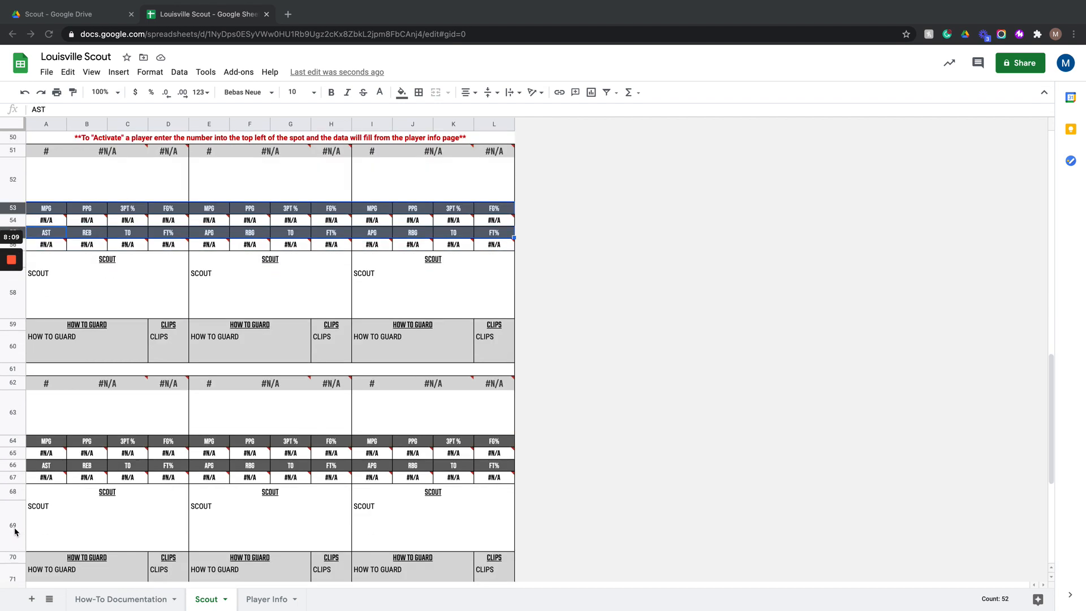
{"action": "mouse_move", "coordinate": [21, 456]}
{"action": "left_mouse_down"}
{"action": "mouse_move", "coordinate": [22, 476]}
{"action": "mouse_move", "coordinate": [17, 452]}
{"action": "mouse_move", "coordinate": [18, 465]}
{"action": "left_mouse_up"}
{"action": "scroll", "coordinate": [22, 475], "scroll_direction": "down", "scroll_amount": 7}
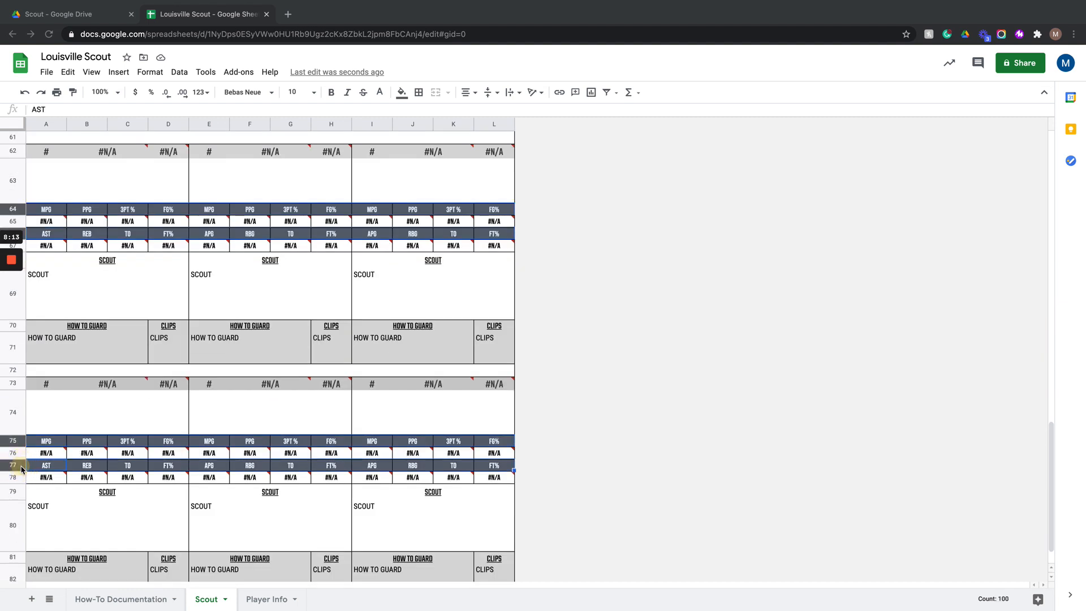
{"action": "scroll", "coordinate": [21, 469], "scroll_direction": "down", "scroll_amount": 3}
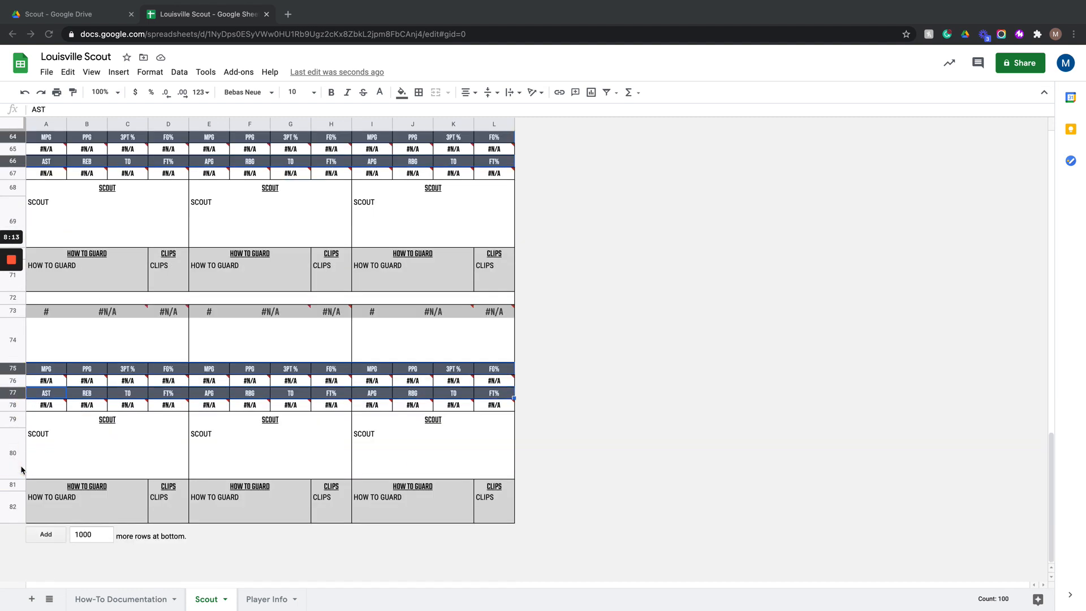
{"action": "left_click", "coordinate": [402, 92]}
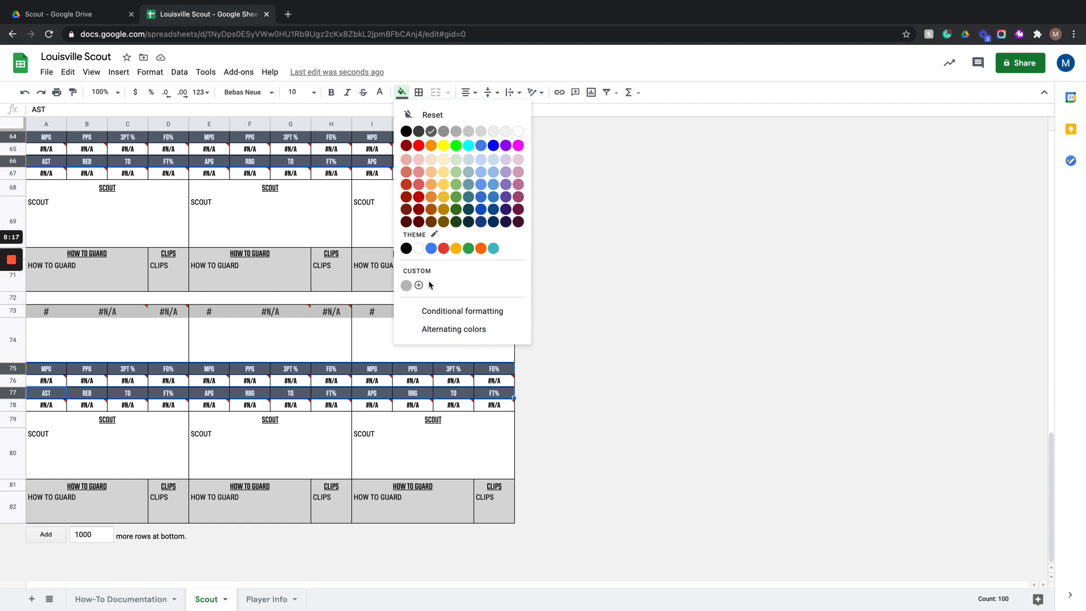
{"action": "left_click", "coordinate": [419, 285]}
{"action": "left_click", "coordinate": [548, 250]}
{"action": "triple_click", "coordinate": [548, 251]}
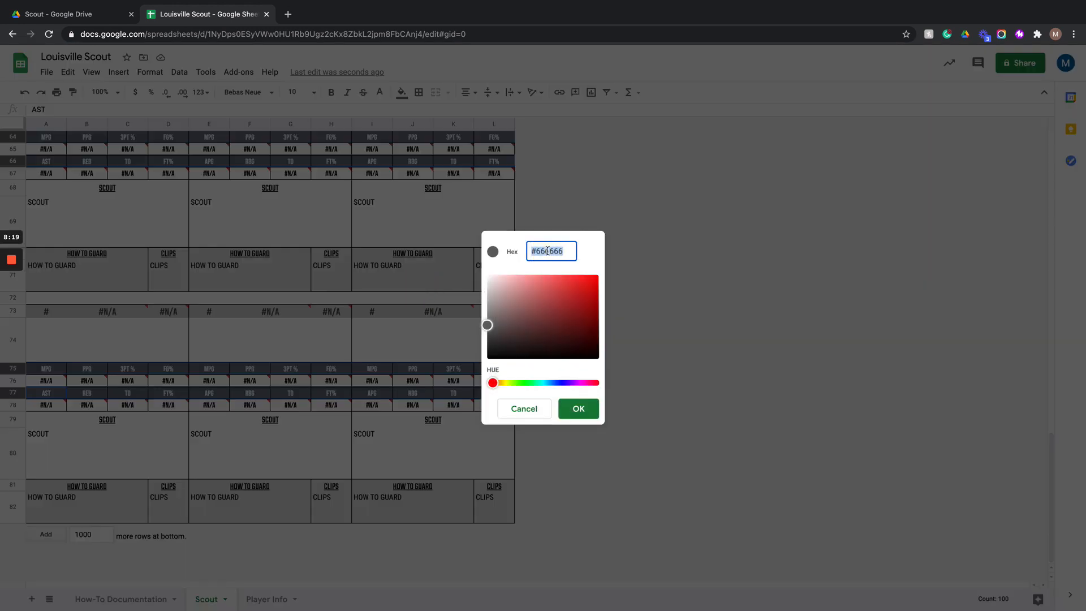
{"action": "type", "text": "#c10230"}
{"action": "left_click", "coordinate": [579, 411]}
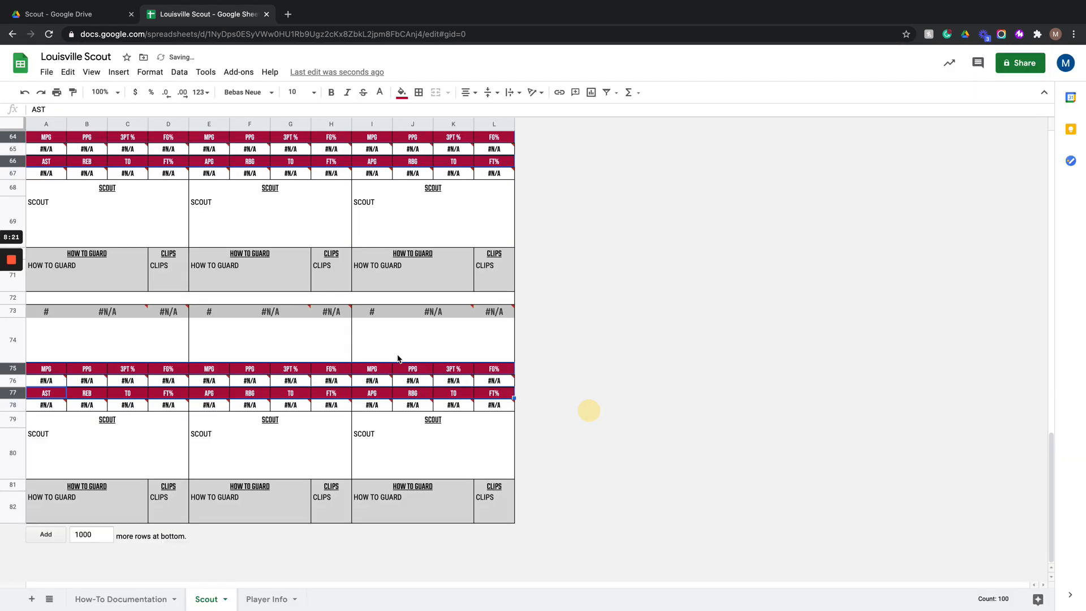
- Set the text colour of the sub-header rows and player card name rows to the custom red
{"action": "scroll", "coordinate": [310, 337], "scroll_direction": "up", "scroll_amount": 20}
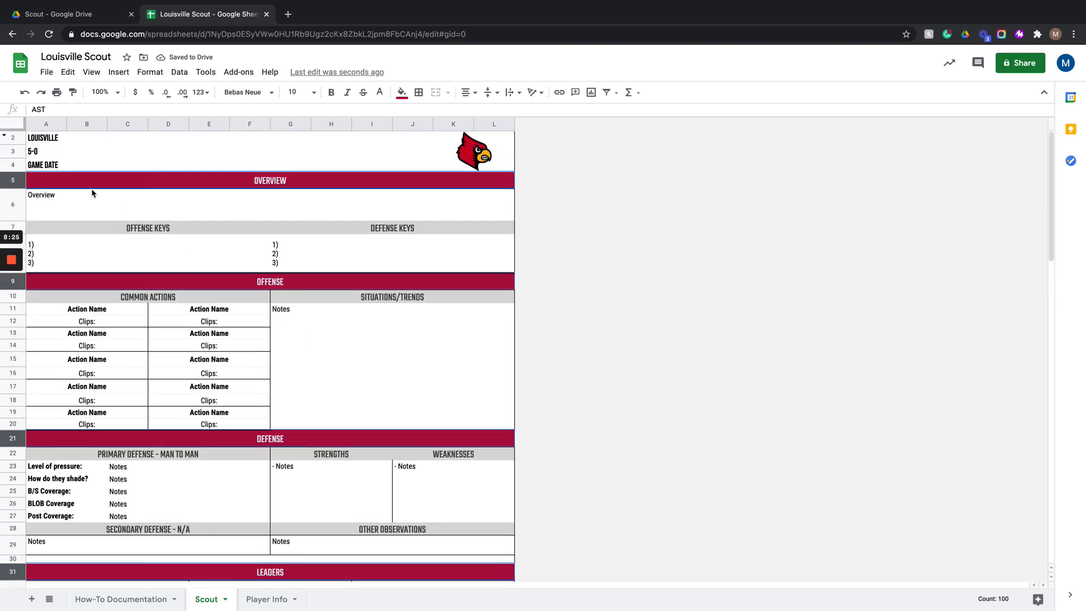
{"action": "scroll", "coordinate": [93, 192], "scroll_direction": "down", "scroll_amount": 1}
{"action": "left_click", "coordinate": [16, 202]}
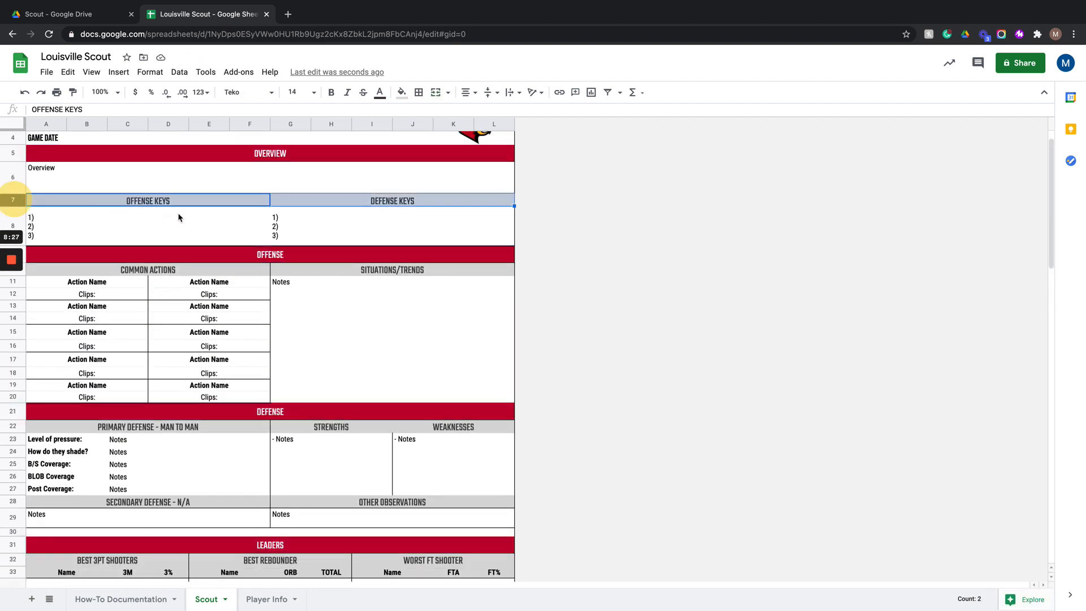
{"action": "scroll", "coordinate": [192, 219], "scroll_direction": "down", "scroll_amount": 4}
{"action": "left_click", "coordinate": [16, 156]}
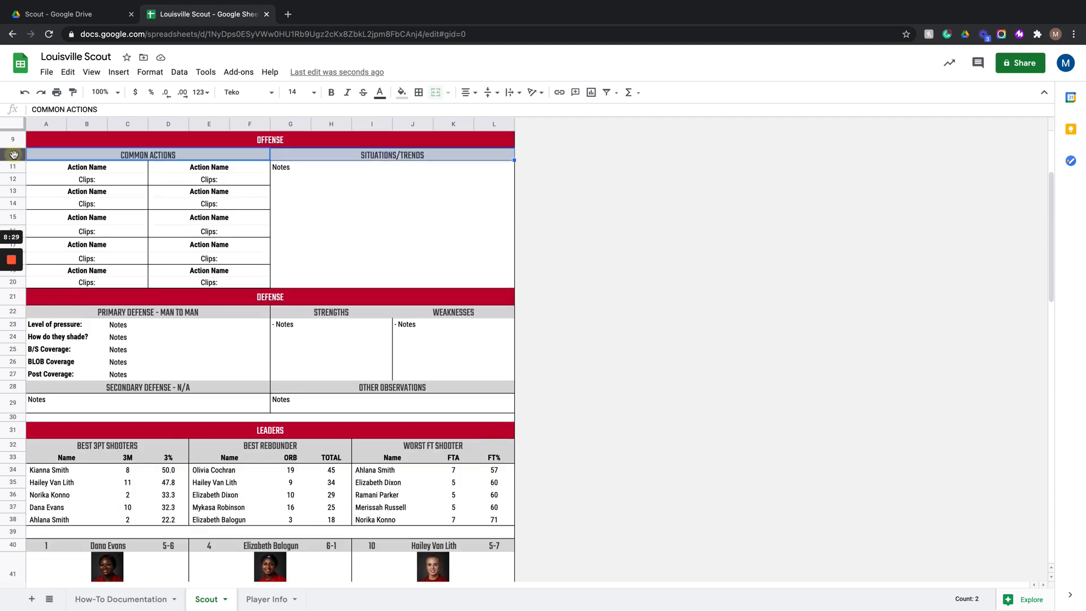
{"action": "scroll", "coordinate": [110, 181], "scroll_direction": "down", "scroll_amount": 3}
{"action": "scroll", "coordinate": [119, 223], "scroll_direction": "down", "scroll_amount": 2}
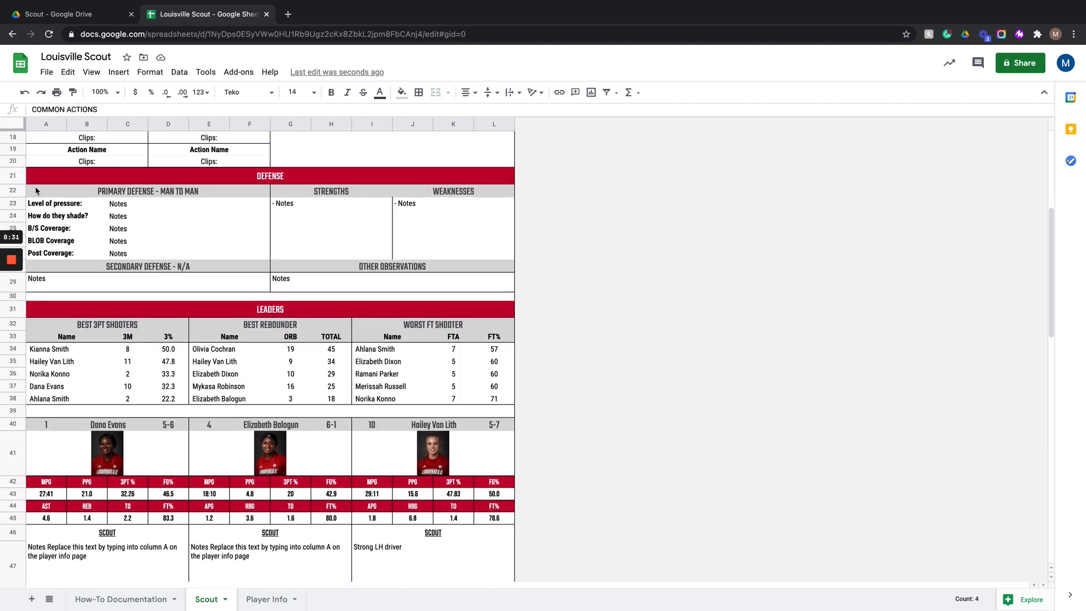
{"action": "left_click", "coordinate": [17, 191]}
{"action": "scroll", "coordinate": [71, 196], "scroll_direction": "up", "scroll_amount": 3}
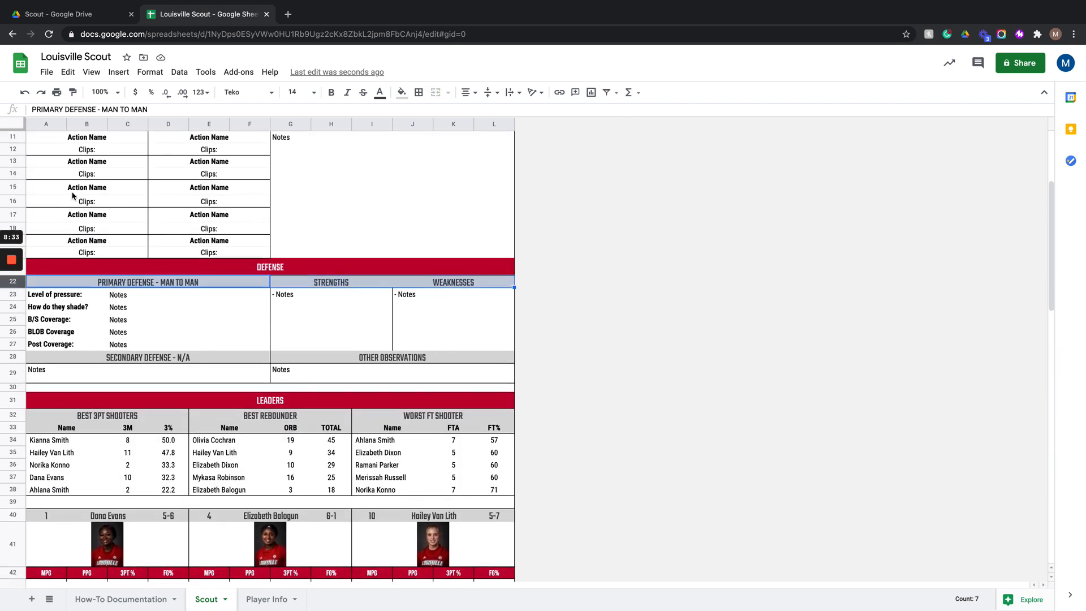
{"action": "left_click", "coordinate": [19, 357]}
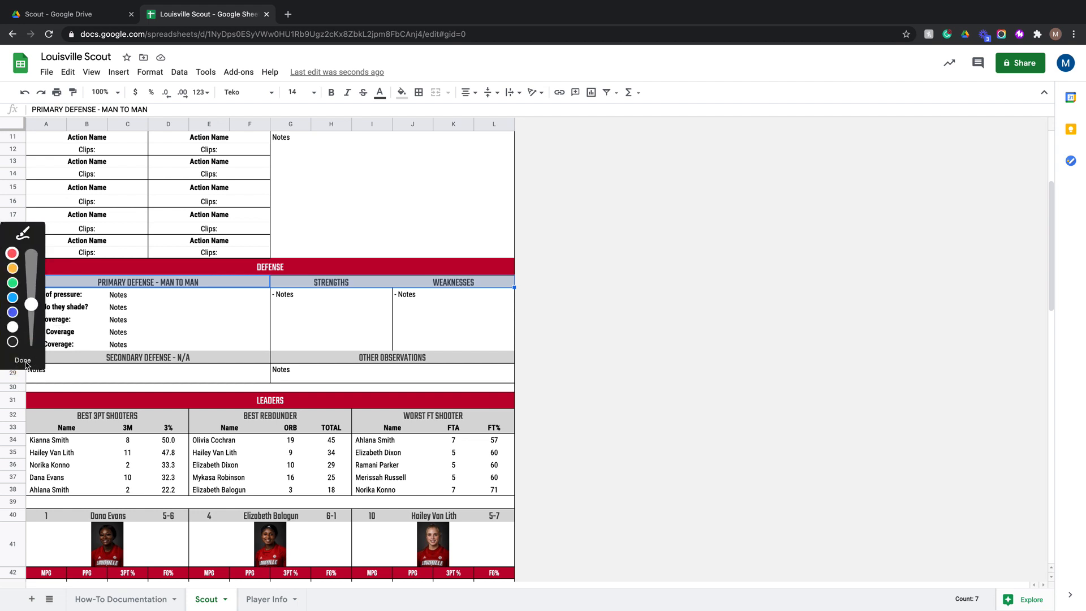
{"action": "left_click", "coordinate": [24, 362]}
{"action": "scroll", "coordinate": [86, 371], "scroll_direction": "up", "scroll_amount": 2}
{"action": "left_click", "coordinate": [17, 388]}
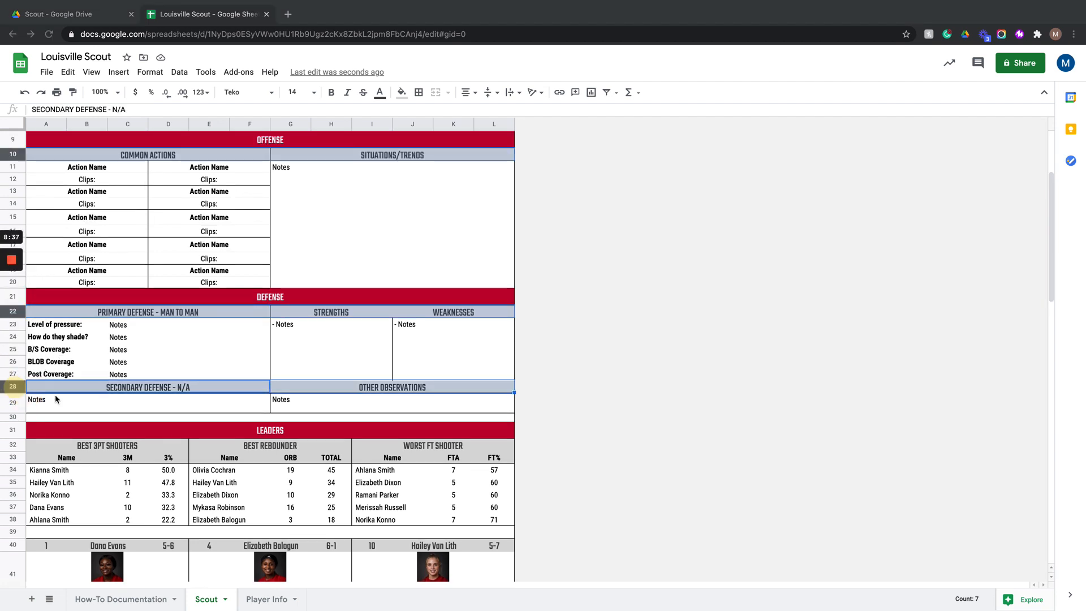
{"action": "scroll", "coordinate": [74, 400], "scroll_direction": "down", "scroll_amount": 1}
{"action": "scroll", "coordinate": [74, 400], "scroll_direction": "down", "scroll_amount": 1}
{"action": "left_click", "coordinate": [16, 390]}
{"action": "left_click", "coordinate": [17, 491]}
{"action": "scroll", "coordinate": [64, 511], "scroll_direction": "down", "scroll_amount": 5}
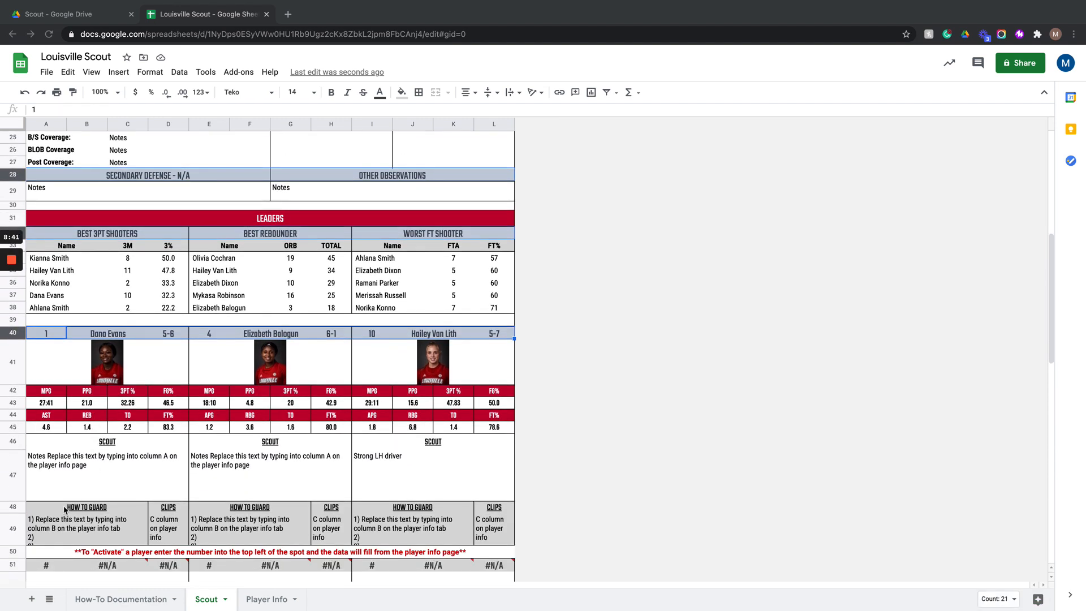
{"action": "left_click", "coordinate": [22, 497]}
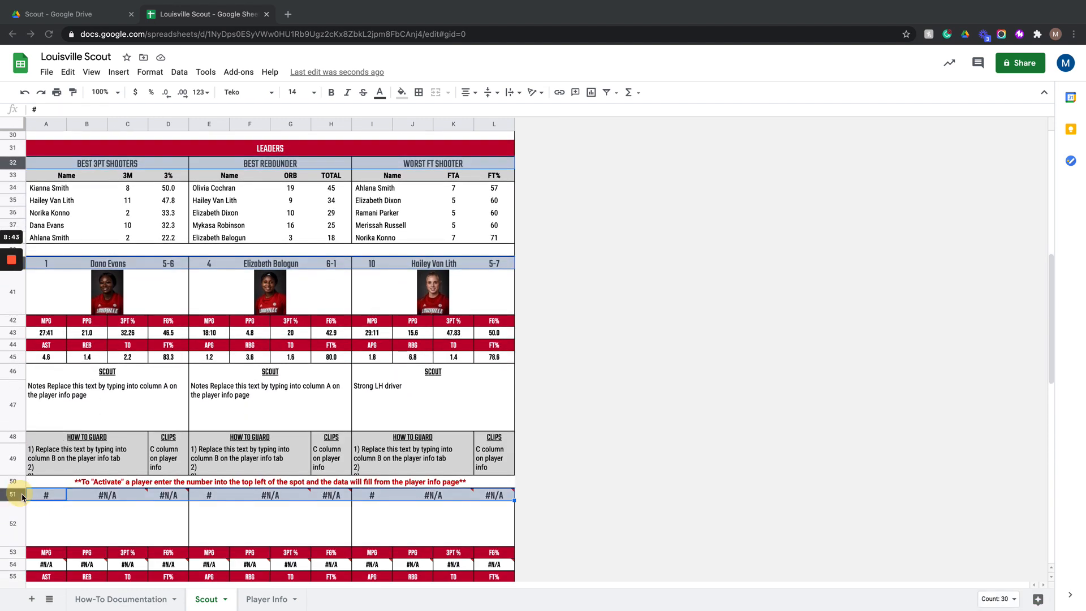
{"action": "scroll", "coordinate": [22, 481], "scroll_direction": "down", "scroll_amount": 4}
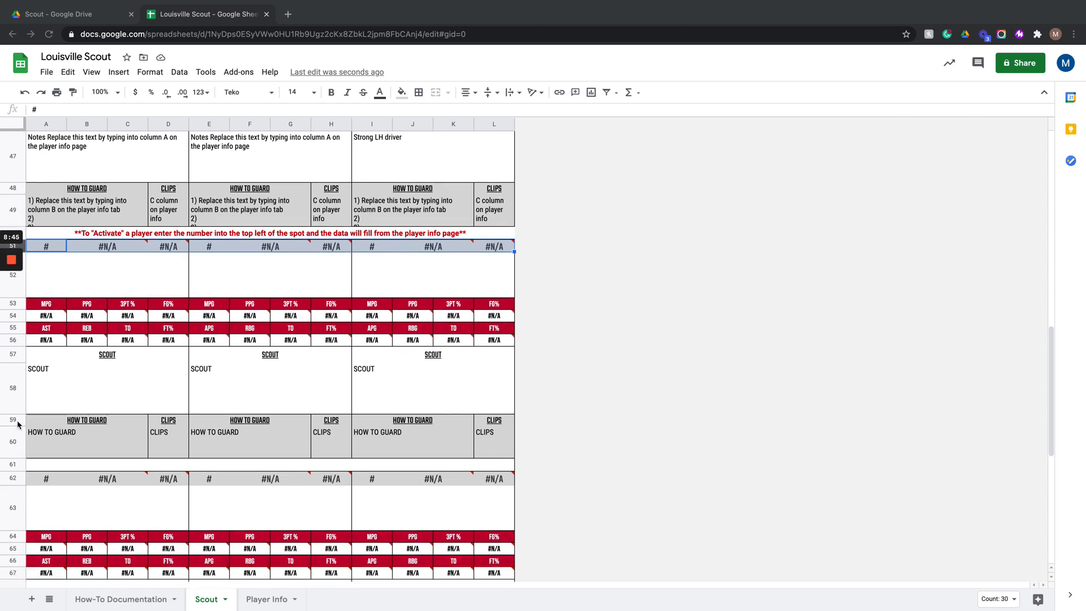
{"action": "left_click", "coordinate": [15, 479], "text": "super"}
{"action": "scroll", "coordinate": [16, 452], "scroll_direction": "down", "scroll_amount": 5}
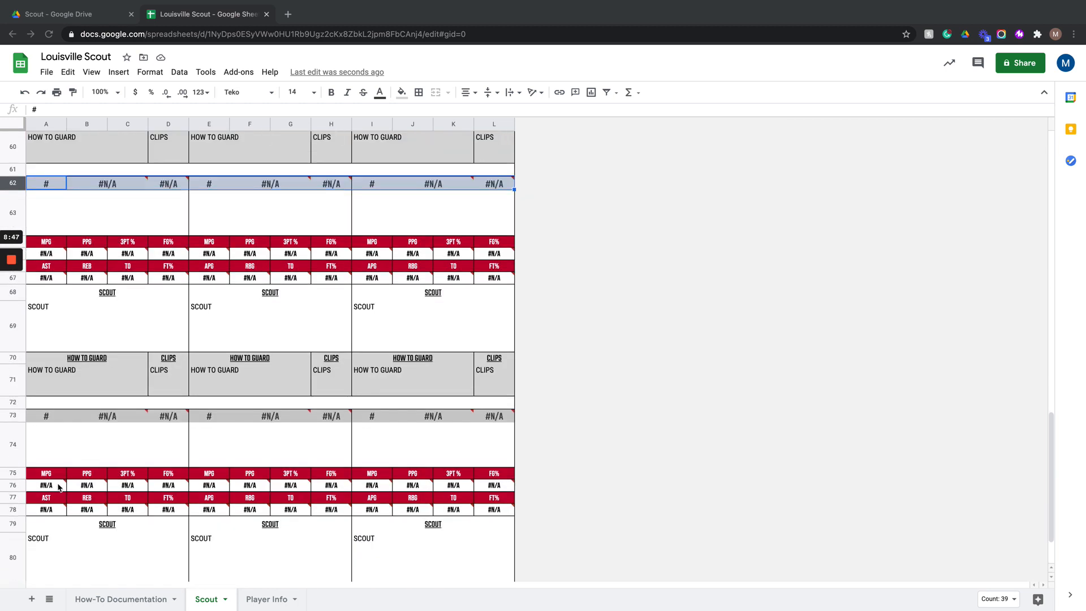
{"action": "left_click", "coordinate": [14, 417], "text": "super"}
{"action": "scroll", "coordinate": [64, 445], "scroll_direction": "down", "scroll_amount": 3}
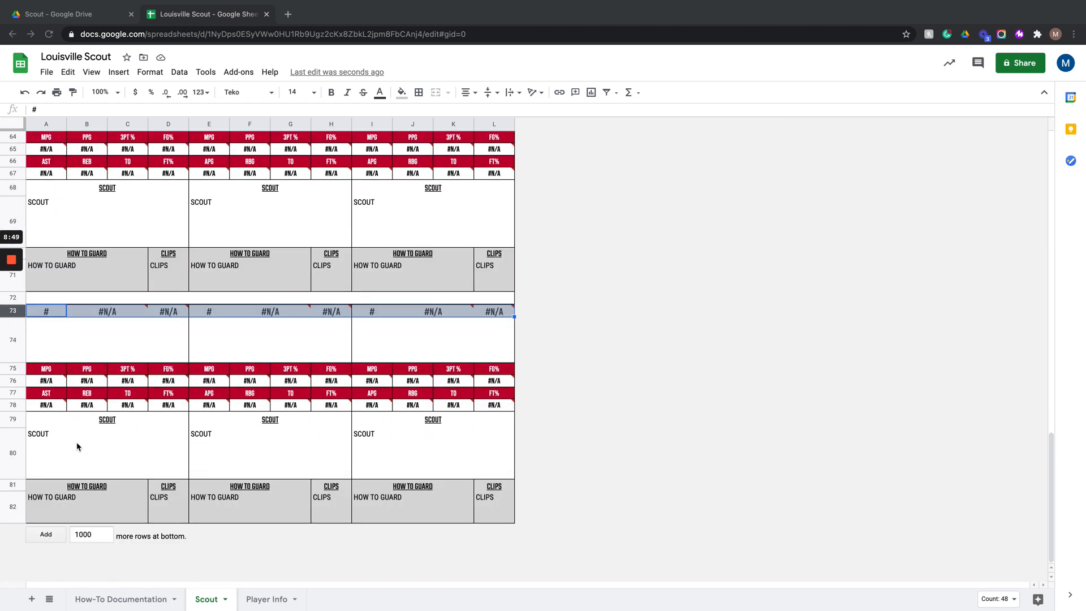
{"action": "left_click", "coordinate": [380, 92]}
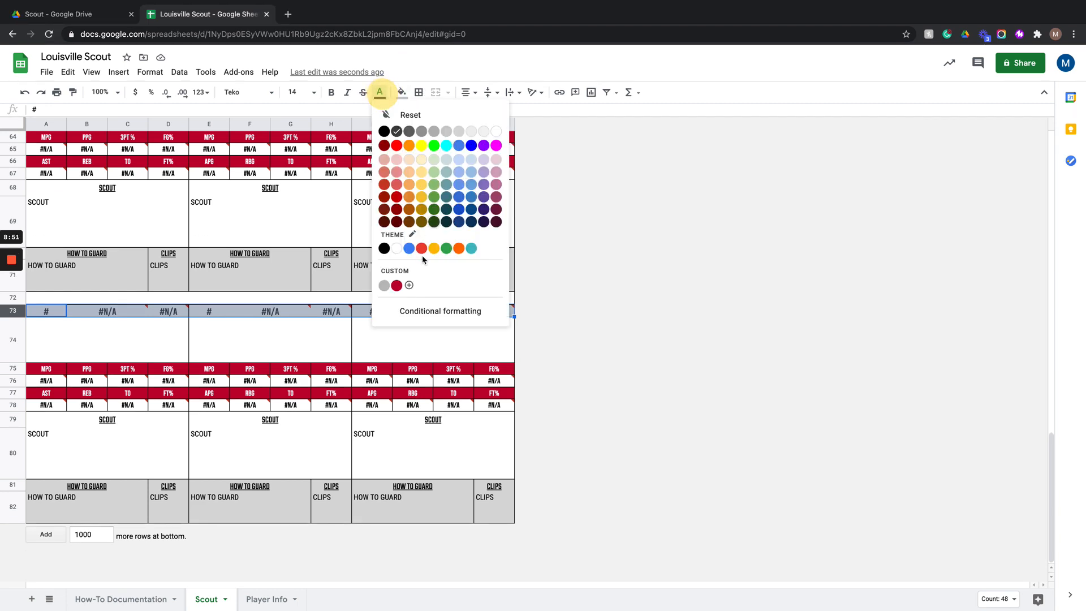
{"action": "left_click", "coordinate": [397, 286]}
{"action": "left_click", "coordinate": [346, 334]}
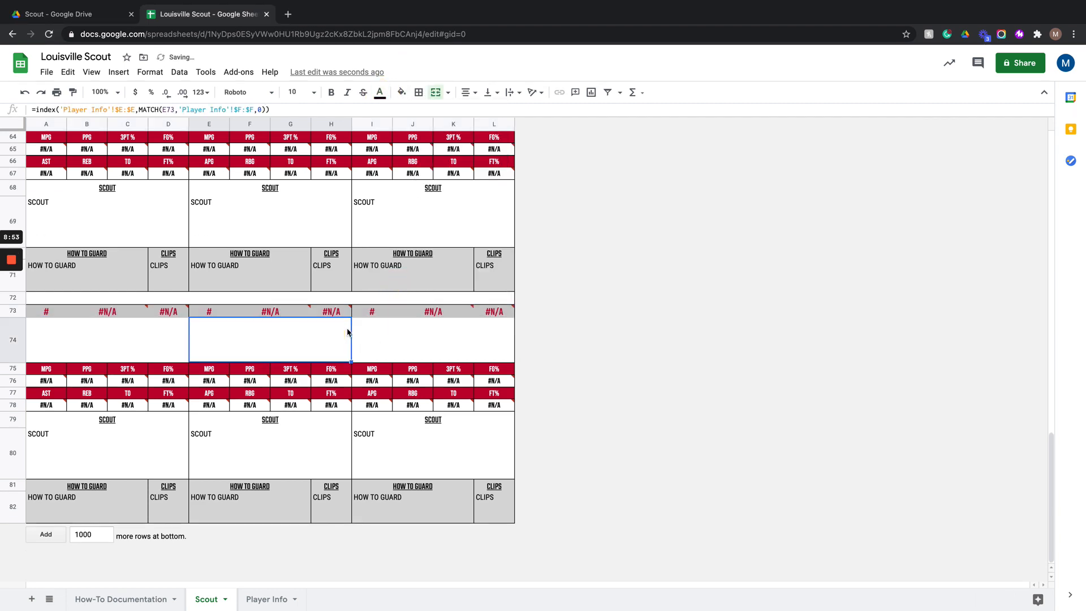
- Open the print settings and switch the page orientation to Portrait
{"action": "scroll", "coordinate": [348, 332], "scroll_direction": "up", "scroll_amount": 5}
{"action": "scroll", "coordinate": [347, 331], "scroll_direction": "up", "scroll_amount": 10}
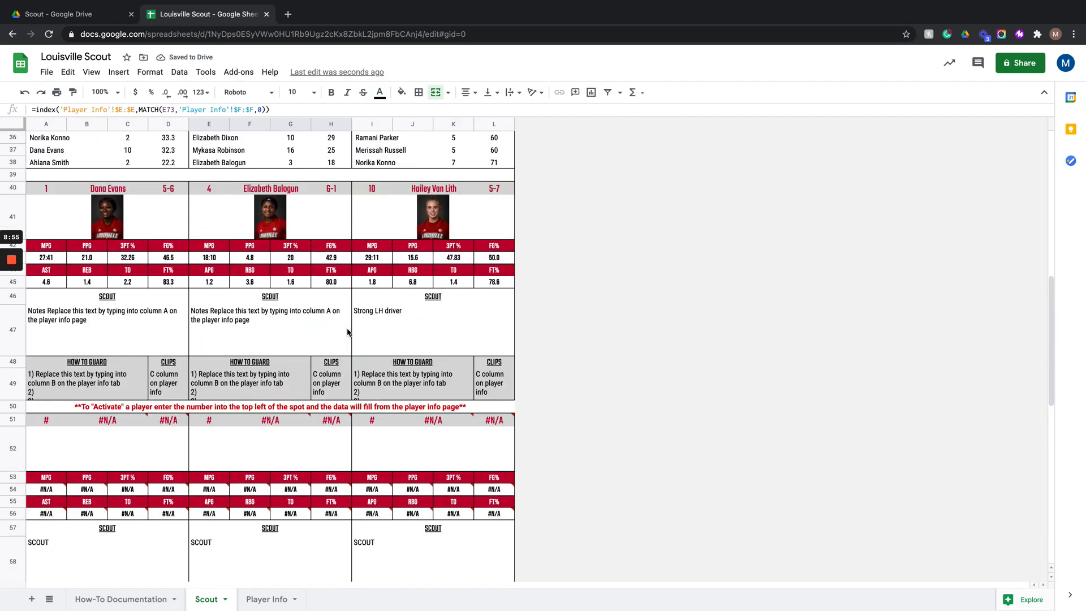
{"action": "scroll", "coordinate": [347, 332], "scroll_direction": "up", "scroll_amount": 5}
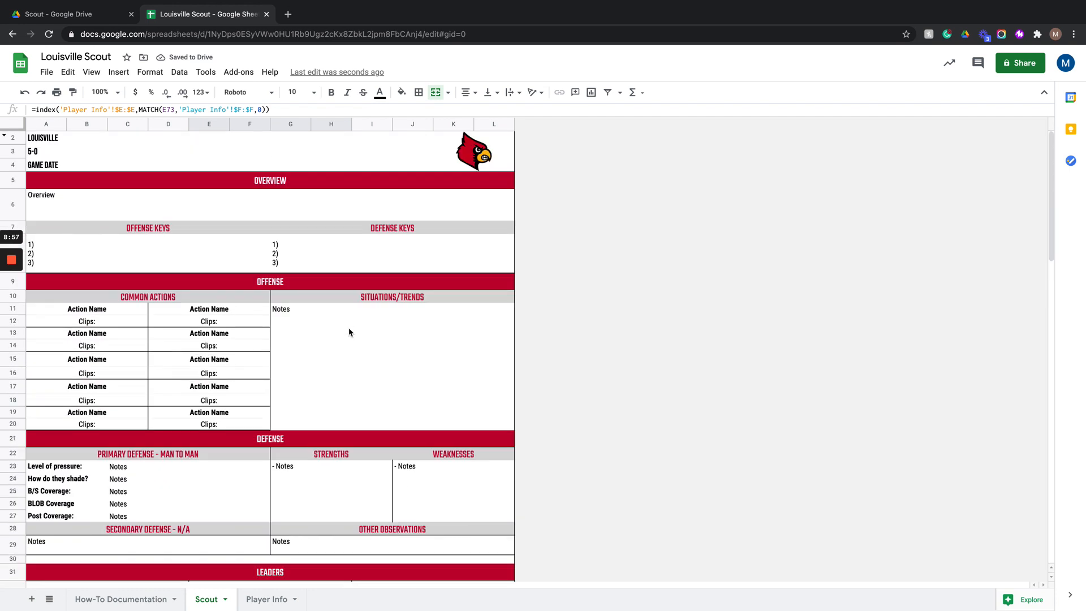
{"action": "left_click", "coordinate": [56, 93]}
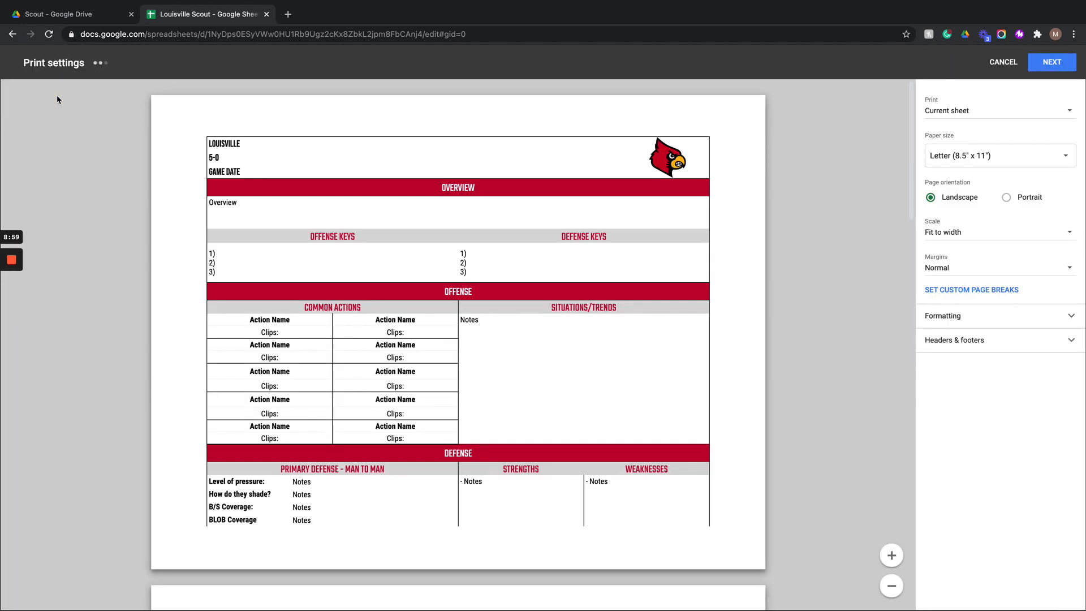
{"action": "left_click", "coordinate": [1007, 198]}
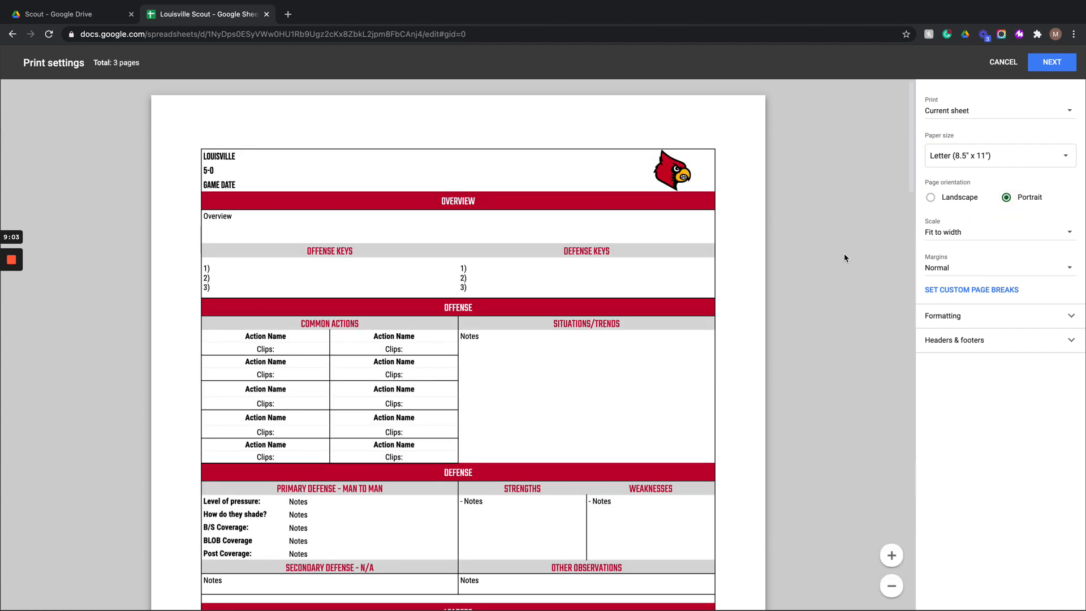
- Open custom page breaks and move the vertical page break out to the sheet's right edge
{"action": "scroll", "coordinate": [845, 258], "scroll_direction": "down", "scroll_amount": 8}
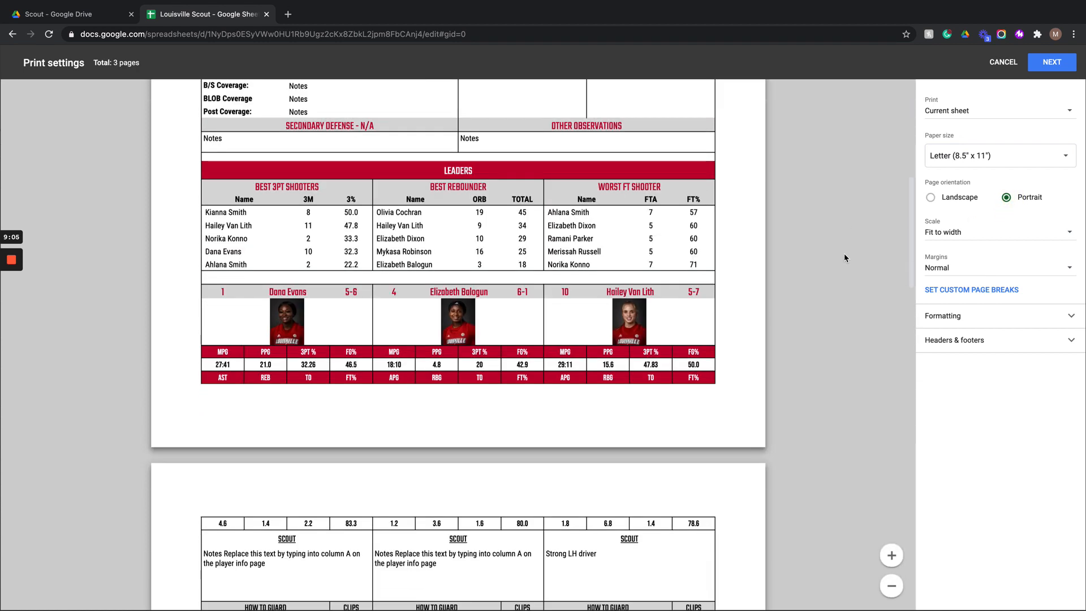
{"action": "left_click", "coordinate": [937, 291]}
{"action": "scroll", "coordinate": [566, 314], "scroll_direction": "down", "scroll_amount": 2}
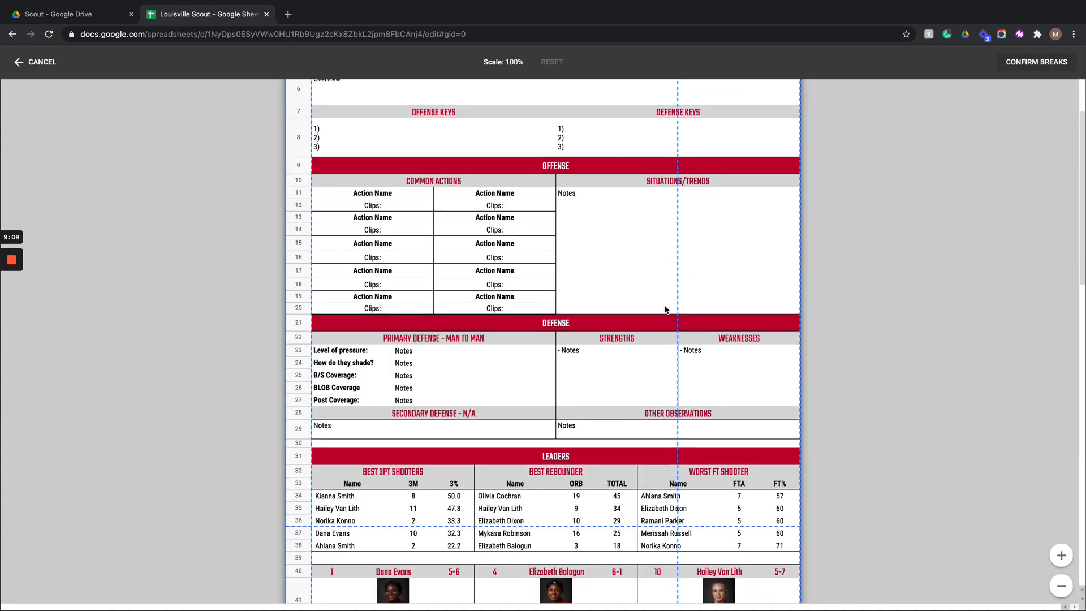
{"action": "left_click_drag", "start_coordinate": [679, 296], "coordinate": [840, 301]}
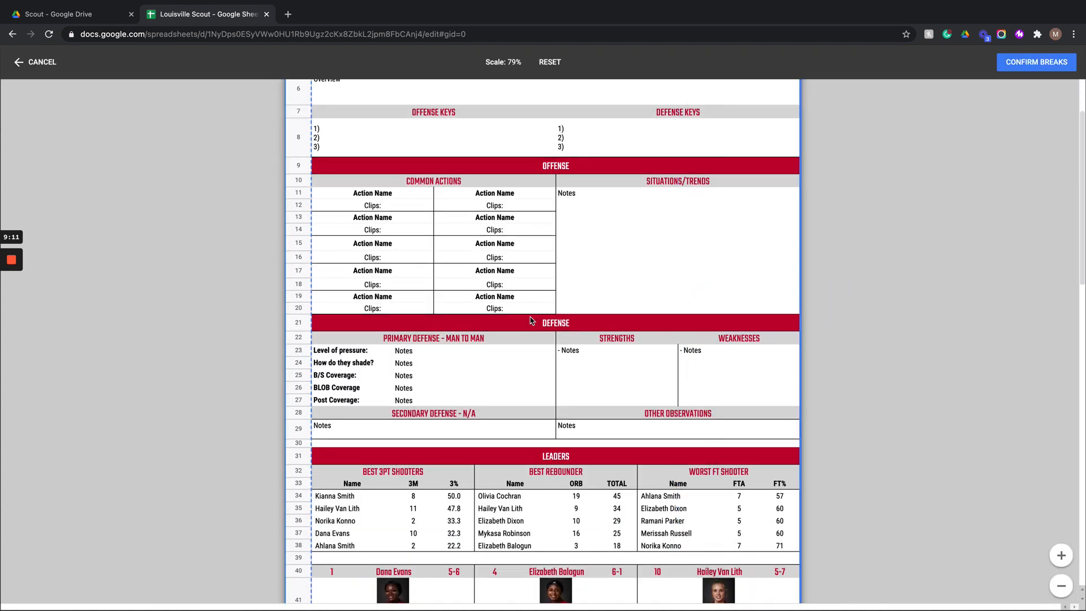
- Move the first horizontal page break up to just below the Secondary Defense notes row (row 29)
{"action": "scroll", "coordinate": [596, 340], "scroll_direction": "down", "scroll_amount": 3}
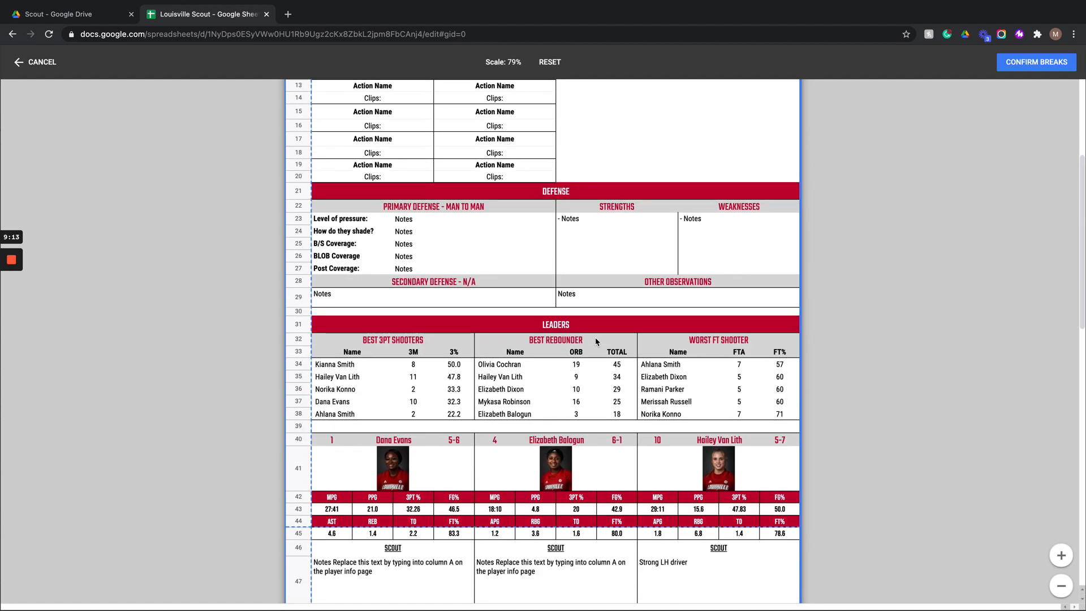
{"action": "scroll", "coordinate": [595, 342], "scroll_direction": "down", "scroll_amount": 2}
{"action": "left_click_drag", "start_coordinate": [558, 437], "coordinate": [553, 217]}
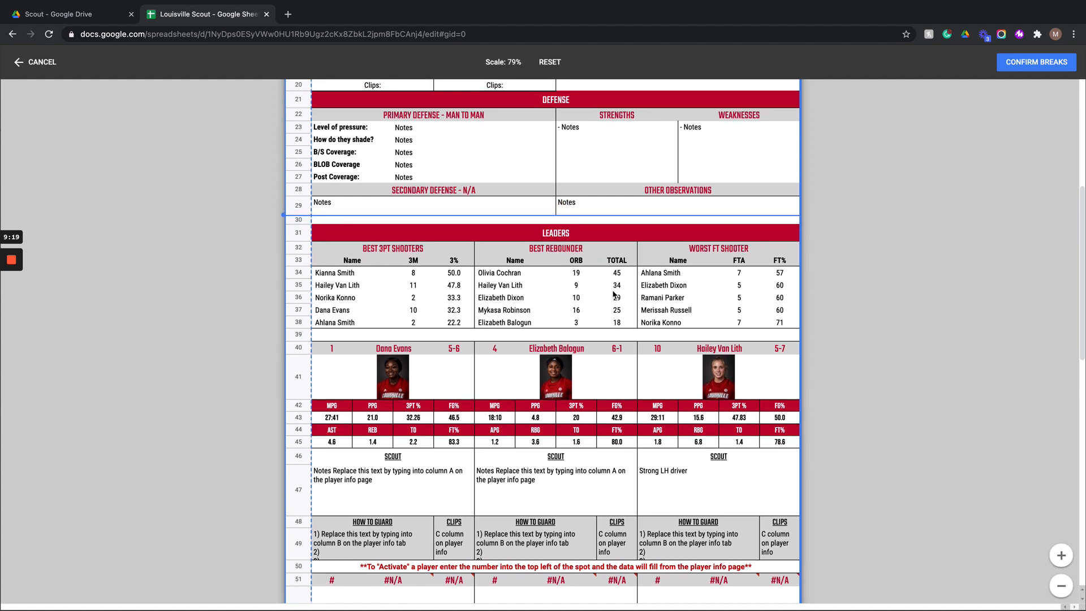
- Move the next horizontal page break up to just above row 61 and confirm the custom page breaks
{"action": "scroll", "coordinate": [614, 294], "scroll_direction": "down", "scroll_amount": 5}
{"action": "scroll", "coordinate": [613, 294], "scroll_direction": "down", "scroll_amount": 10}
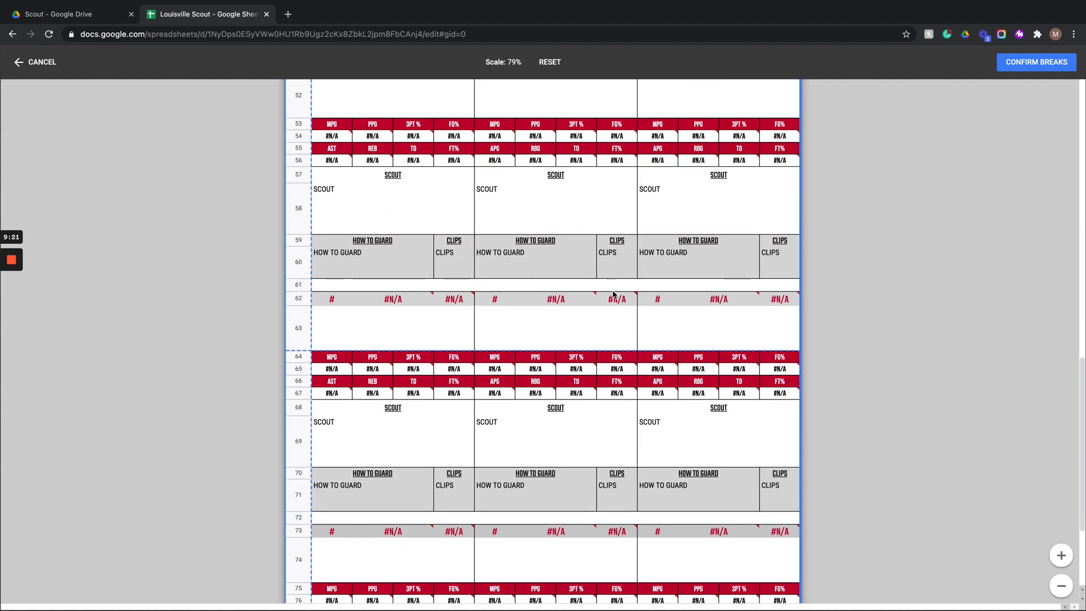
{"action": "scroll", "coordinate": [614, 295], "scroll_direction": "up", "scroll_amount": 3}
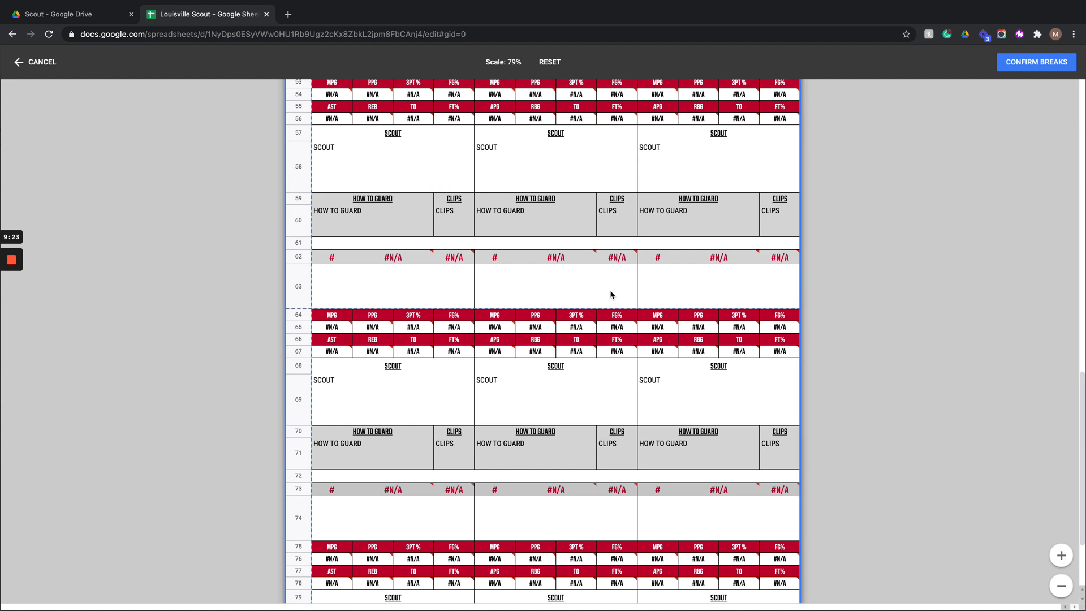
{"action": "left_click_drag", "start_coordinate": [605, 310], "coordinate": [600, 237]}
{"action": "scroll", "coordinate": [622, 282], "scroll_direction": "up", "scroll_amount": 3}
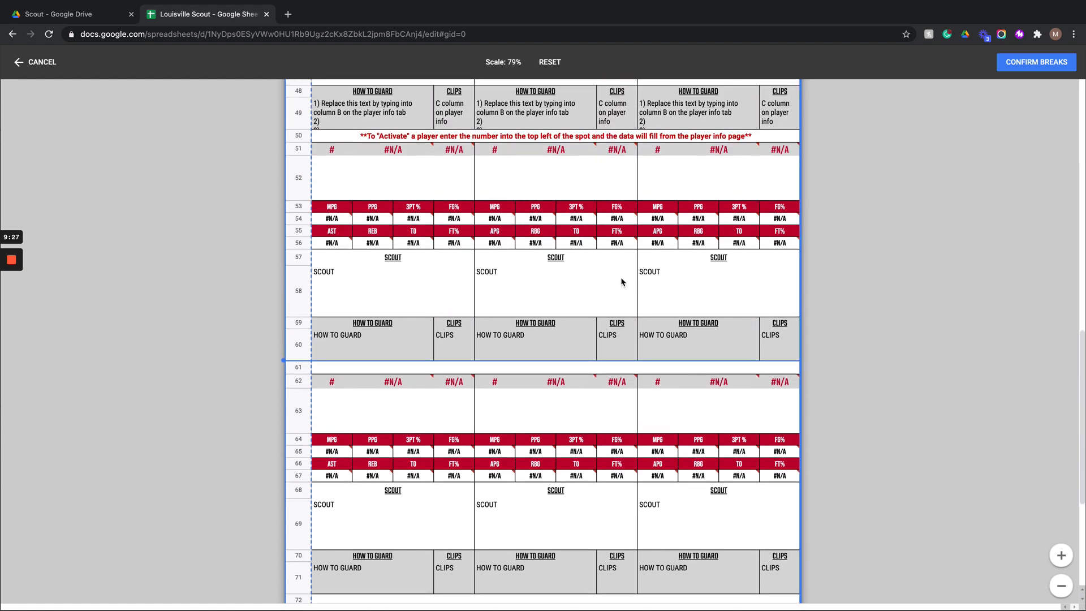
{"action": "left_click", "coordinate": [1040, 62]}
- Review the print preview pages, then close the print settings
{"action": "scroll", "coordinate": [537, 308], "scroll_direction": "up", "scroll_amount": 8}
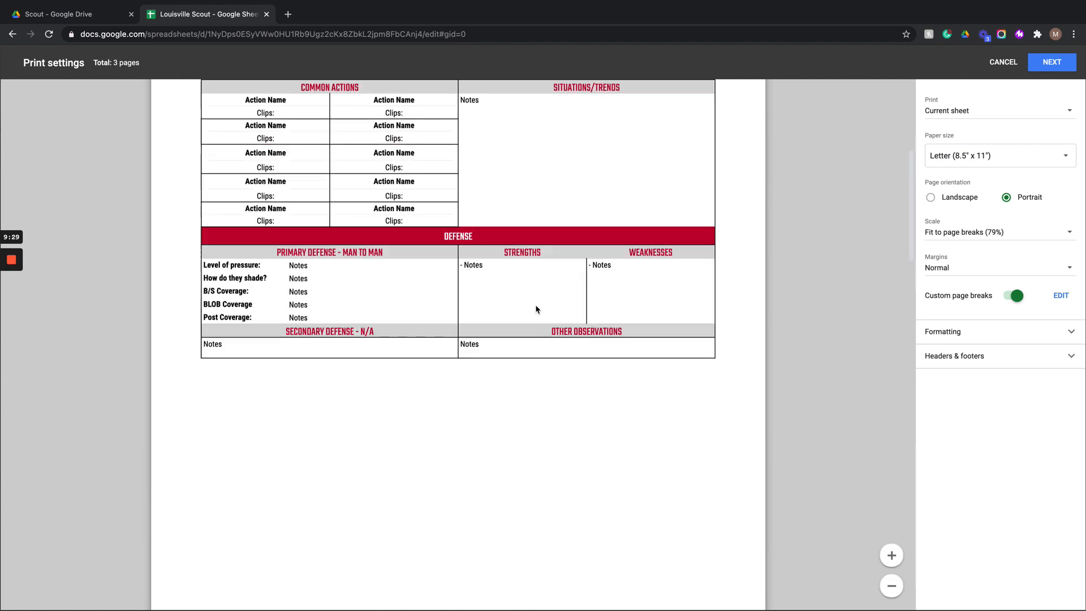
{"action": "scroll", "coordinate": [536, 308], "scroll_direction": "down", "scroll_amount": 3}
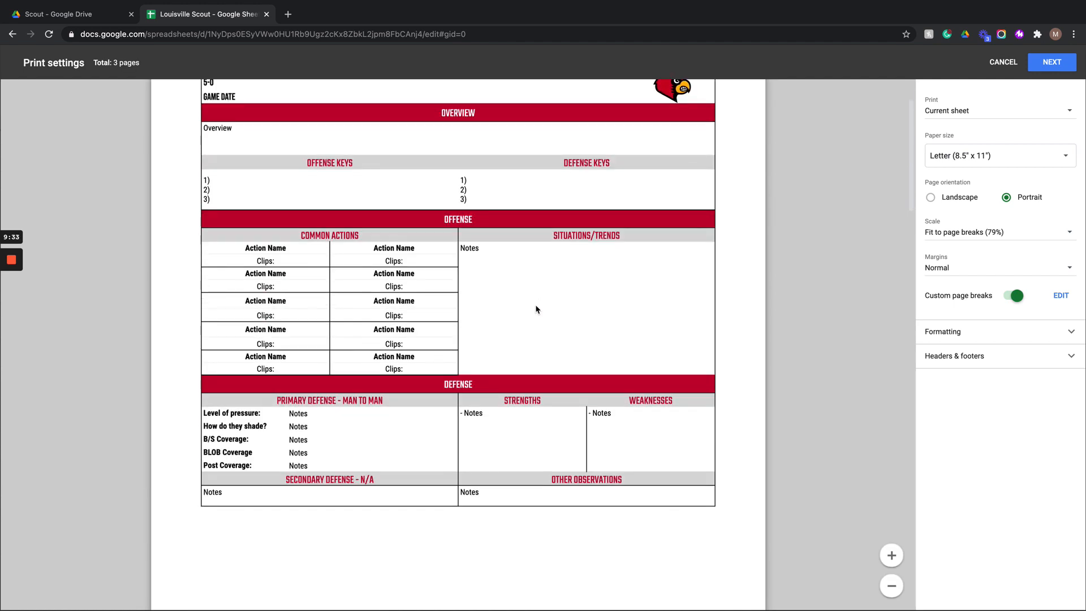
{"action": "scroll", "coordinate": [537, 308], "scroll_direction": "down", "scroll_amount": 15}
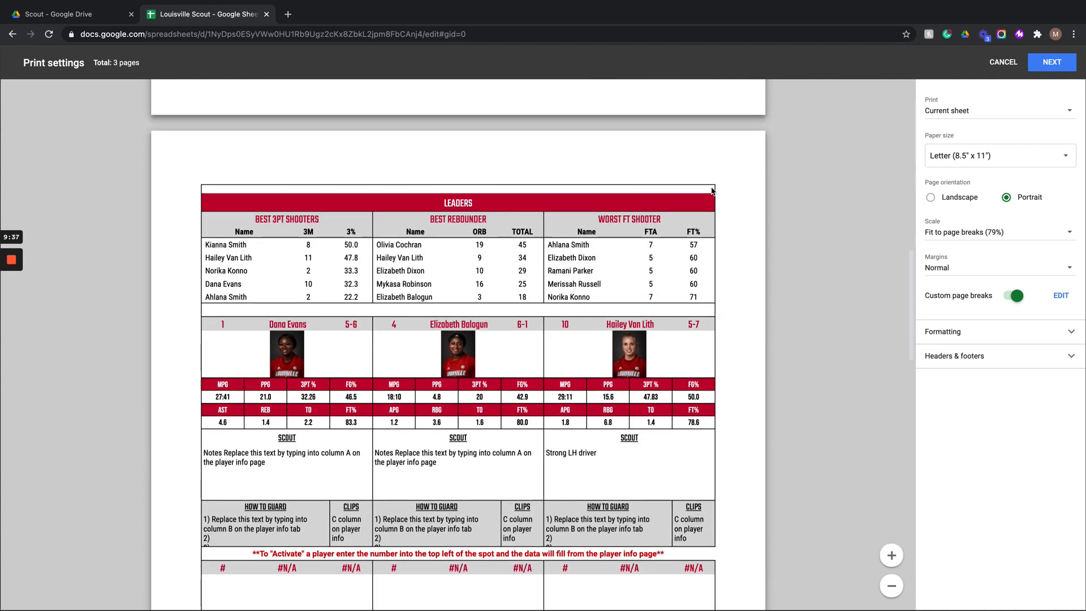
{"action": "left_click", "coordinate": [1003, 61]}
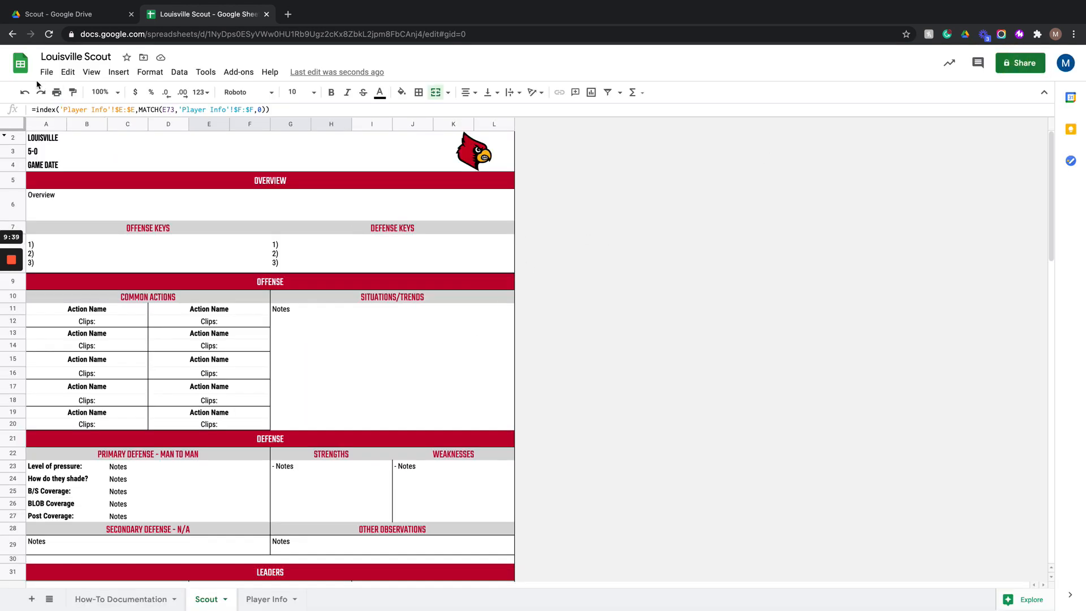
- Reopen print settings, edit the custom breaks and move the first page break down below the Leaders table (row 38), then confirm
{"action": "left_click", "coordinate": [56, 92]}
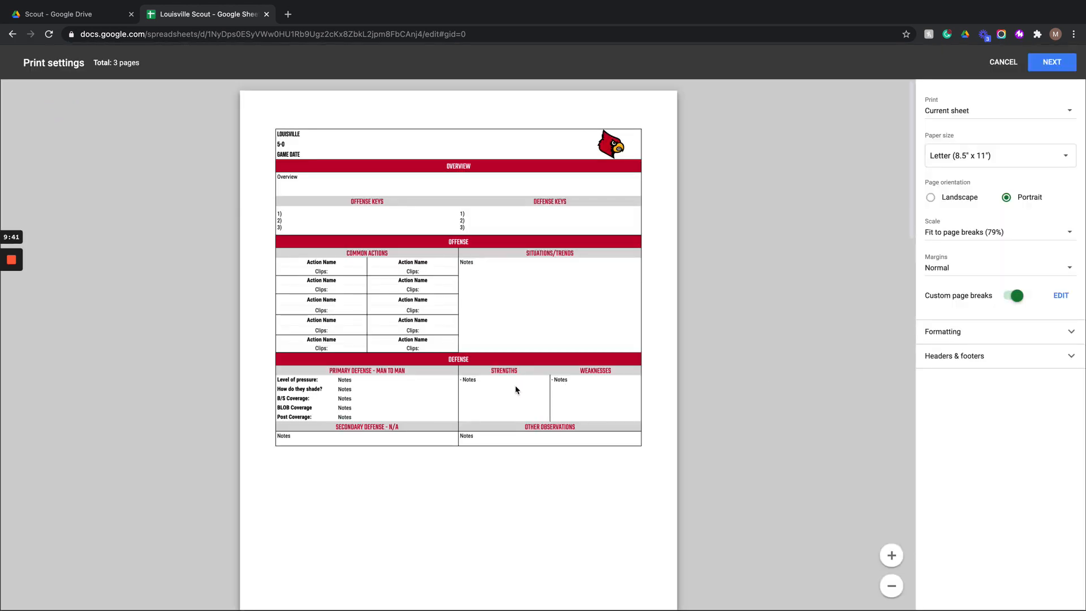
{"action": "scroll", "coordinate": [516, 390], "scroll_direction": "down", "scroll_amount": 3}
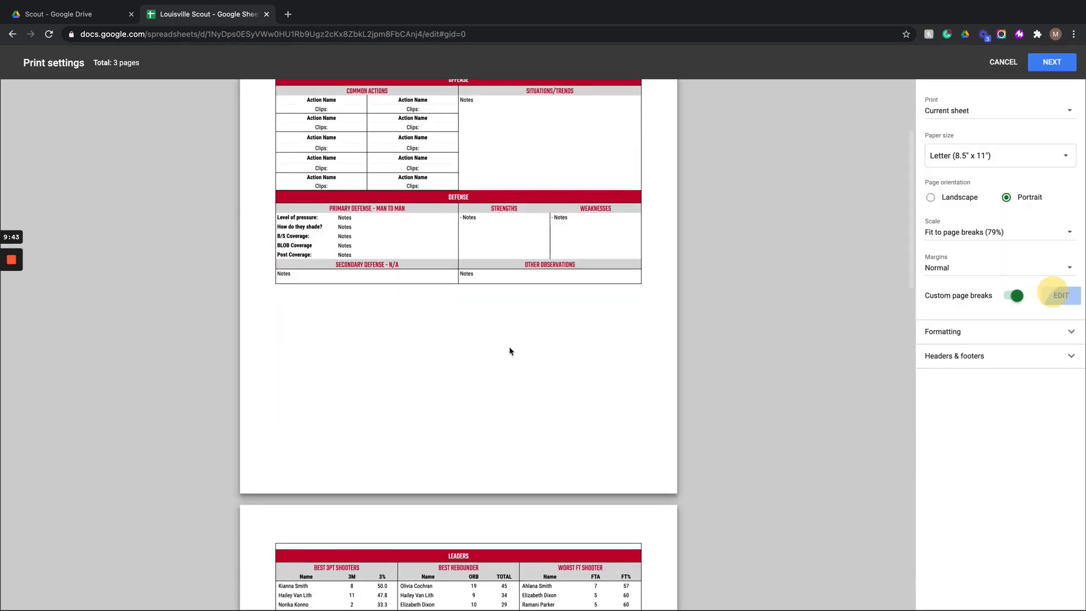
{"action": "scroll", "coordinate": [510, 348], "scroll_direction": "down", "scroll_amount": 10}
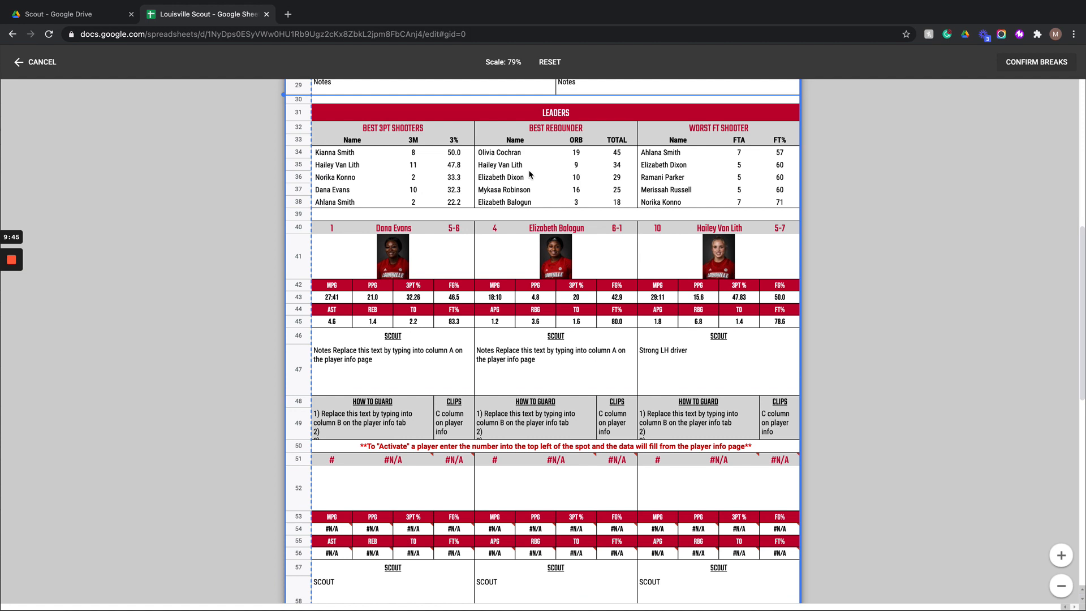
{"action": "left_click_drag", "start_coordinate": [529, 99], "coordinate": [530, 204]}
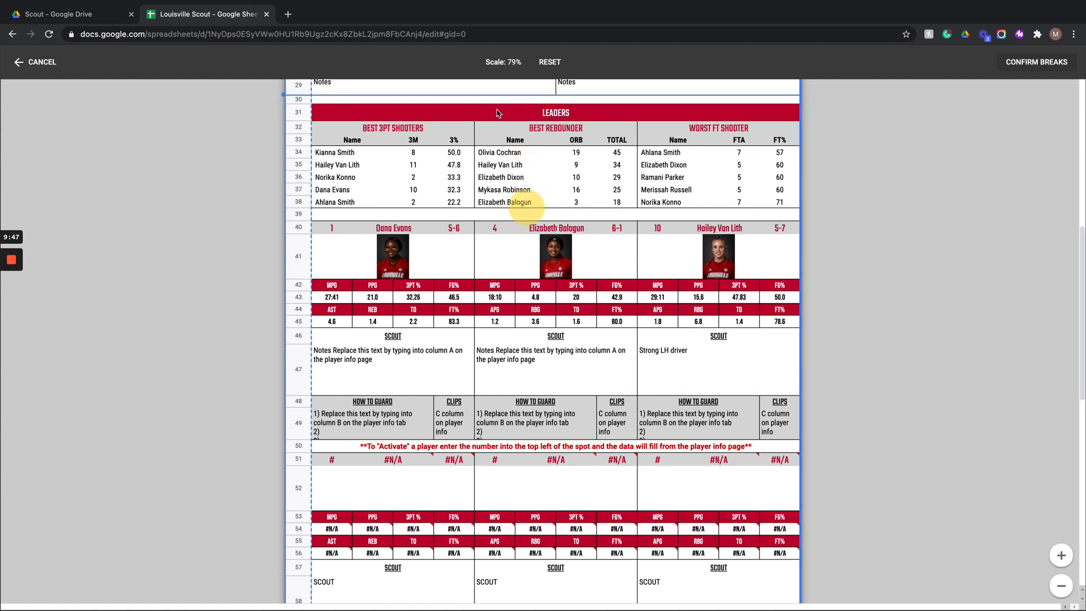
{"action": "left_click_drag", "start_coordinate": [494, 98], "coordinate": [493, 214]}
{"action": "left_click", "coordinate": [1036, 62]}
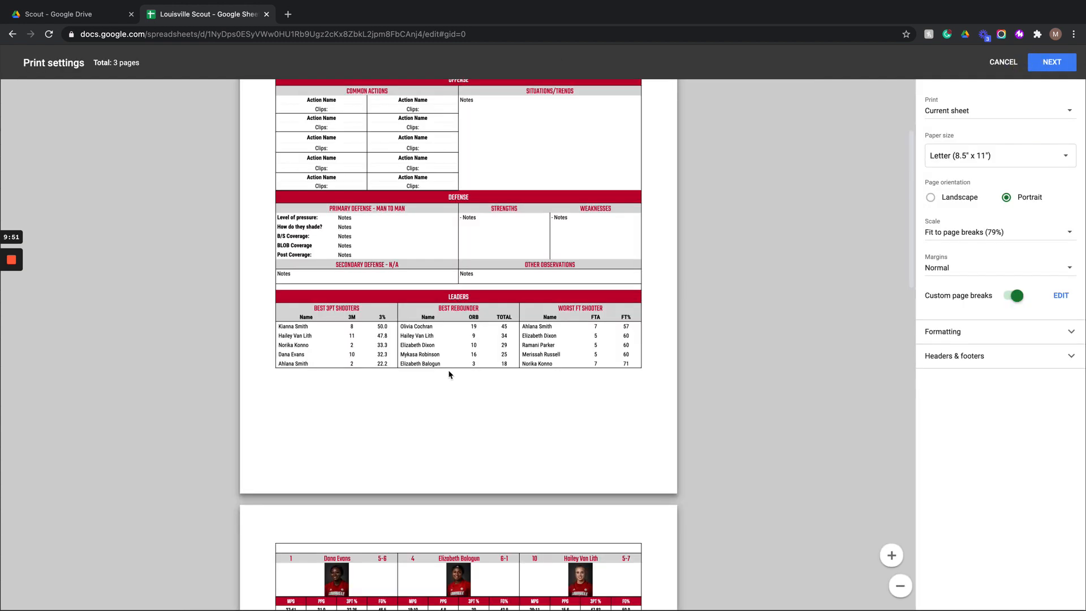
- Review the updated print preview pages, then close the print settings
{"action": "scroll", "coordinate": [450, 374], "scroll_direction": "up", "scroll_amount": 3}
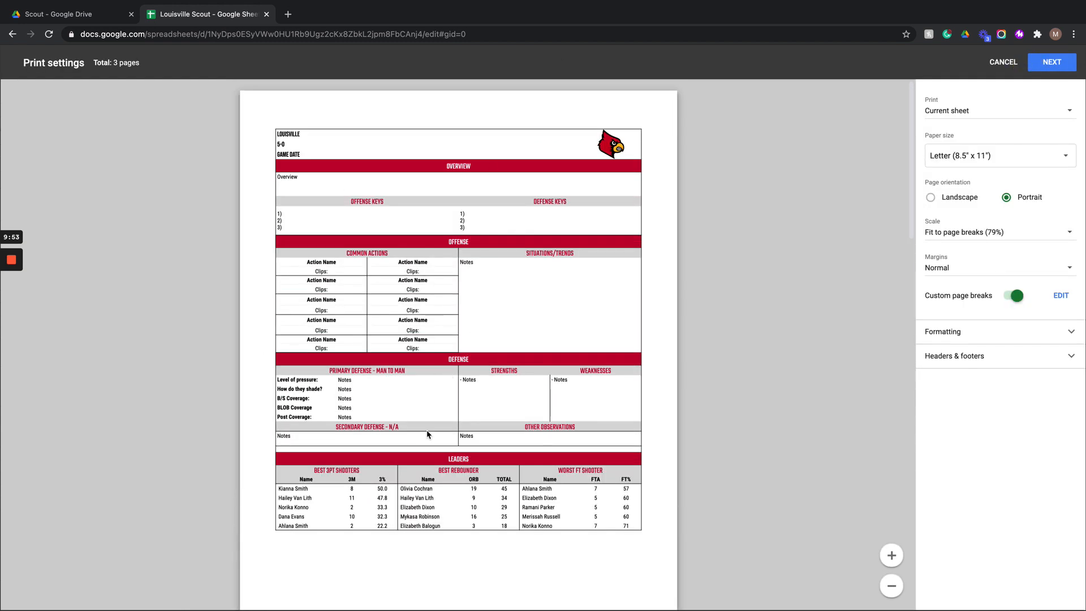
{"action": "scroll", "coordinate": [427, 434], "scroll_direction": "down", "scroll_amount": 10}
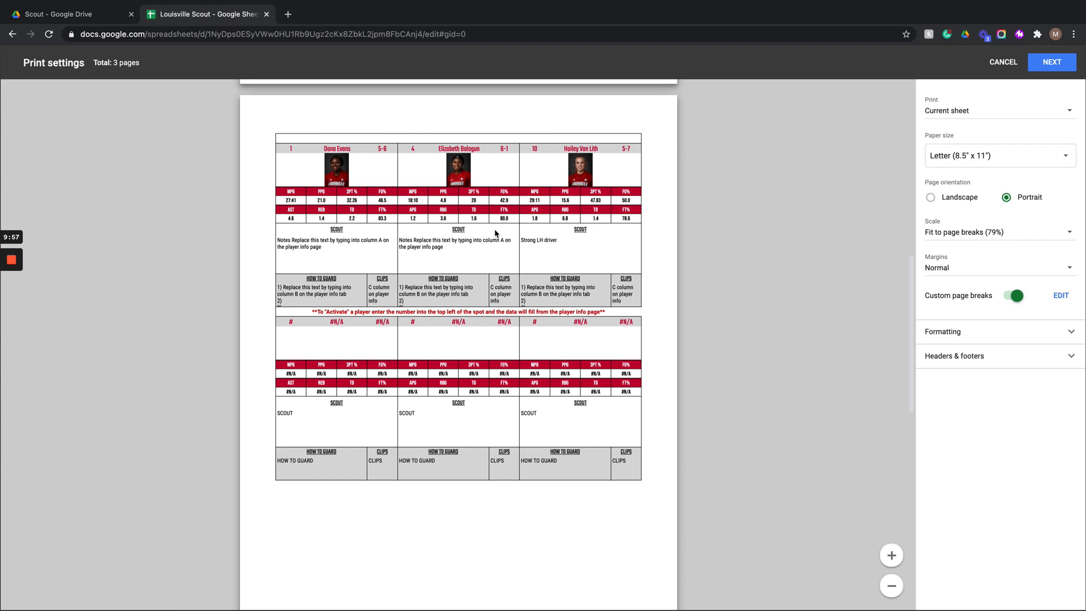
{"action": "scroll", "coordinate": [496, 232], "scroll_direction": "down", "scroll_amount": 10}
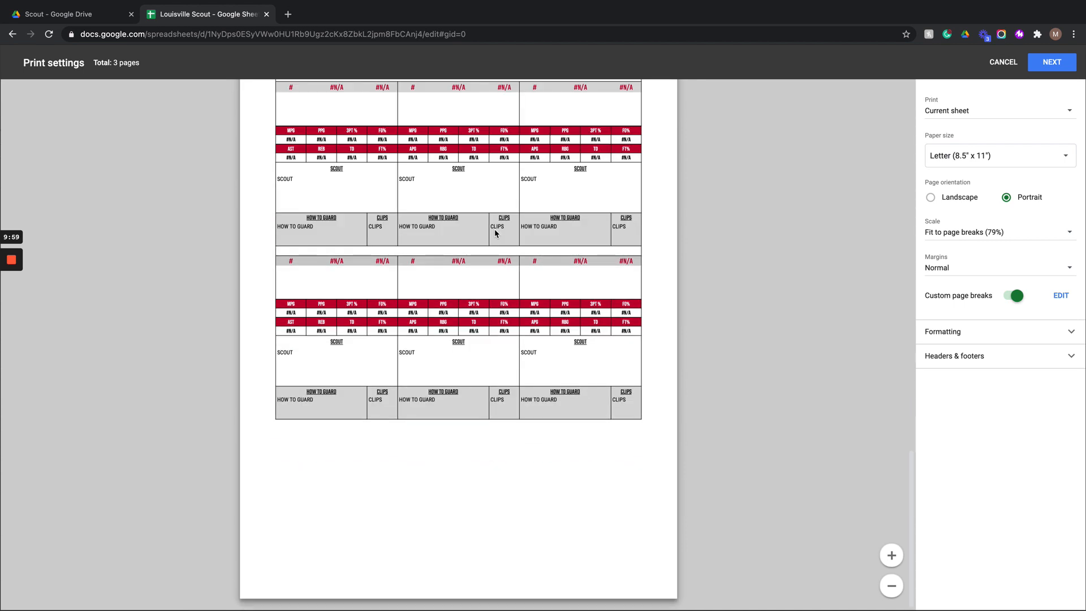
{"action": "scroll", "coordinate": [495, 232], "scroll_direction": "up", "scroll_amount": 4}
{"action": "scroll", "coordinate": [496, 232], "scroll_direction": "up", "scroll_amount": 5}
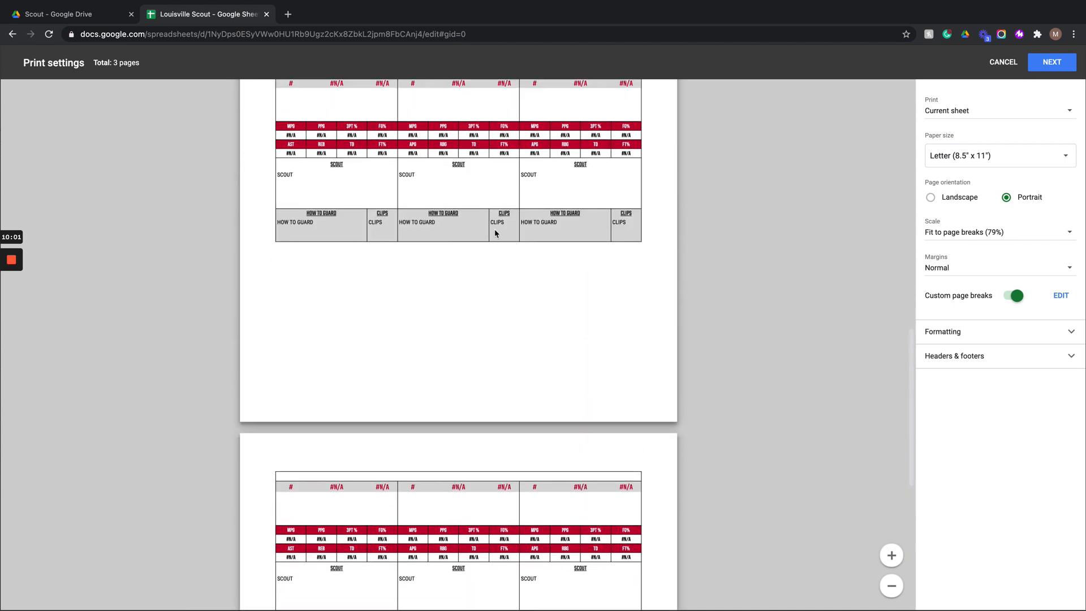
{"action": "left_click", "coordinate": [1004, 62]}
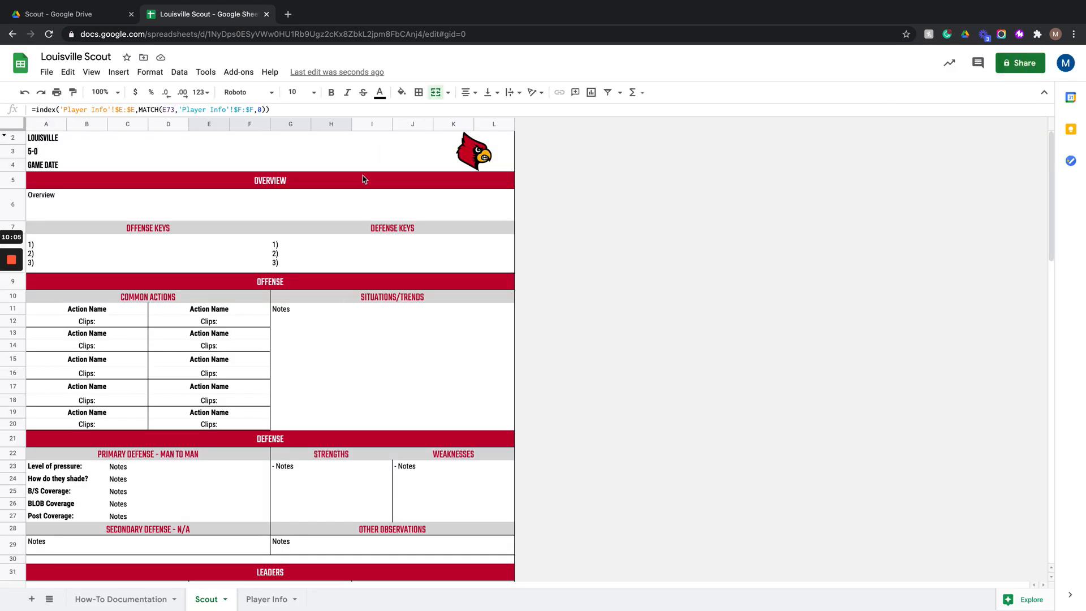